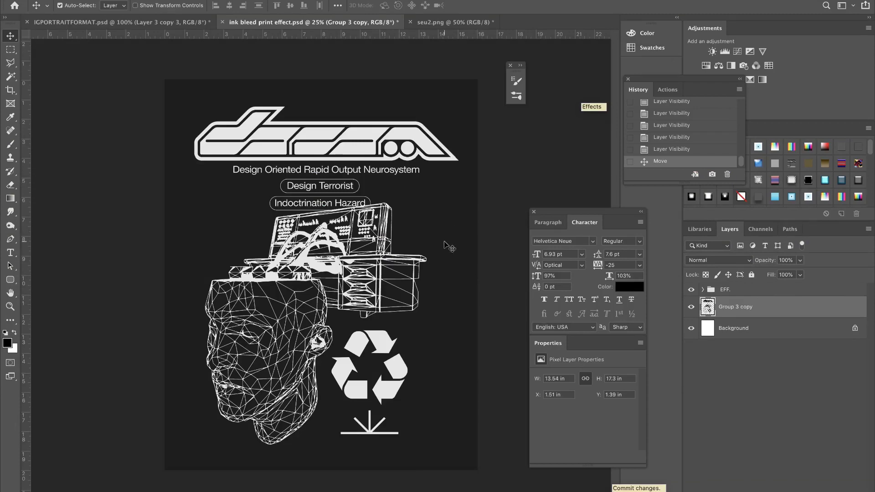
# Examine the white-on-black poster artwork, including the logo, captions and wireframe head, at several magnifications
pyautogui.hotkey('ctrl', '+')
pyautogui.hotkey('ctrl', '+')
pyautogui.hotkey('ctrl', '+')
pyautogui.hotkey('ctrl', '+')
pyautogui.hotkey('ctrl', '-')
pyautogui.hotkey('ctrl', '-')
pyautogui.hotkey('ctrl', '-')
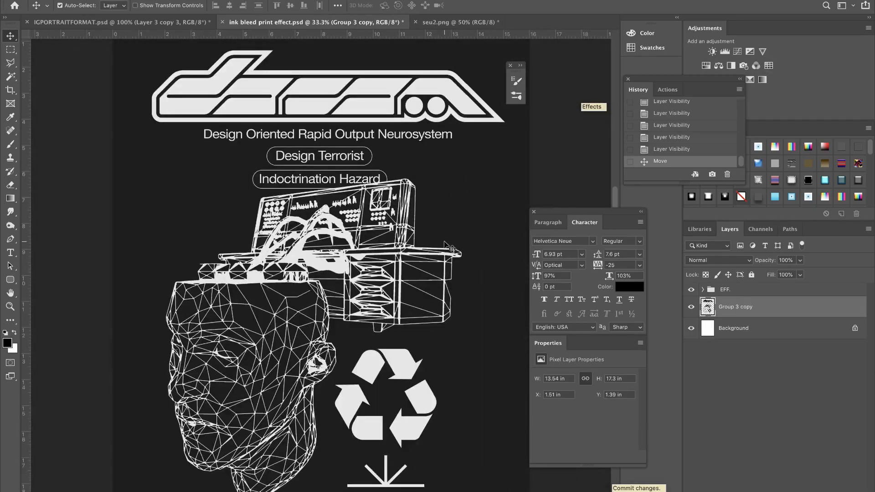
pyautogui.hotkey('ctrl', '+')
pyautogui.scroll(4, 450, 247)
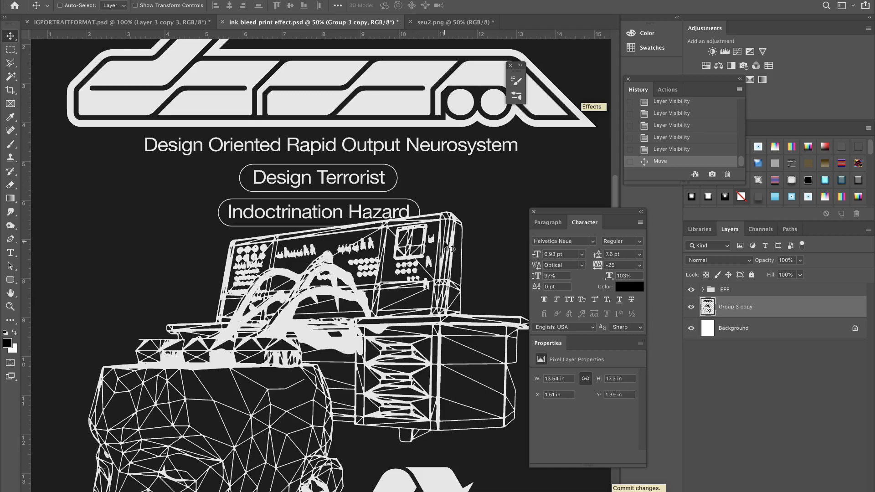
pyautogui.press('super+minus')
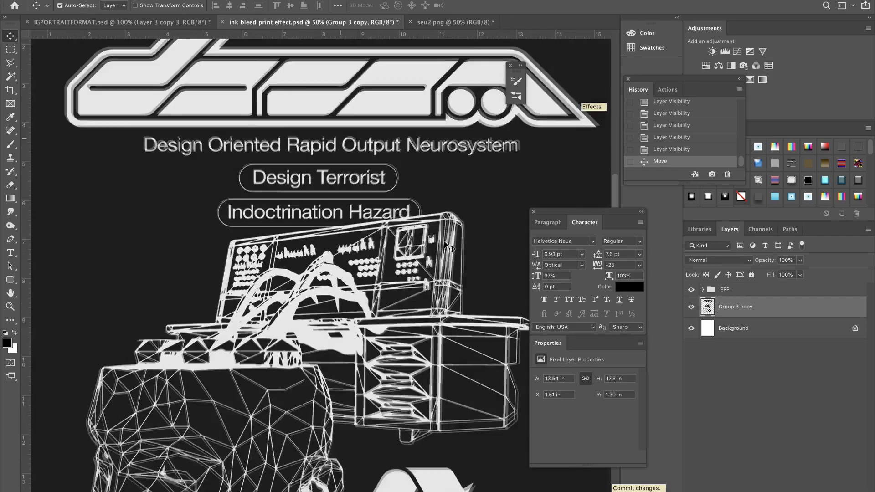
pyautogui.press('super+equal')
pyautogui.press('super+equal')
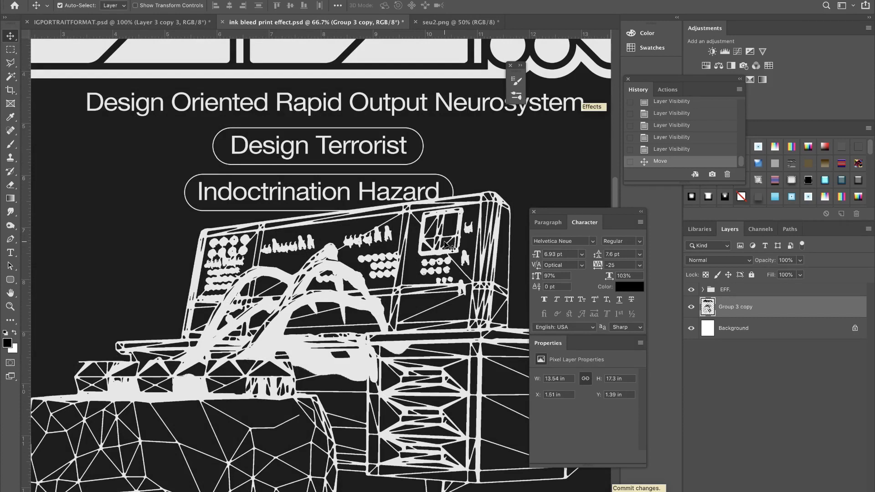
pyautogui.press('super+equal')
pyautogui.press('super+equal')
pyautogui.press('super+minus')
pyautogui.press('super+minus')
pyautogui.press('super+minus')
pyautogui.press('super+minus')
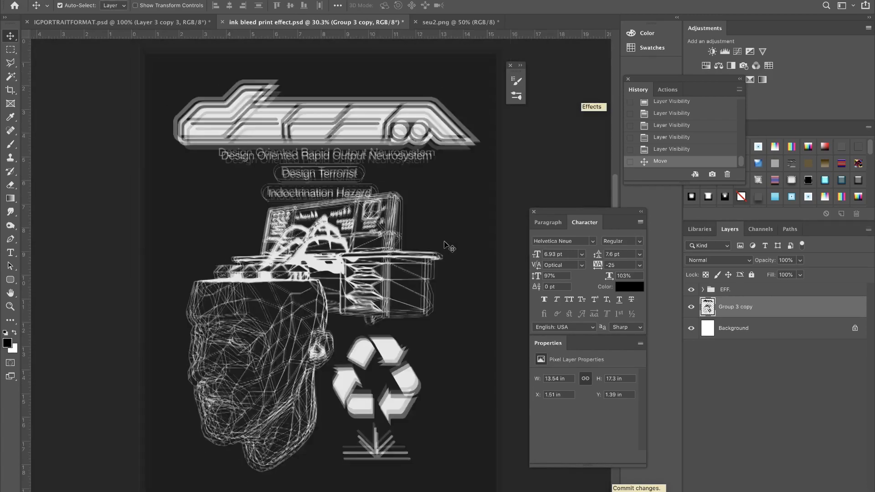
pyautogui.press('super+equal')
pyautogui.press('super+equal')
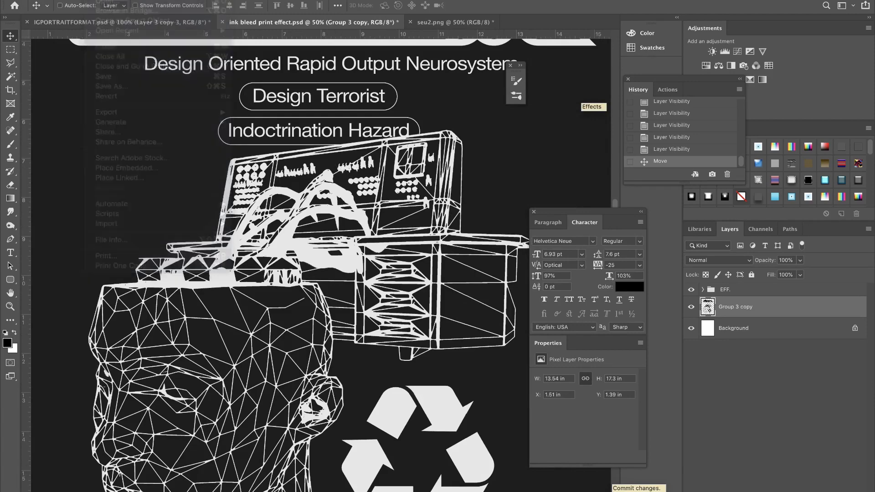
pyautogui.moveTo(284, 244); pyautogui.dragTo(289, 250)
pyautogui.scroll(-3, 288, 249)
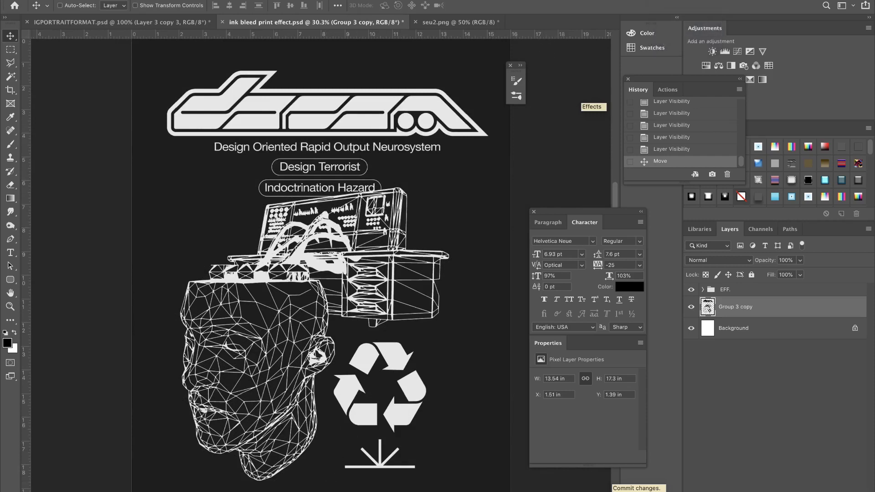
# Launch KeyCastr, place its keystroke display in the lower-left corner of the screen, close its preferences and return to Photoshop
pyautogui.press('super+space')
pyautogui.write('keycastr')
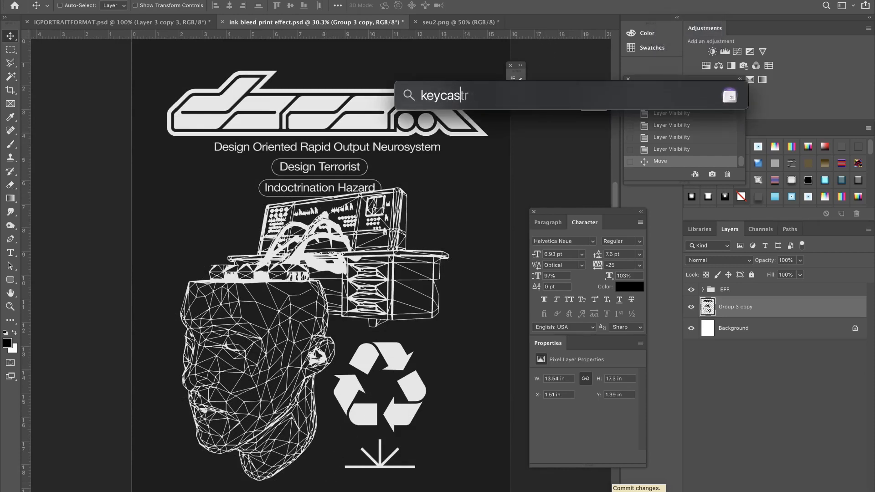
pyautogui.click(428, 126)
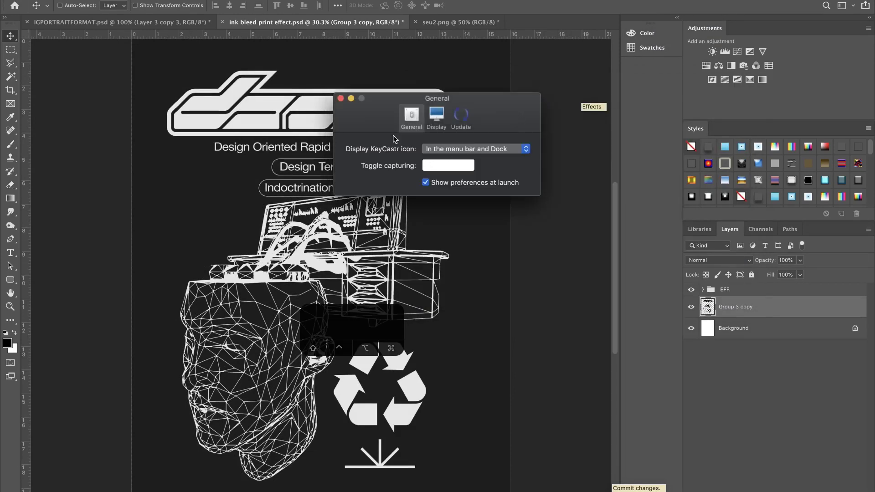
pyautogui.moveTo(352, 345); pyautogui.dragTo(68, 482)
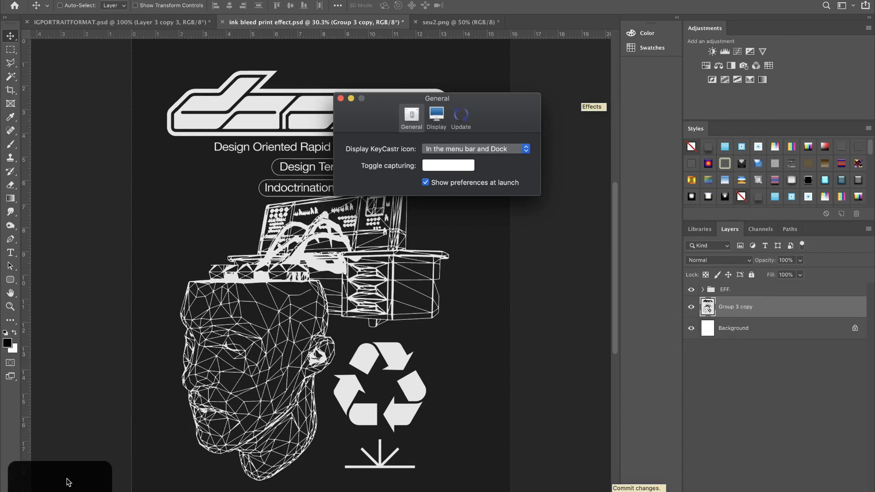
pyautogui.click(351, 99)
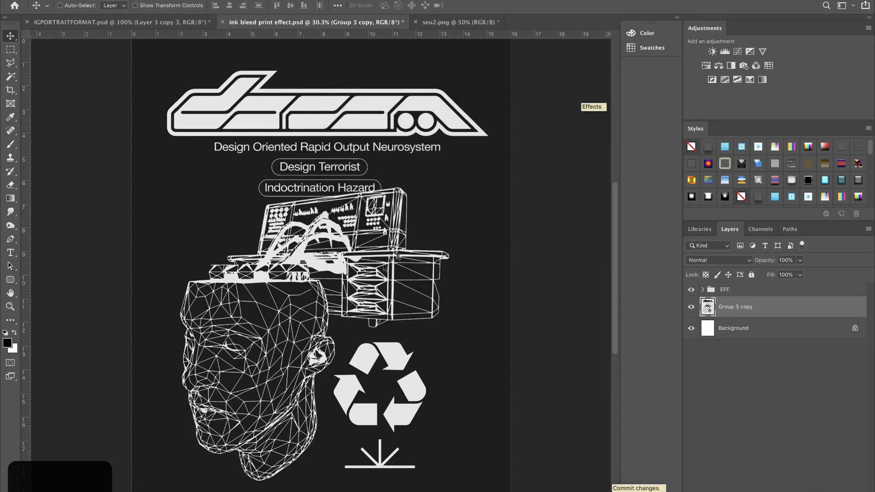
pyautogui.press('super+Tab')
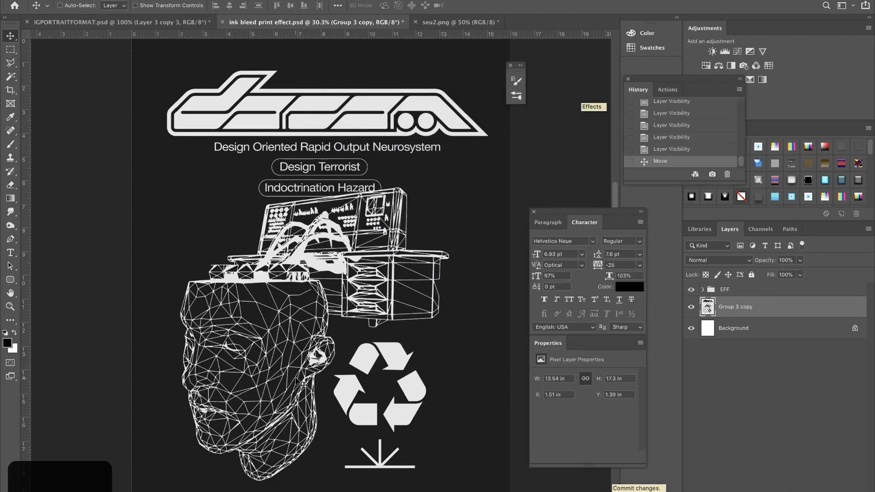
# Move the Character and Properties panel group lower and examine the poster's logo, captions and wireframe drawing up close
pyautogui.press('super+equal')
pyautogui.press('super+equal')
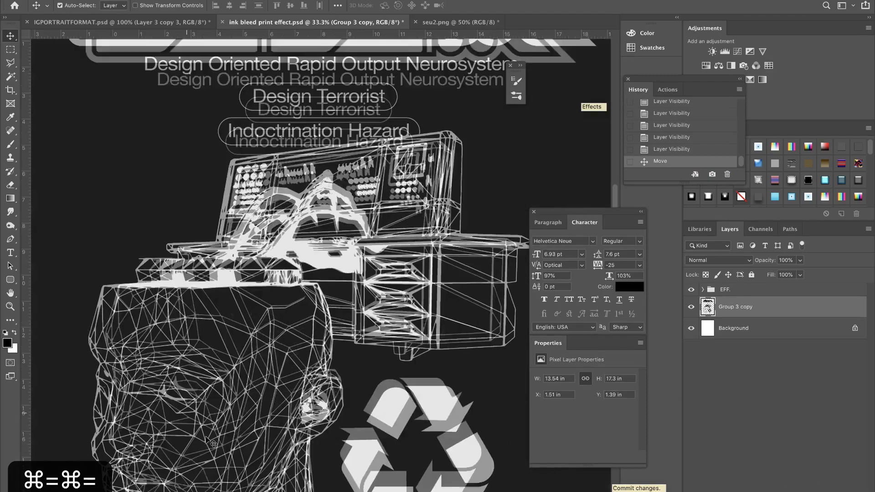
pyautogui.scroll(5, 292, 333)
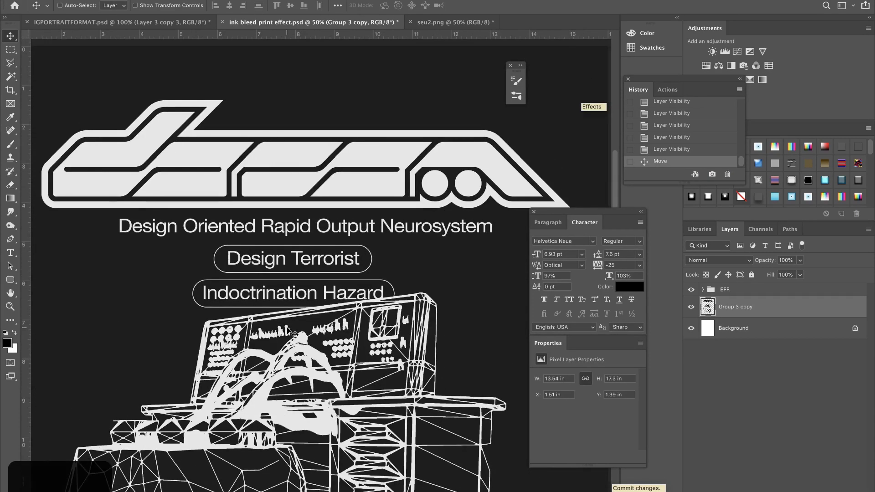
pyautogui.moveTo(583, 211); pyautogui.dragTo(583, 231)
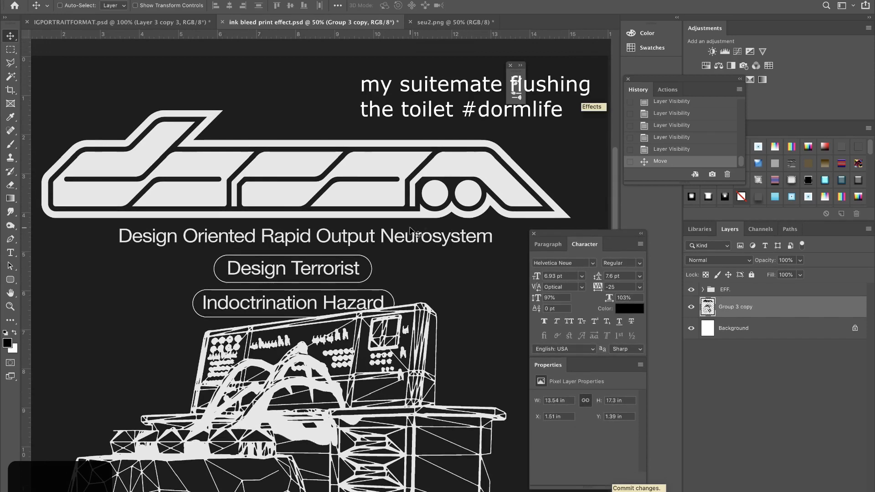
pyautogui.hscroll(-2, 413, 233)
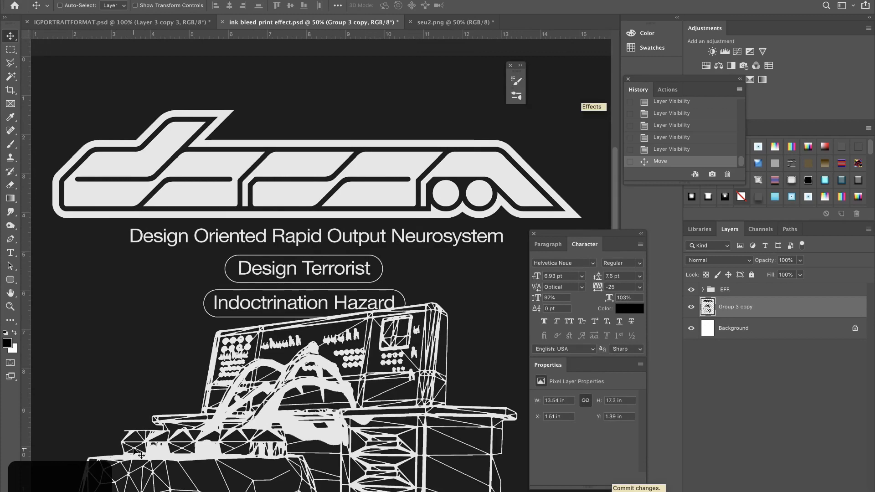
pyautogui.press('super+0')
pyautogui.press('super+minus')
pyautogui.press('super+equal')
pyautogui.press('super+equal')
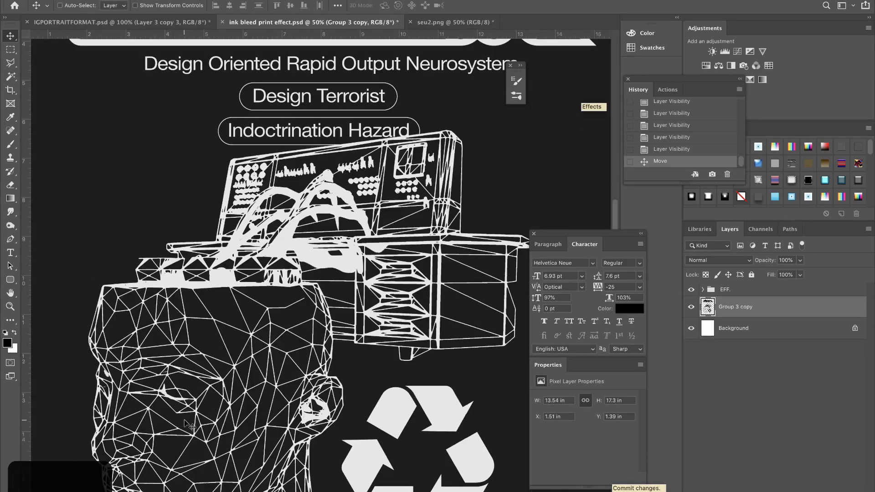
pyautogui.scroll(5, 373, 275)
pyautogui.scroll(-3, 372, 275)
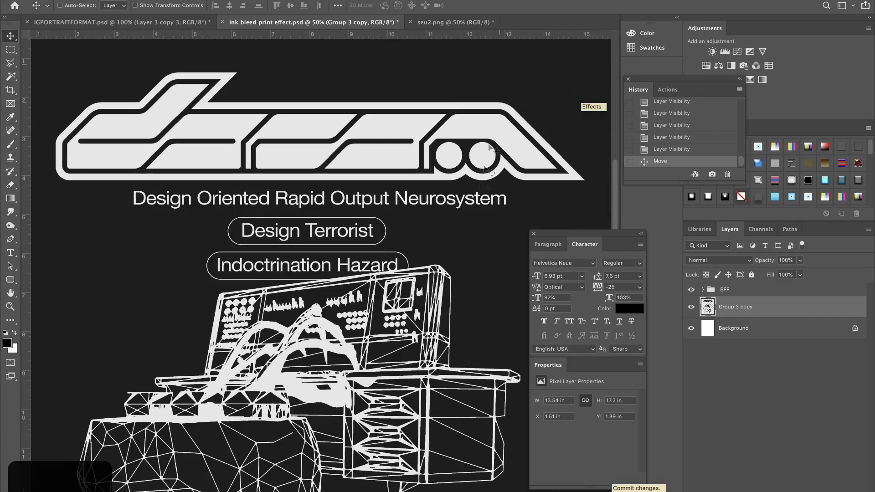
pyautogui.press('super+0')
pyautogui.press('super+equal')
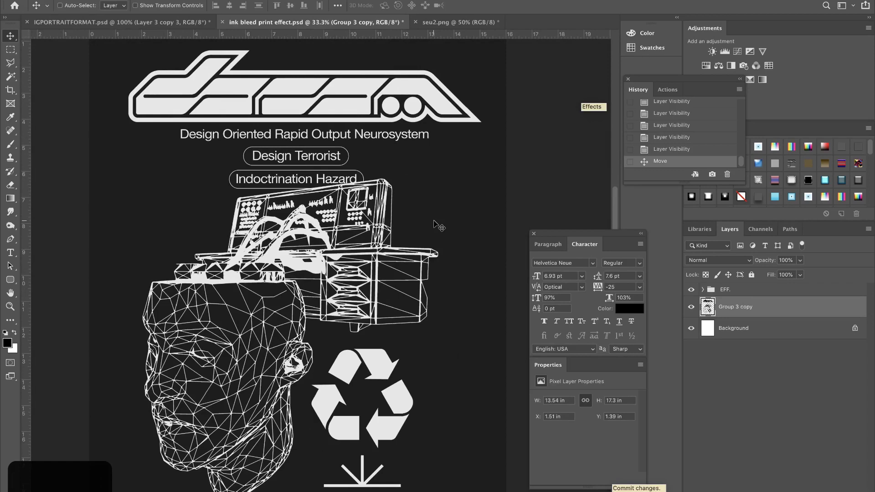
pyautogui.hscroll(-2, 419, 227)
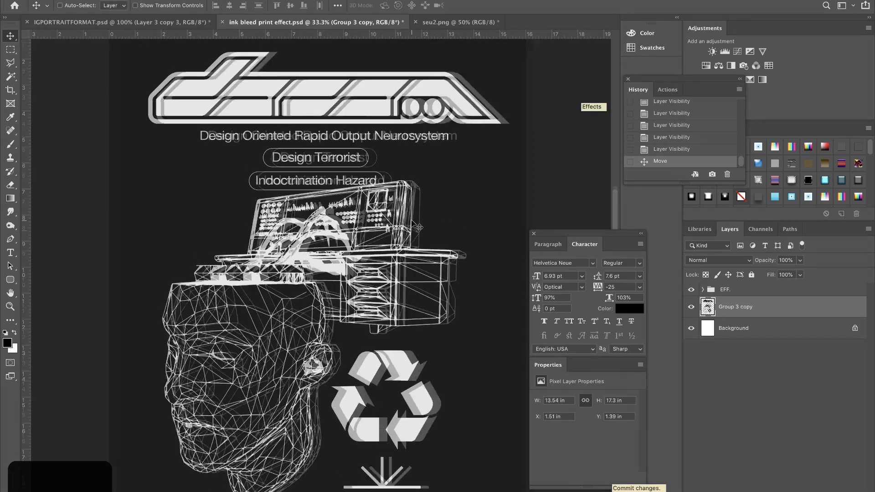
pyautogui.scroll(2, 419, 227)
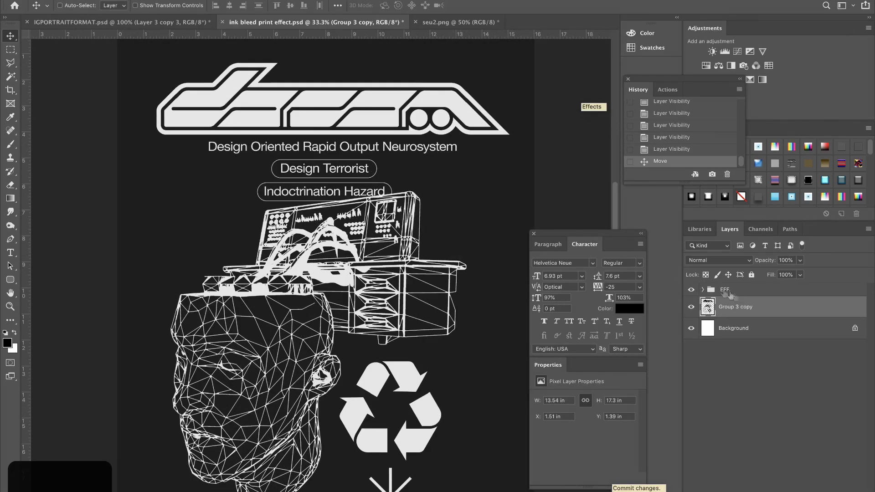
# Hide the EFF. layer group and inspect the plain artwork's logo and lettering up close
pyautogui.click(690, 290)
pyautogui.scroll(-2, 441, 258)
pyautogui.hscroll(2, 441, 257)
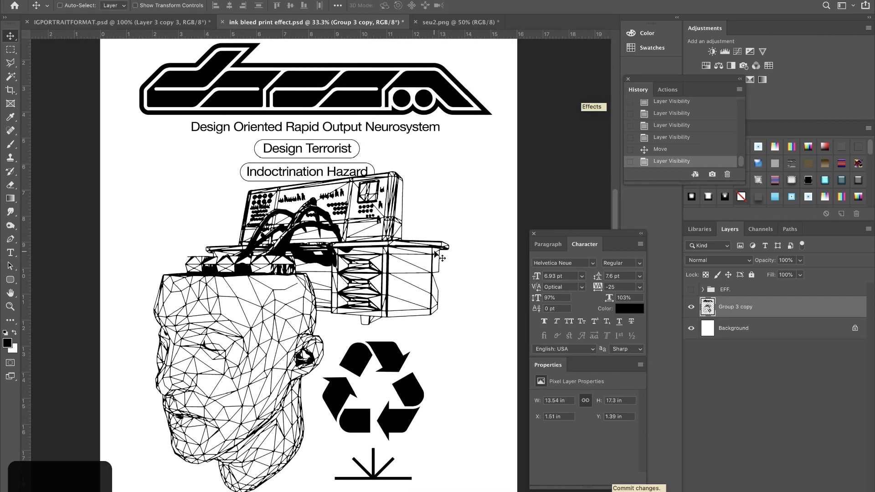
pyautogui.press('super+equal')
pyautogui.press('super+equal')
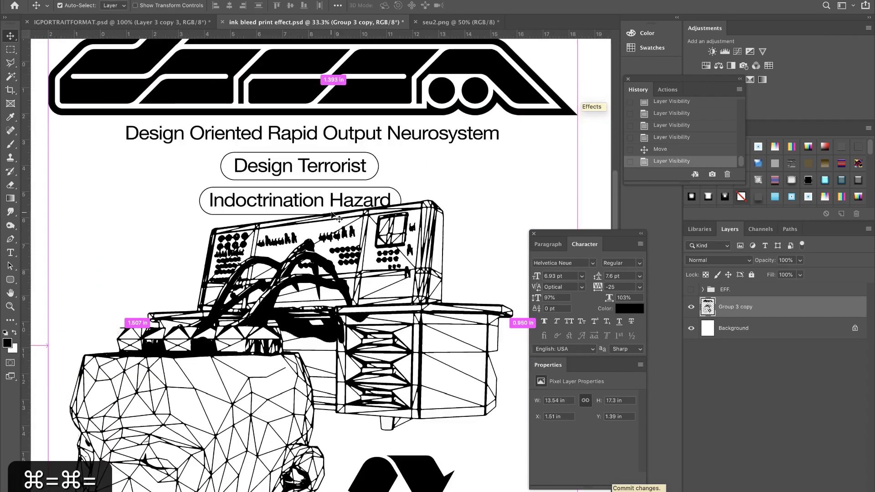
pyautogui.scroll(8, 333, 219)
pyautogui.hscroll(-2, 332, 219)
pyautogui.press('super+equal')
# Switch to Chrome, open instagram.com/doronstudio/ in a new tab, dismiss the sign-in prompt and browse the posts
pyautogui.click(231, 479)
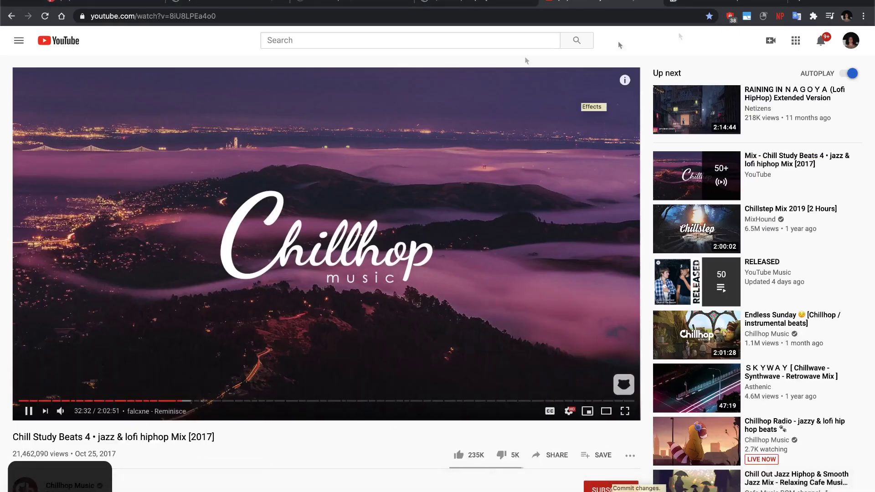
pyautogui.click(794, 4)
pyautogui.write('instagram.com/doronstudio/')
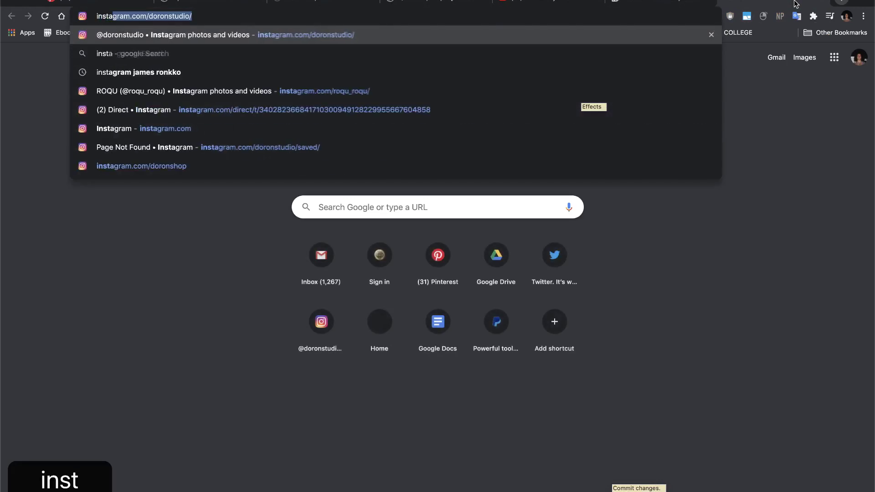
pyautogui.press('Return')
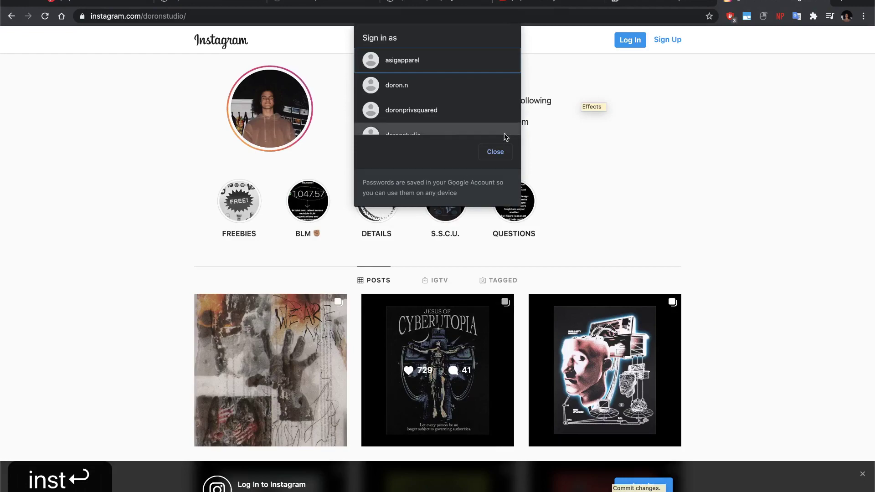
pyautogui.click(504, 133)
pyautogui.scroll(-5, 397, 236)
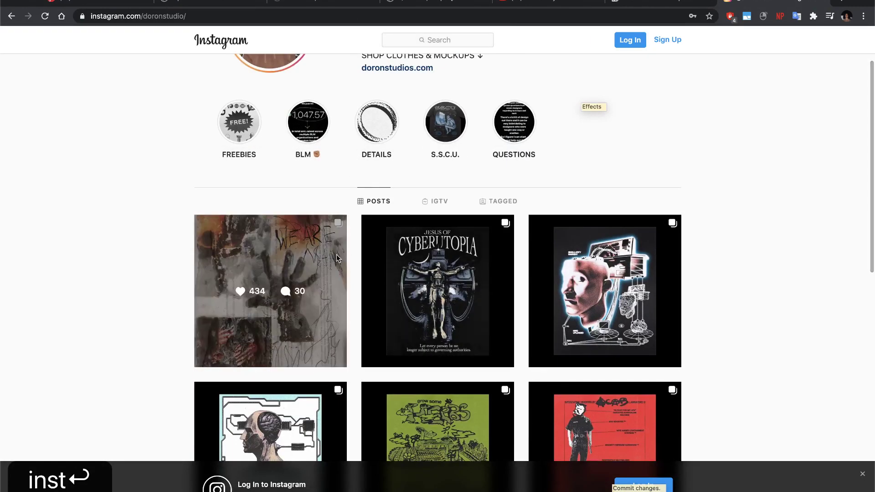
pyautogui.scroll(-3, 526, 273)
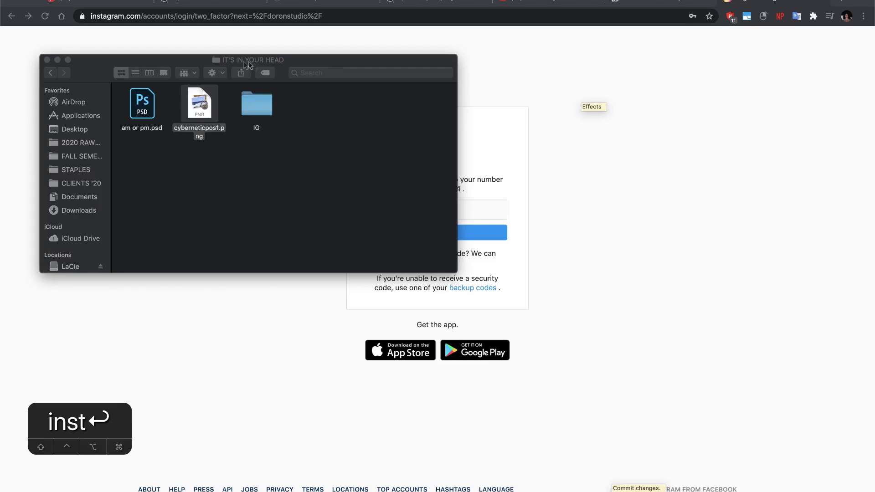
# Open cyberneticpos1.png from the IT'S IN YOUR HEAD folder and examine the ink-bleed texture on its lettering and face
pyautogui.doubleClick(195, 107)
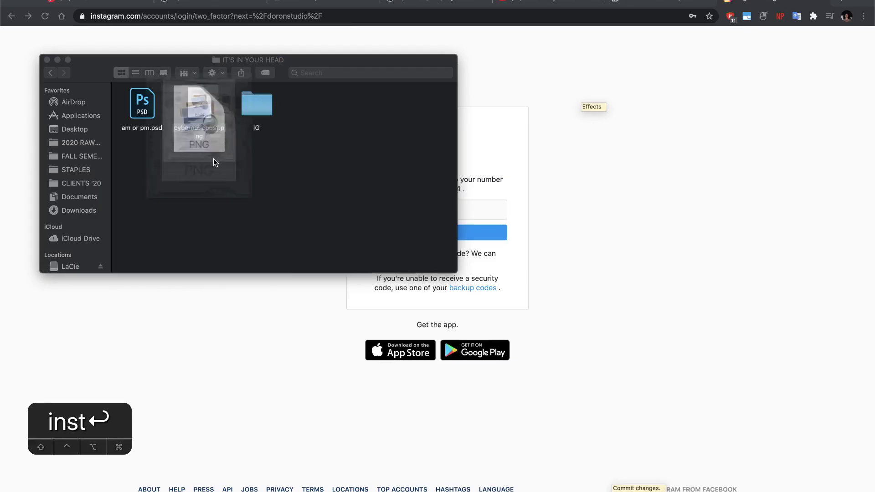
pyautogui.scroll(10, 227, 190)
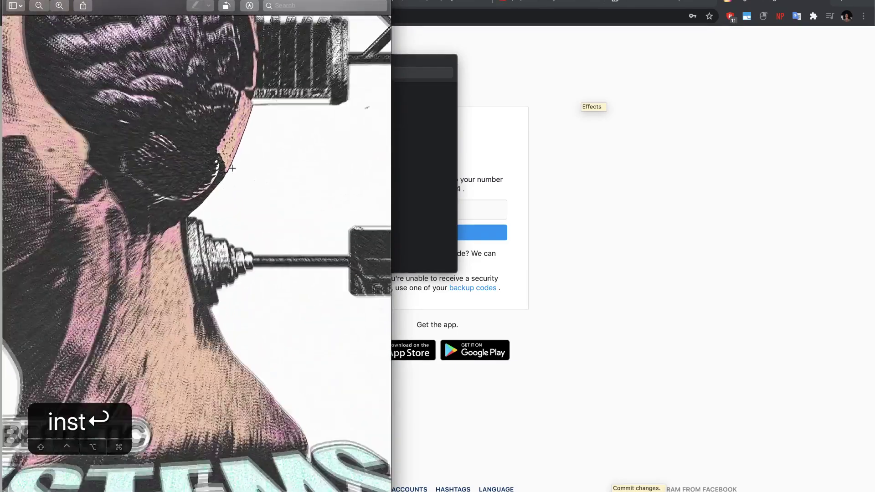
pyautogui.scroll(-8, 232, 169)
pyautogui.scroll(-3, 233, 171)
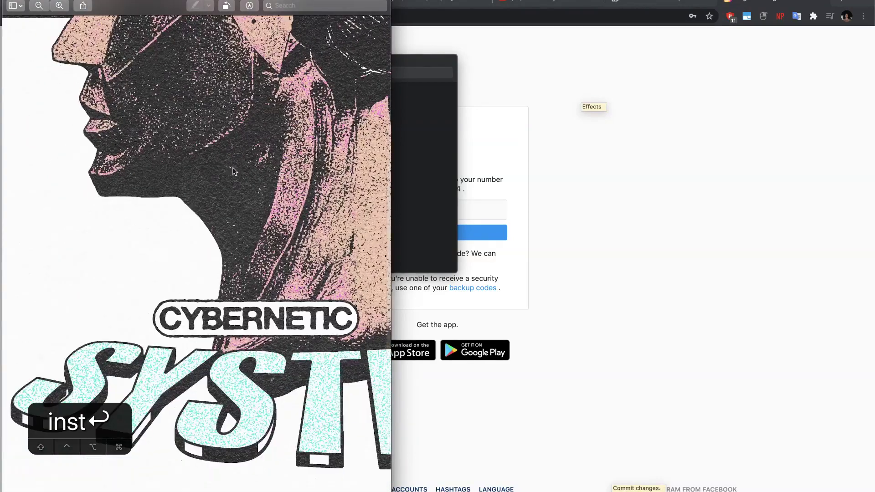
pyautogui.scroll(6, 219, 299)
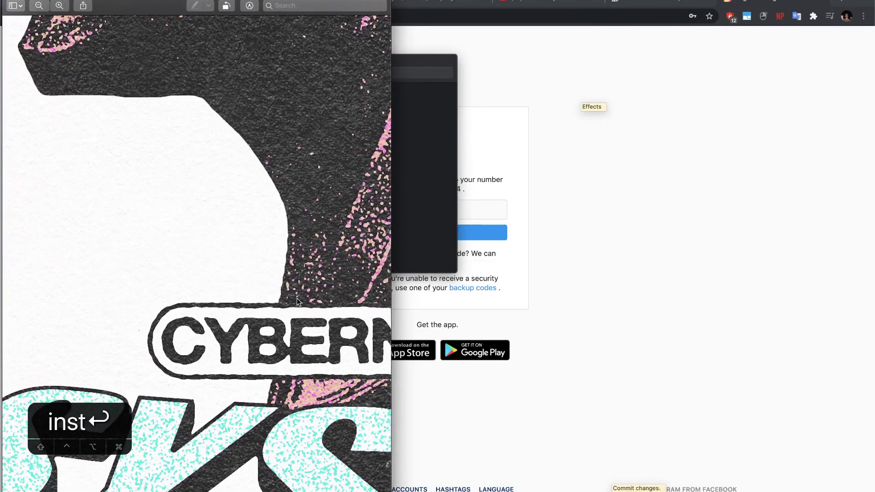
pyautogui.scroll(5, 248, 305)
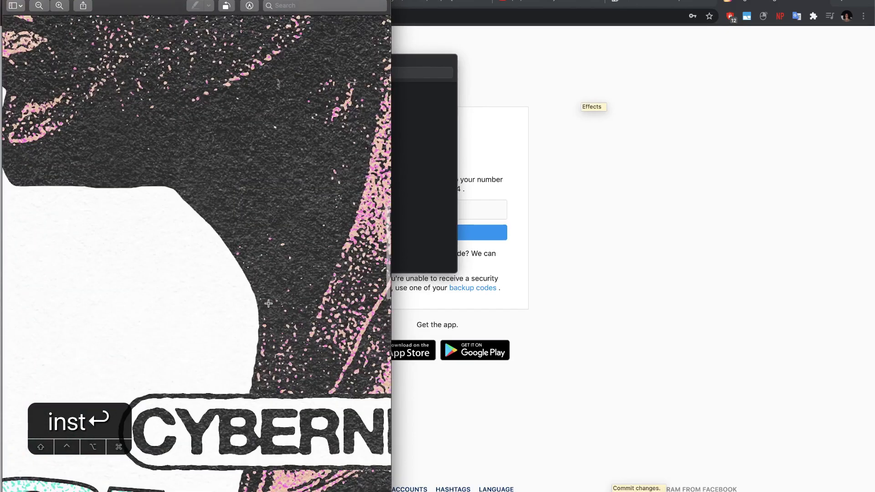
pyautogui.scroll(5, 256, 212)
pyautogui.scroll(8, 195, 230)
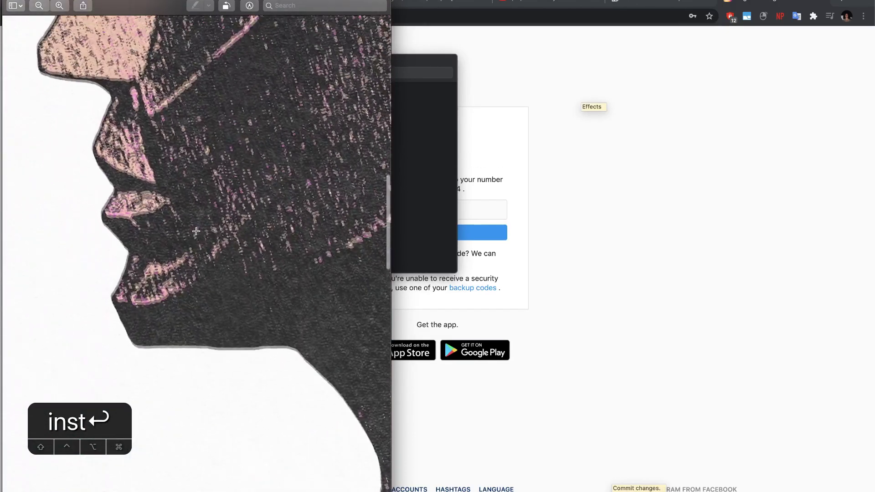
pyautogui.scroll(5, 196, 231)
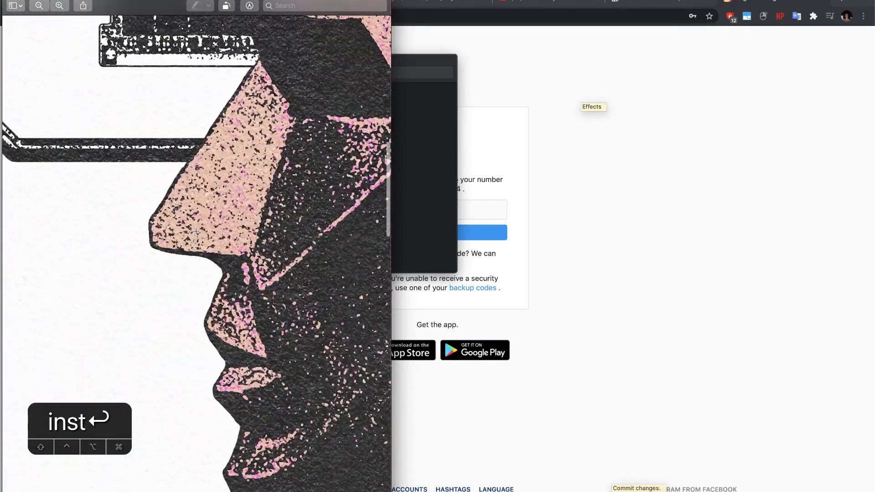
# Examine the ink-bleed texture on the headgear and circuit lines in the cyberneticpos1.png example
pyautogui.scroll(10, 204, 221)
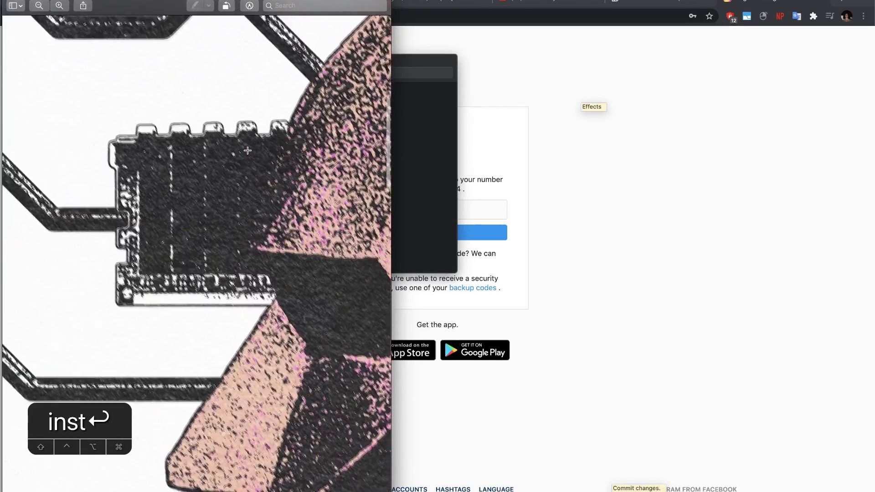
pyautogui.hscroll(-10, 247, 150)
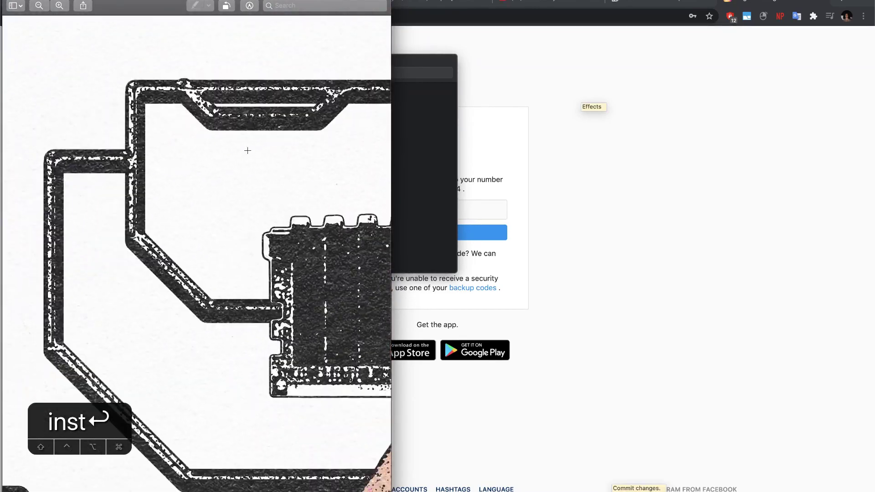
pyautogui.scroll(15, 247, 151)
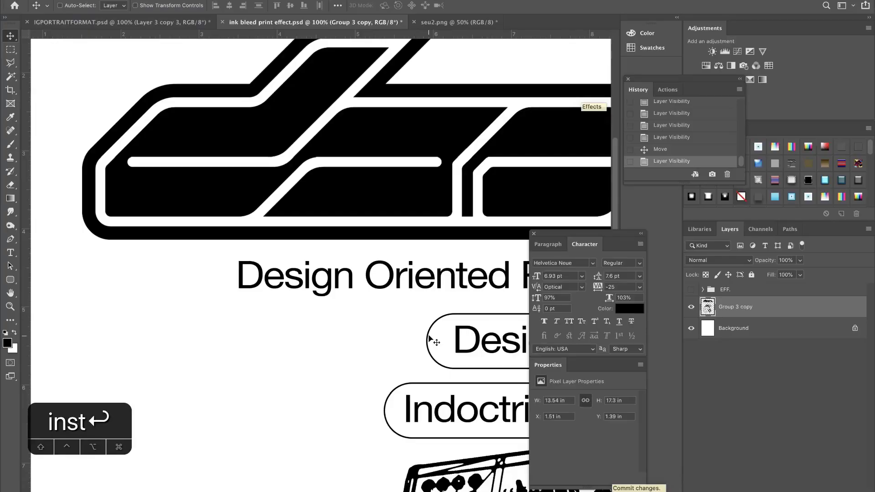
# Return to the ink bleed poster in Photoshop and examine its overall layout, logo and captions at different magnifications
pyautogui.press('super+0')
pyautogui.press('super+minus')
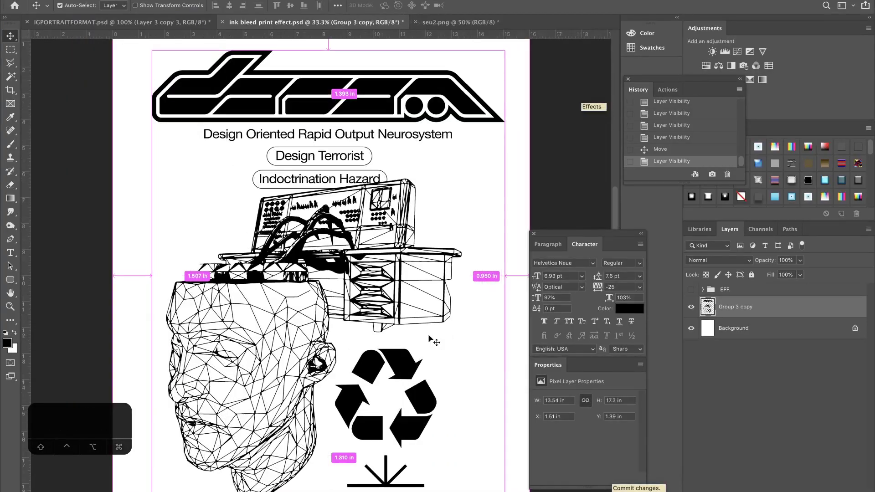
pyautogui.scroll(2, 423, 284)
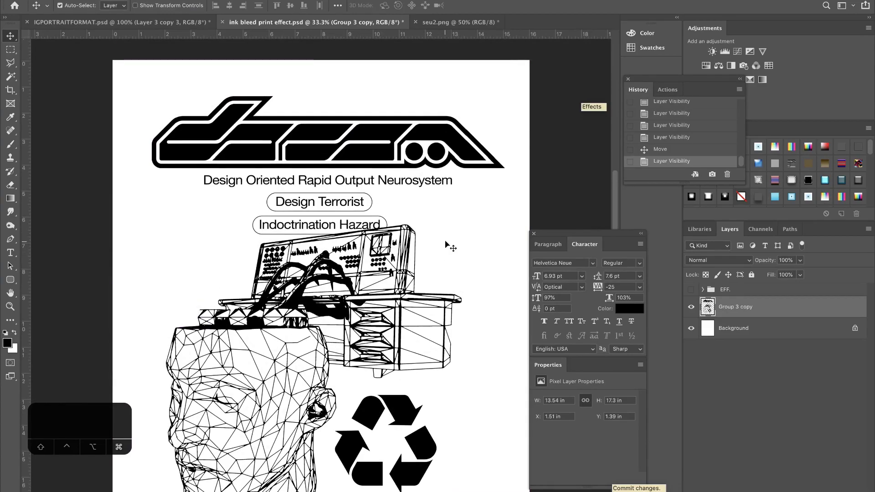
pyautogui.press('super+equal')
pyautogui.press('super+equal')
pyautogui.press('super+0')
pyautogui.press('super+minus')
pyautogui.press('super+equal')
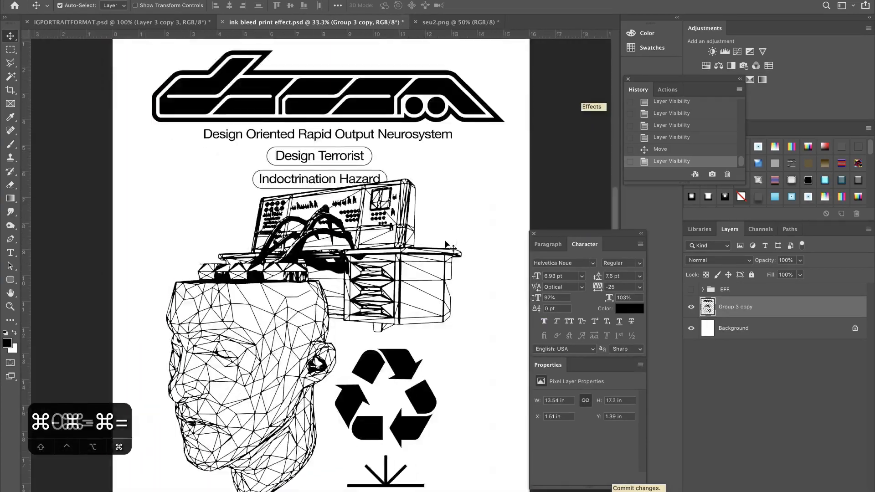
pyautogui.scroll(10, 452, 247)
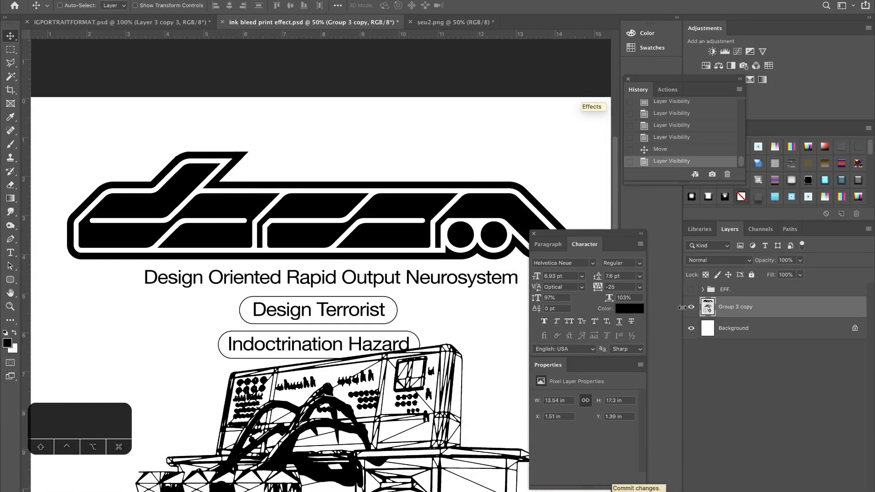
pyautogui.hscroll(3, 484, 276)
pyautogui.scroll(-1, 483, 277)
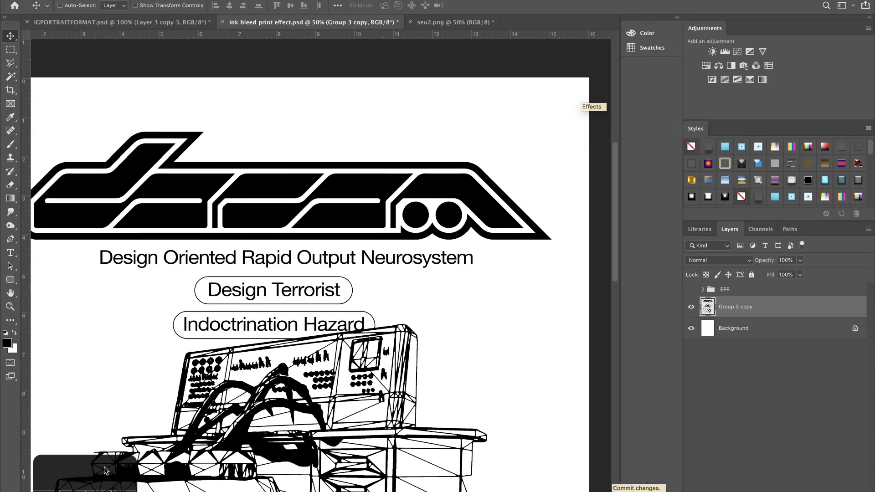
pyautogui.hscroll(-6, 319, 316)
pyautogui.scroll(-4, 319, 316)
pyautogui.press('super+equal')
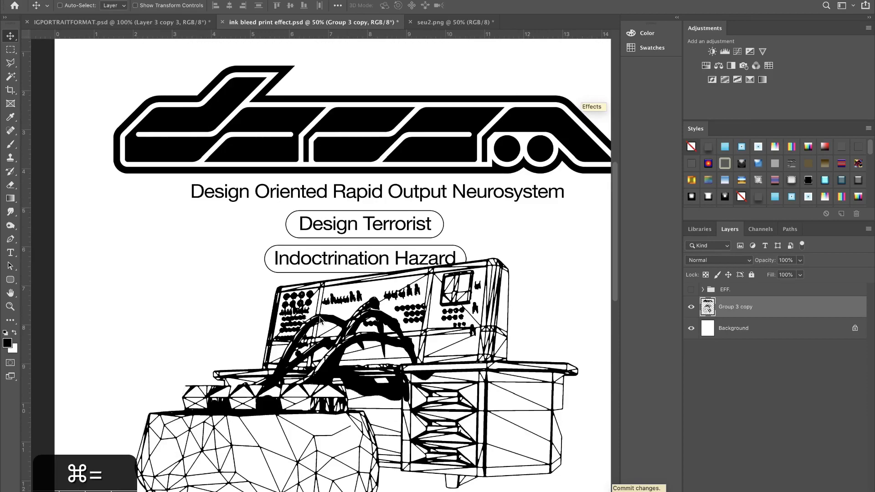
pyautogui.press('super+equal')
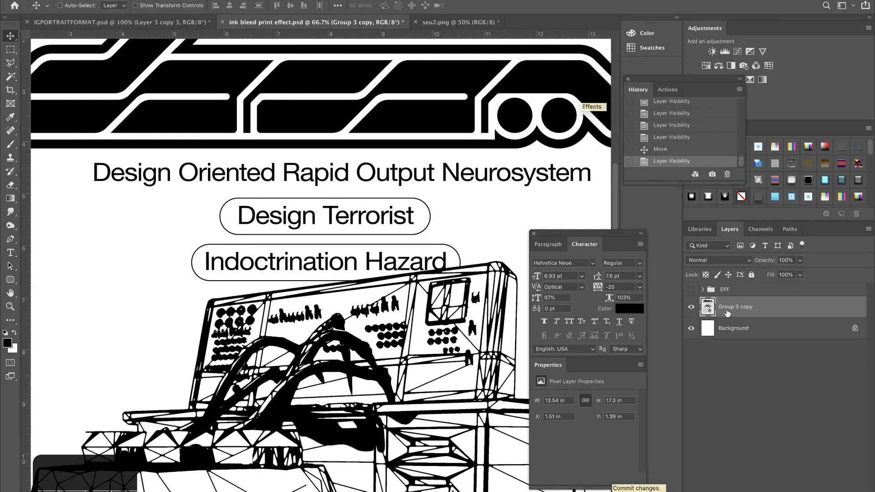
# Inspect the logo and captions up close, and hide and reshow the Group 3 copy layer to identify its artwork
pyautogui.hscroll(9, 441, 264)
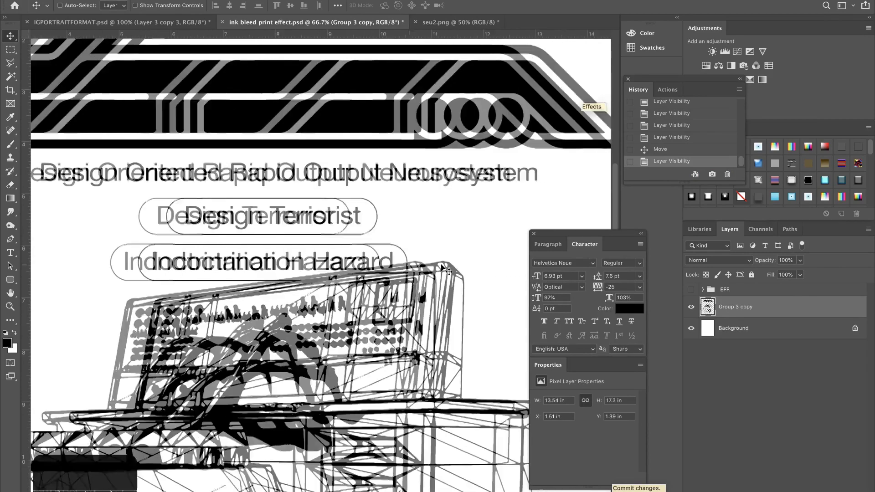
pyautogui.scroll(6, 441, 265)
pyautogui.hscroll(3, 444, 269)
pyautogui.scroll(-2, 444, 269)
pyautogui.hscroll(-6, 444, 269)
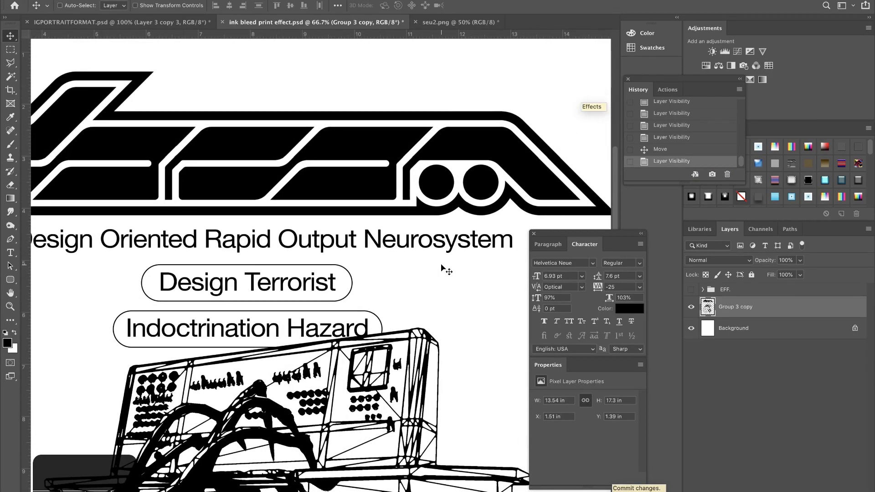
pyautogui.click(691, 307)
pyautogui.click(691, 307)
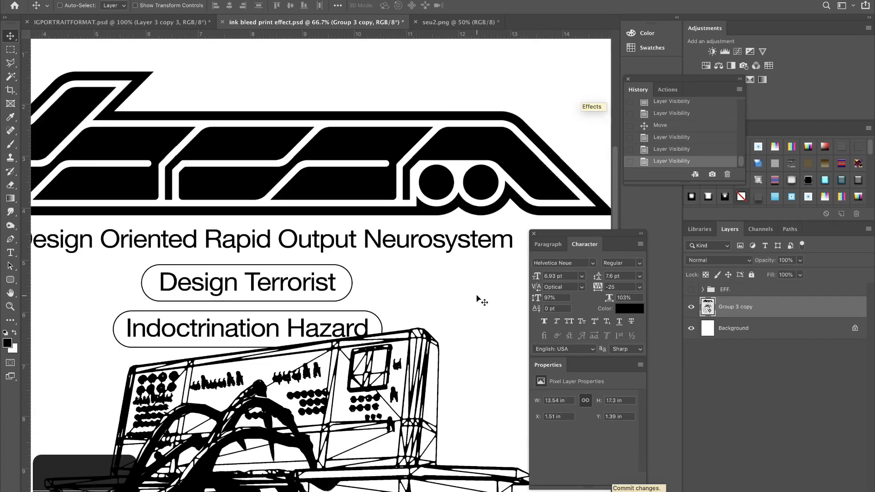
pyautogui.hscroll(-7, 477, 298)
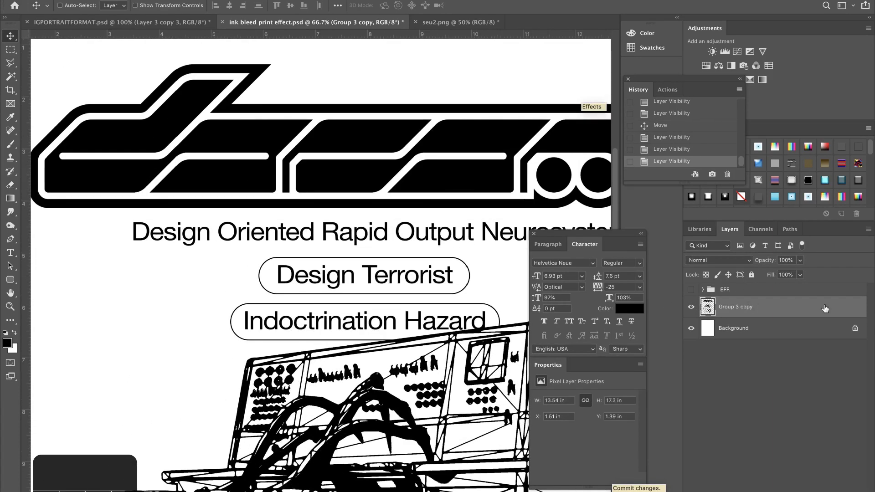
pyautogui.doubleClick(774, 307)
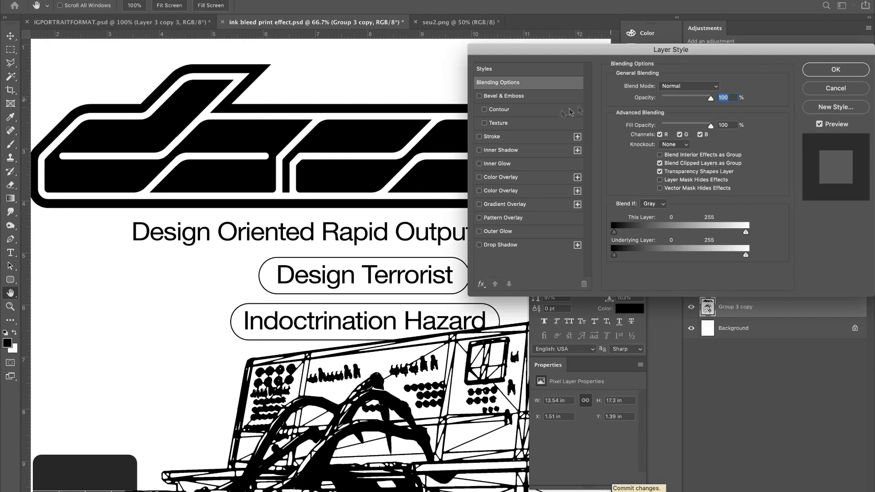
pyautogui.moveTo(542, 49); pyautogui.dragTo(601, 53)
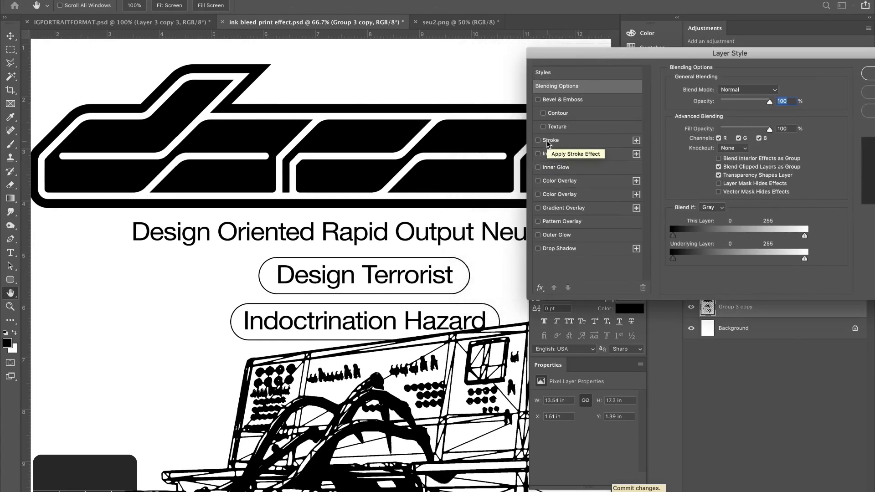
pyautogui.press('super+equal')
pyautogui.press('super+equal')
pyautogui.press('super+equal')
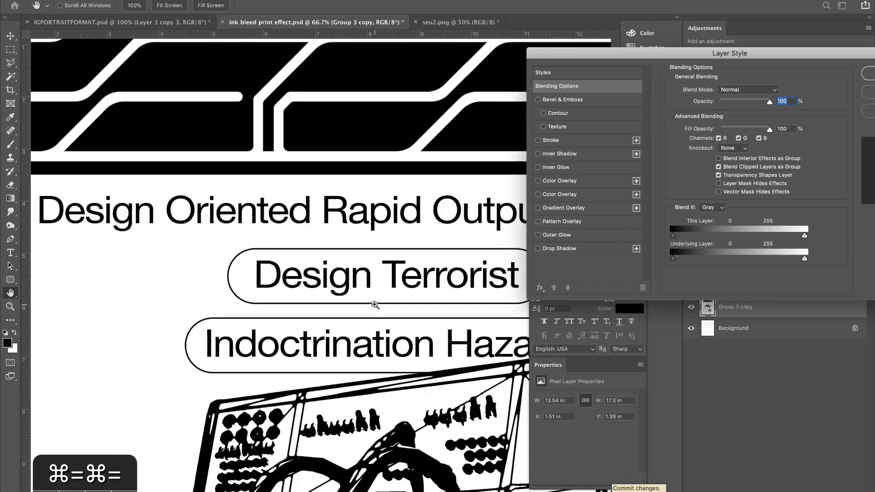
pyautogui.press('super+equal')
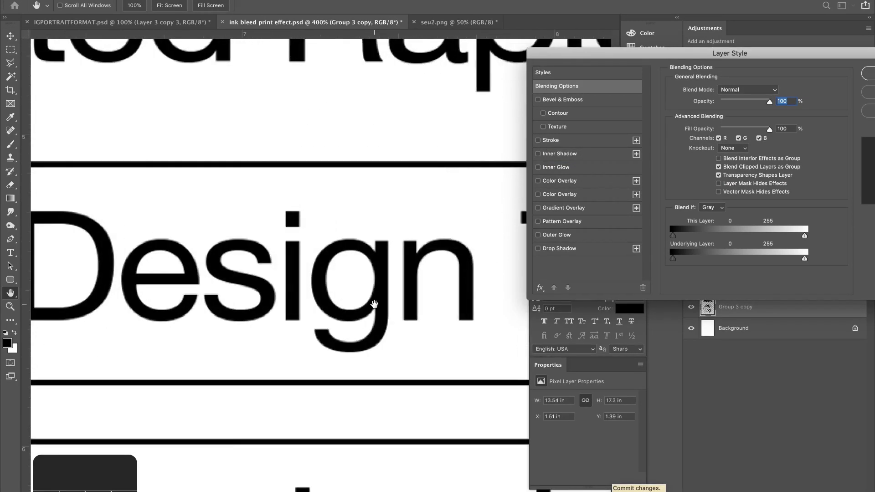
pyautogui.click(559, 141)
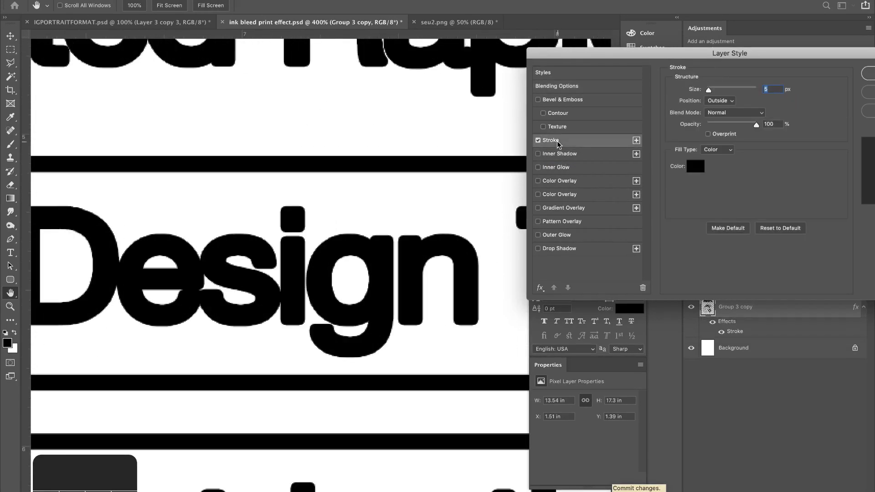
pyautogui.click(547, 140)
pyautogui.moveTo(692, 57); pyautogui.dragTo(515, 57)
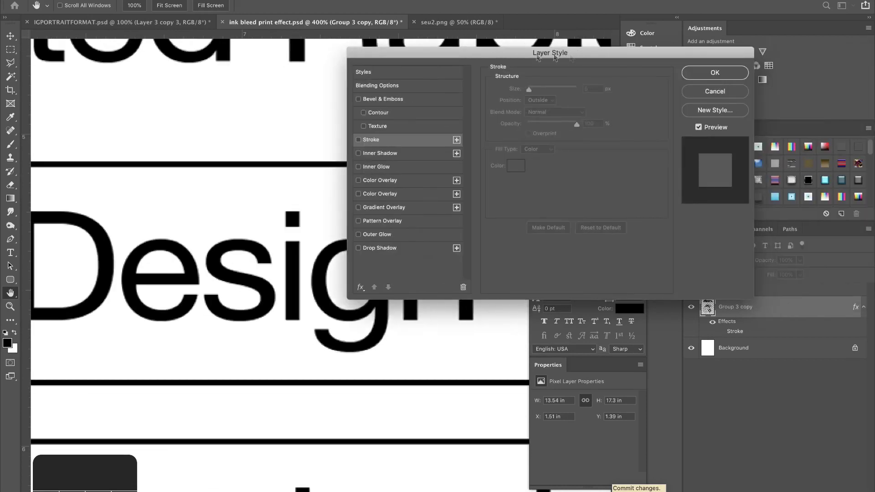
pyautogui.click(714, 72)
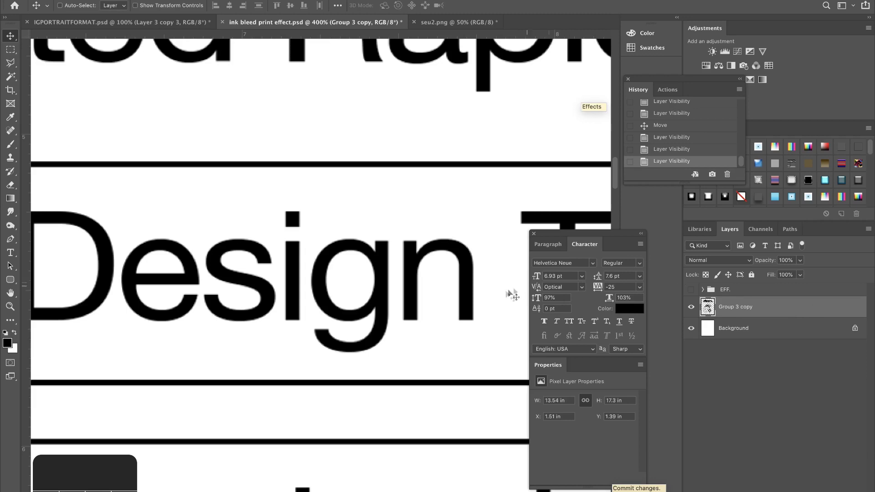
# Try a black outside stroke of 4 px on the Group 3 copy layer in the Layer Style dialog
pyautogui.doubleClick(853, 315)
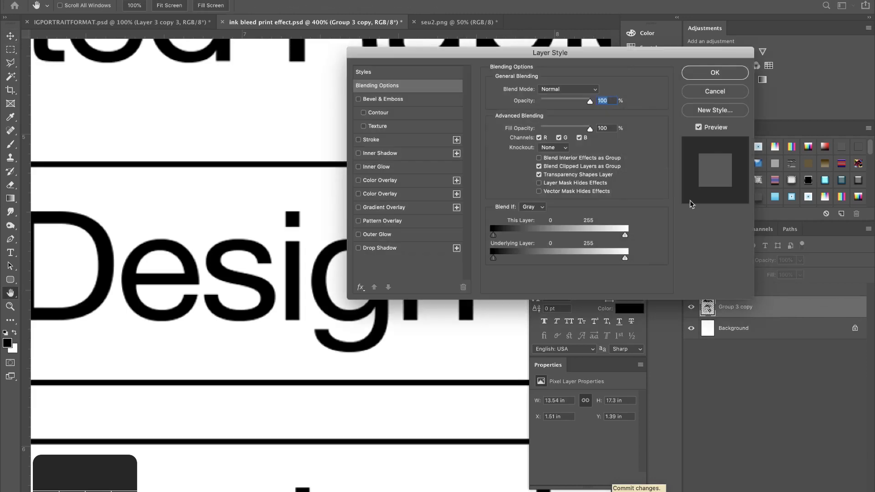
pyautogui.moveTo(559, 60); pyautogui.dragTo(563, 99)
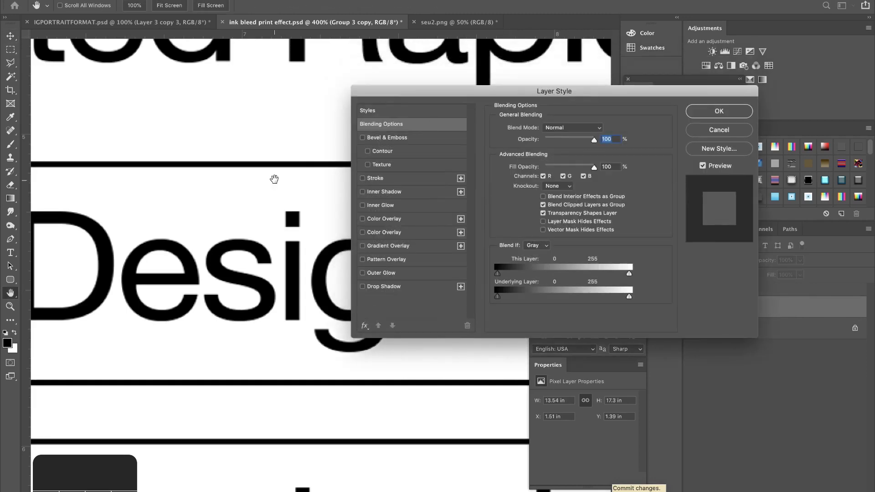
pyautogui.click(375, 178)
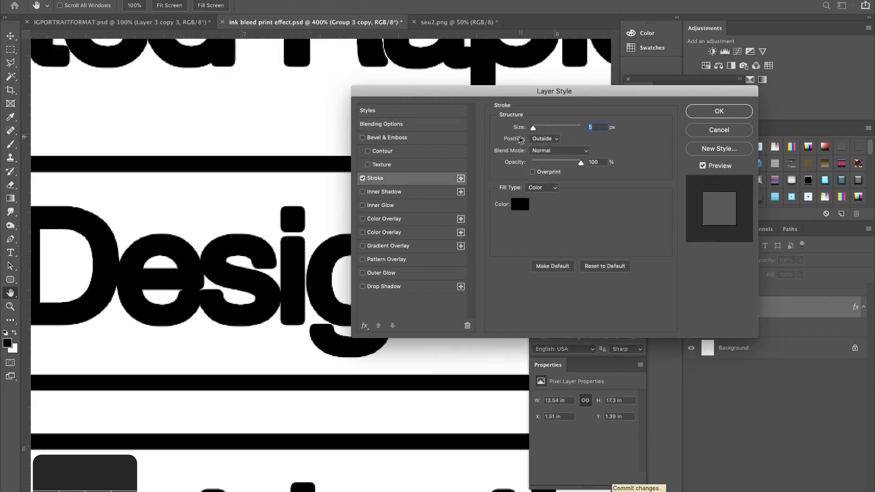
pyautogui.click(544, 138)
pyautogui.click(543, 138)
pyautogui.click(520, 206)
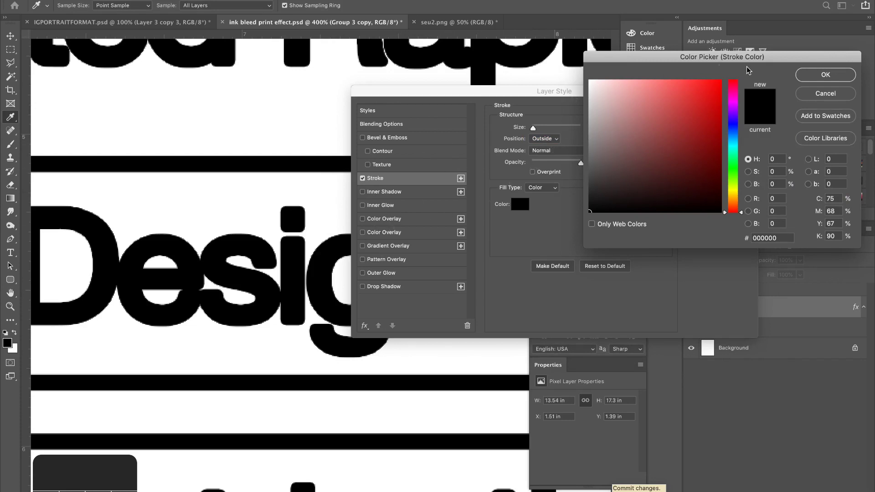
pyautogui.click(819, 78)
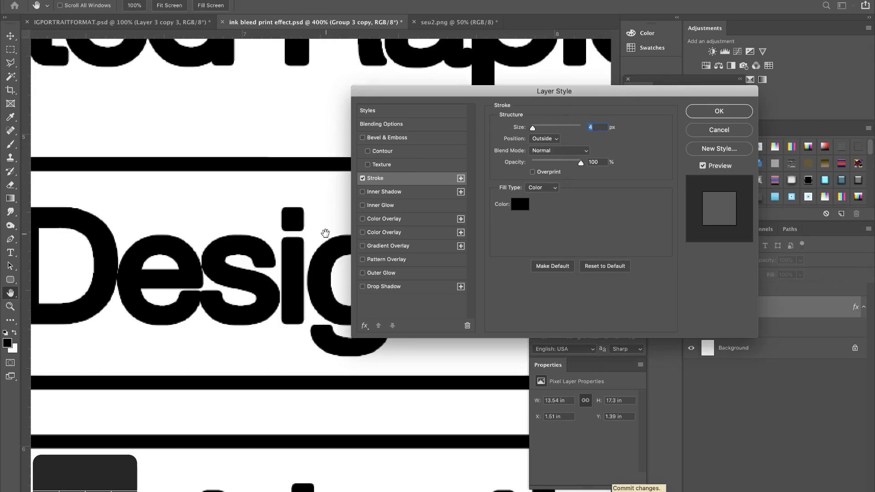
# Preview the stroke on the lettering, logo and wireframe at several magnifications, and discard the layer style changes
pyautogui.press('super+0')
pyautogui.press('super+minus')
pyautogui.press('super+minus')
pyautogui.press('super+minus')
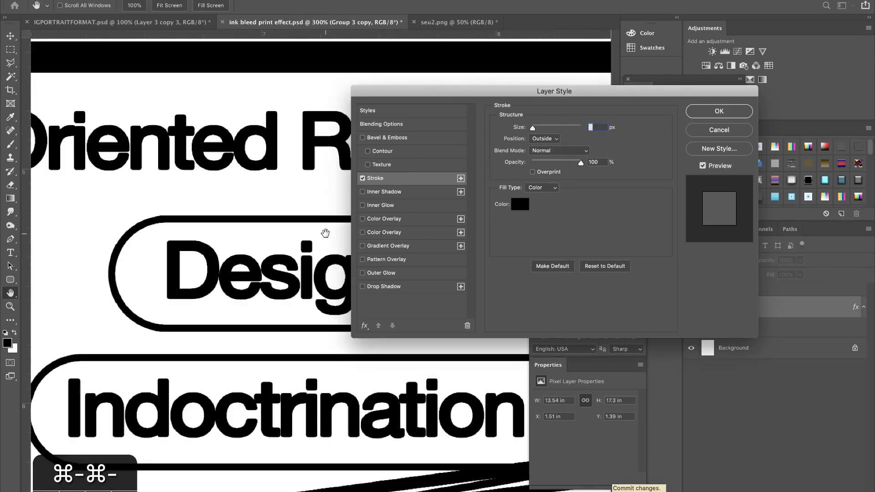
pyautogui.press('super+minus')
pyautogui.press('super+minus')
pyautogui.press('super+minus')
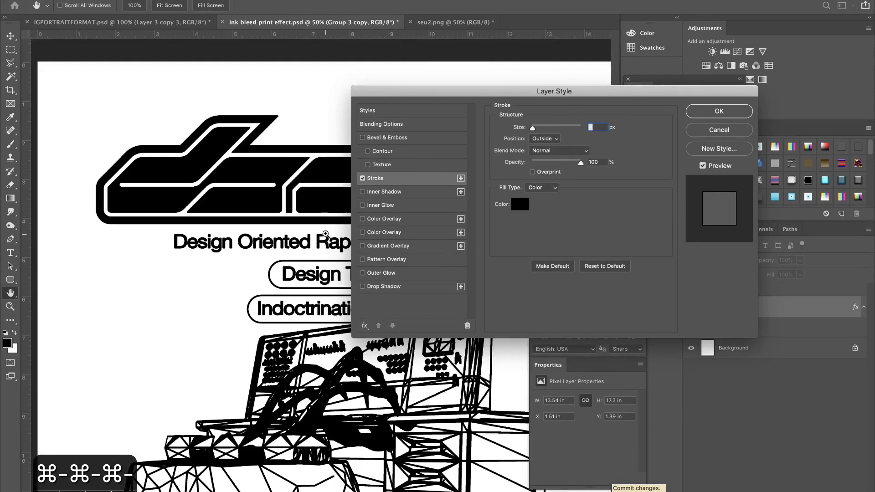
pyautogui.press('super+minus')
pyautogui.press('super+equal')
pyautogui.press('super+equal')
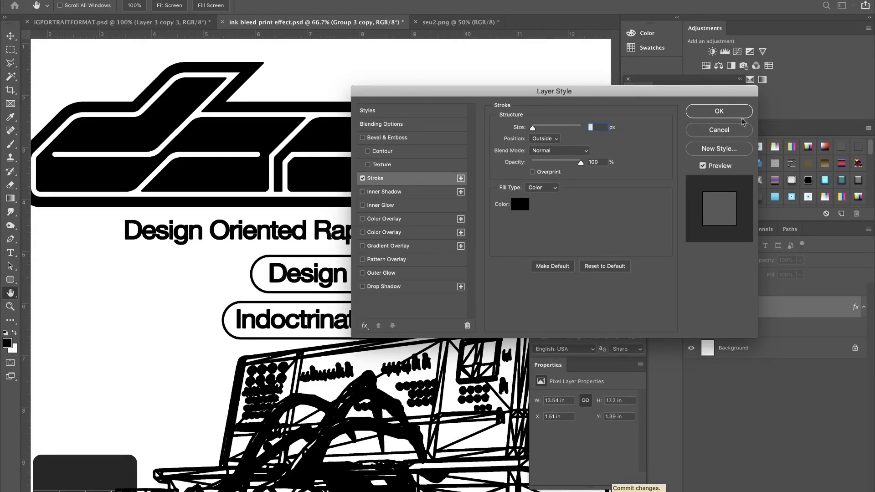
pyautogui.click(718, 111)
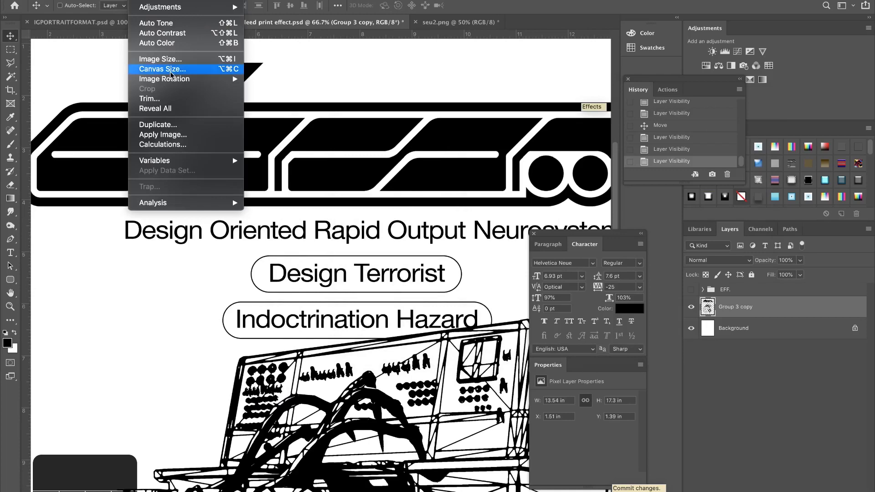
# Check the document's dimensions and resolution in the Image Size dialog without changing them
pyautogui.click(170, 59)
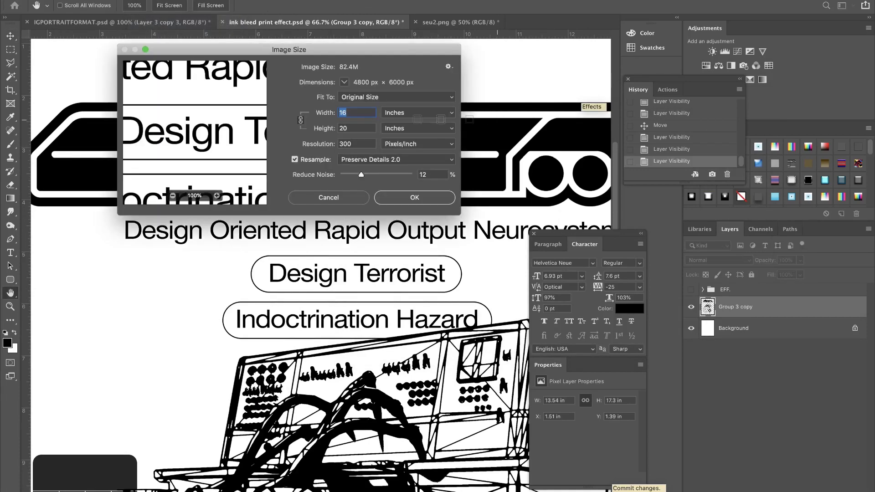
pyautogui.moveTo(356, 53); pyautogui.dragTo(500, 58)
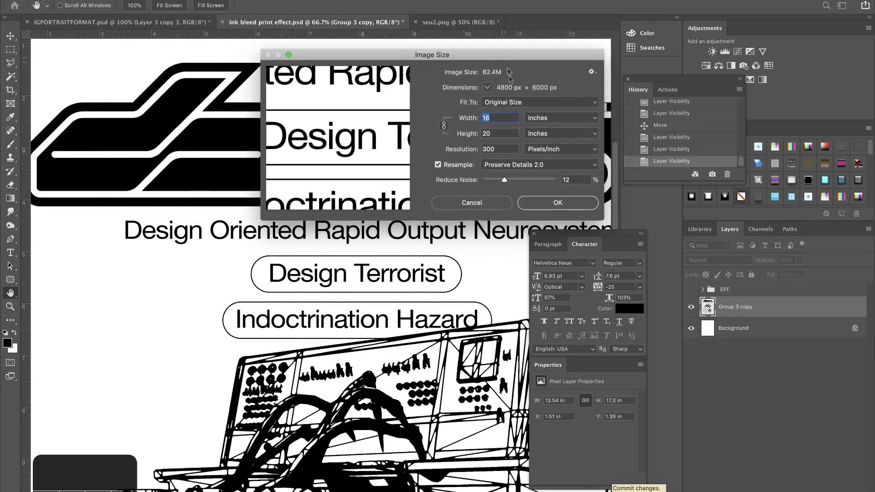
pyautogui.click(467, 203)
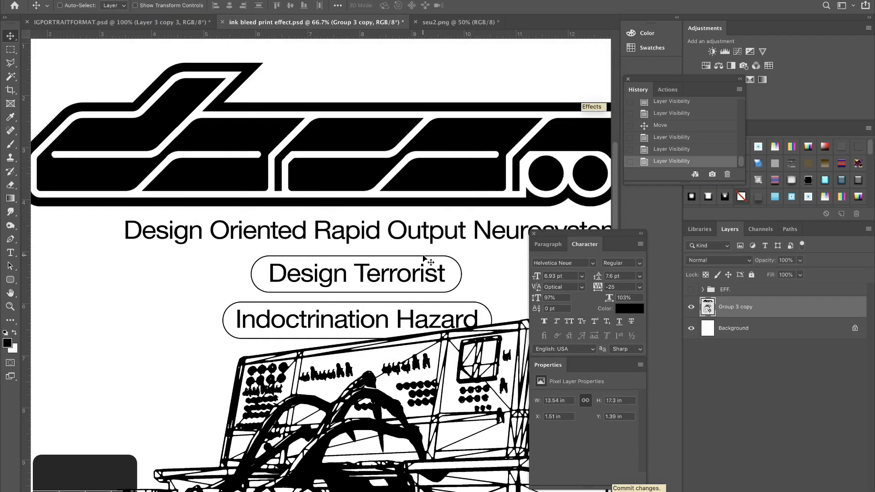
pyautogui.press('super+0')
pyautogui.press('super+minus')
pyautogui.press('super+plus')
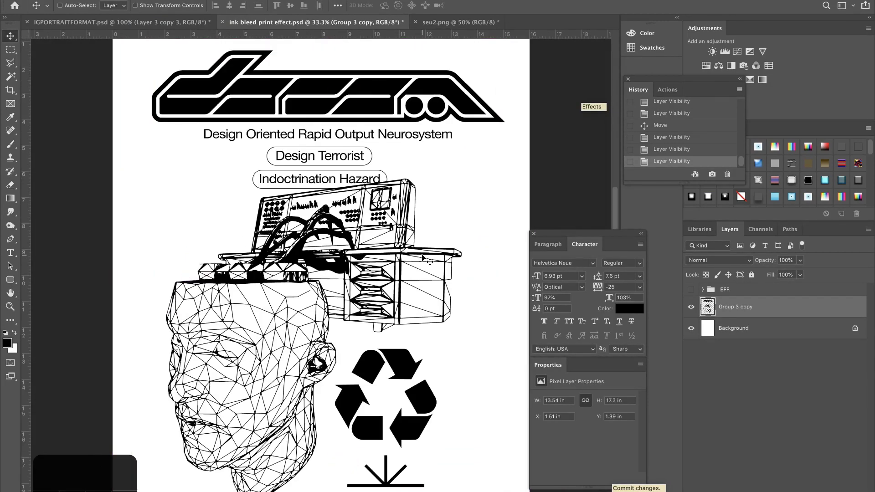
pyautogui.scroll(-2, 428, 259)
pyautogui.hscroll(1, 428, 260)
pyautogui.scroll(2, 428, 260)
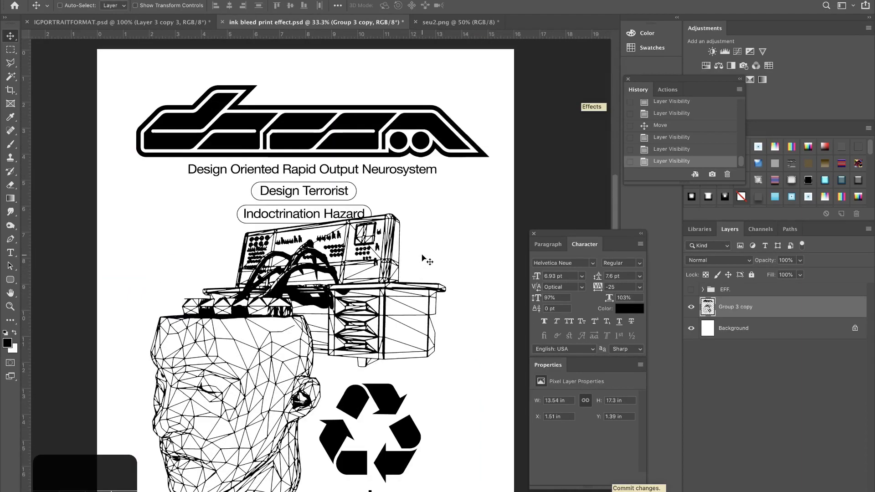
# Apply a black outside stroke of 2 px to the Group 3 copy layer
pyautogui.scroll(-1, 423, 258)
pyautogui.hscroll(-2, 428, 257)
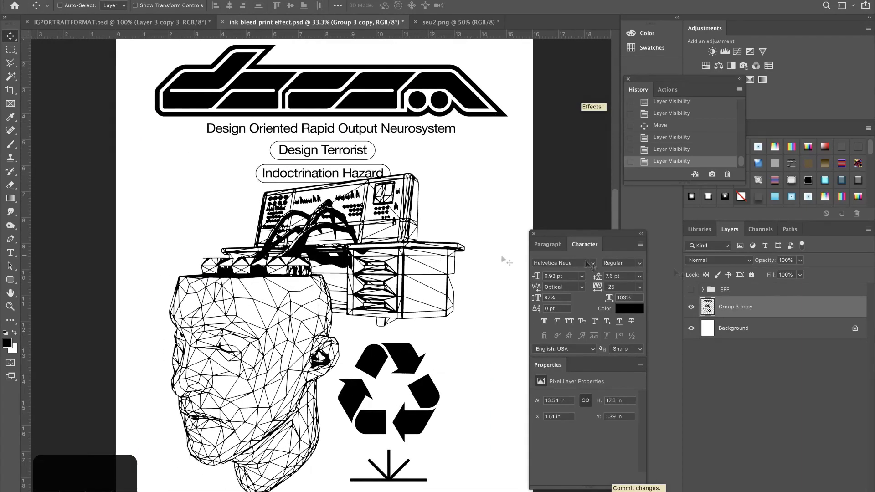
pyautogui.press('super+plus')
pyautogui.press('super+plus')
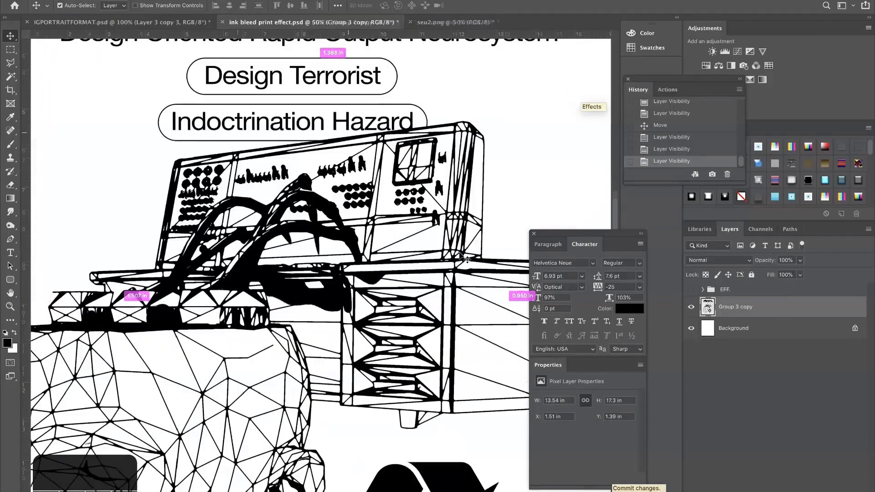
pyautogui.click(412, 182)
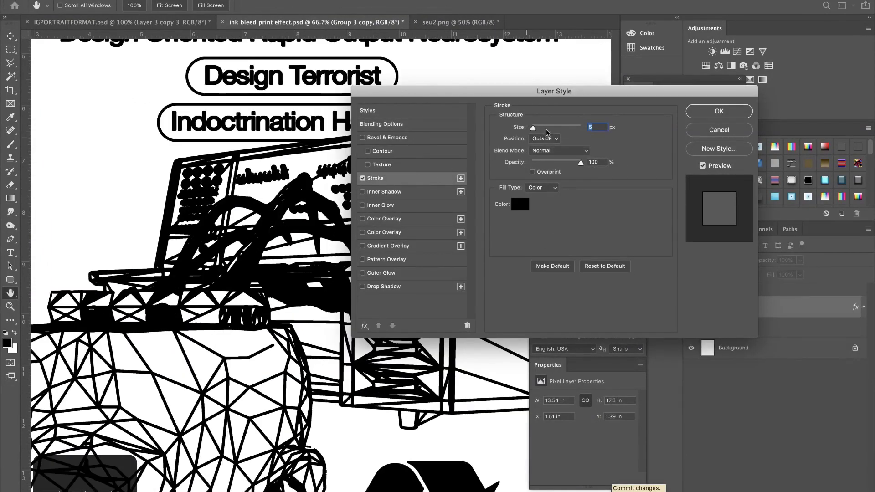
pyautogui.write('1')
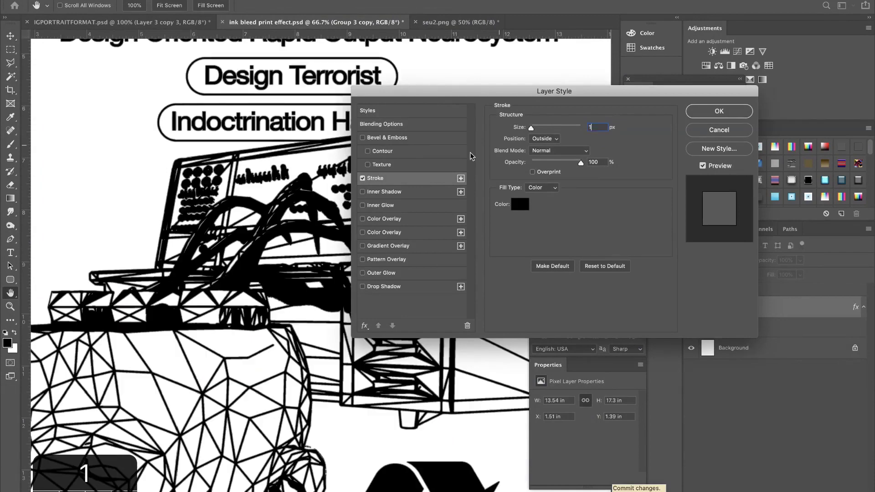
pyautogui.moveTo(506, 93); pyautogui.dragTo(591, 92)
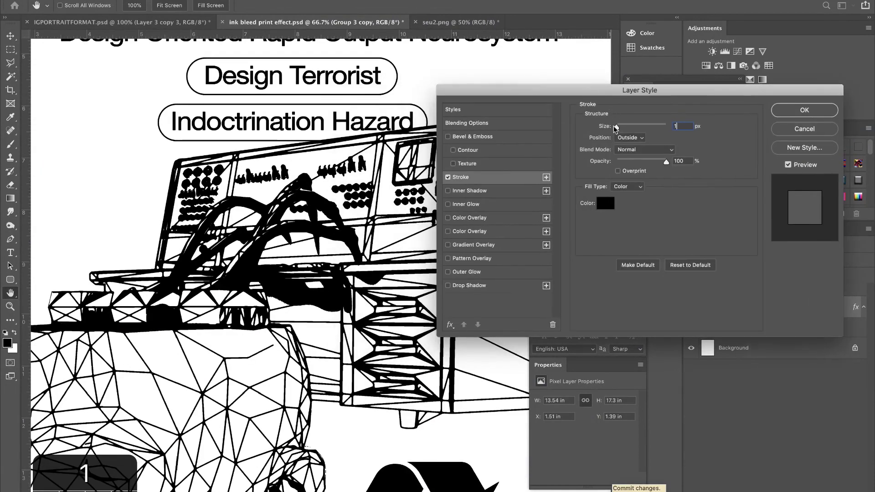
pyautogui.write('2')
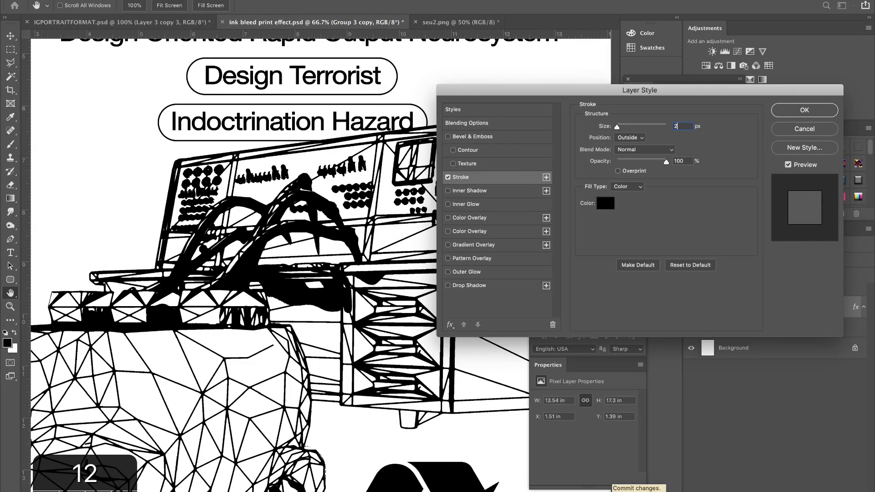
pyautogui.press('Return')
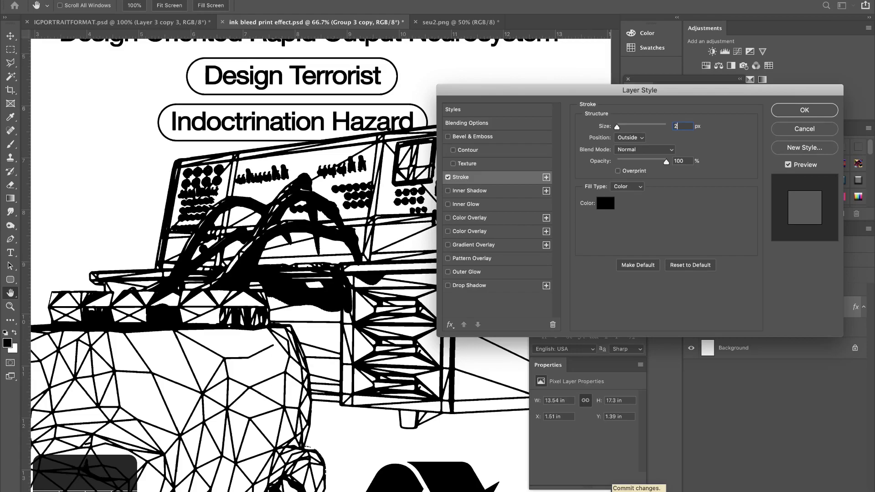
# Duplicate the stroked Group 3 copy layer, collapse the effects lists of both layers, and hide the original
pyautogui.press('super+minus')
pyautogui.press('super+equal')
pyautogui.press('super+equal')
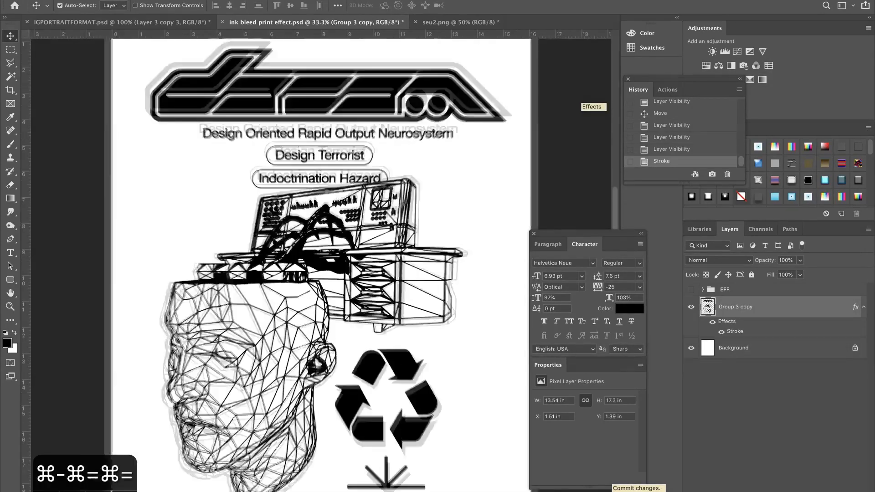
pyautogui.scroll(3, 338, 114)
pyautogui.press('super+equal')
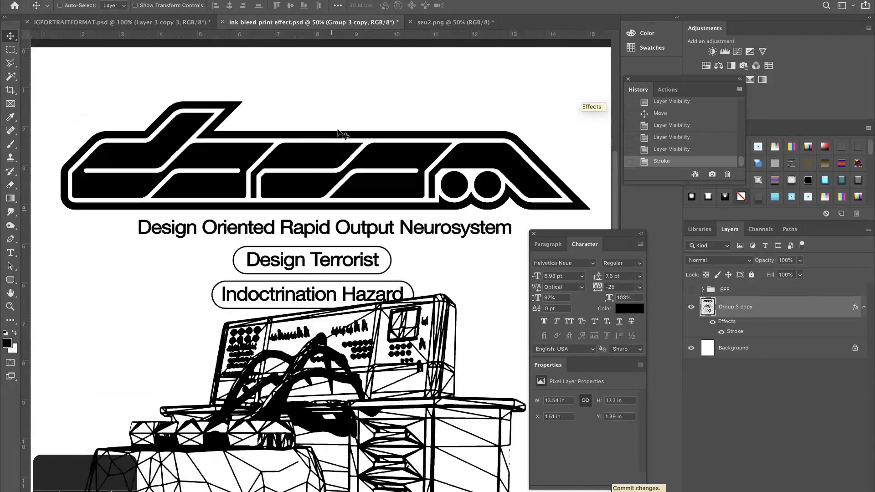
pyautogui.press('super+equal')
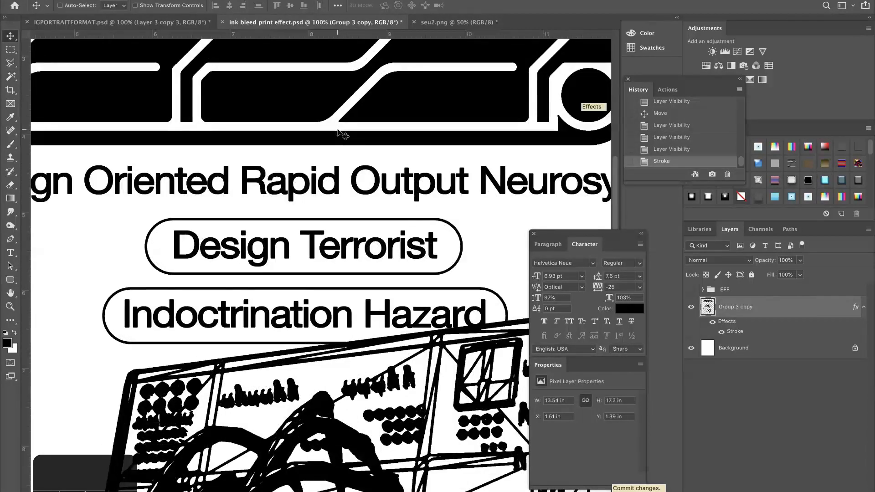
pyautogui.scroll(5, 339, 134)
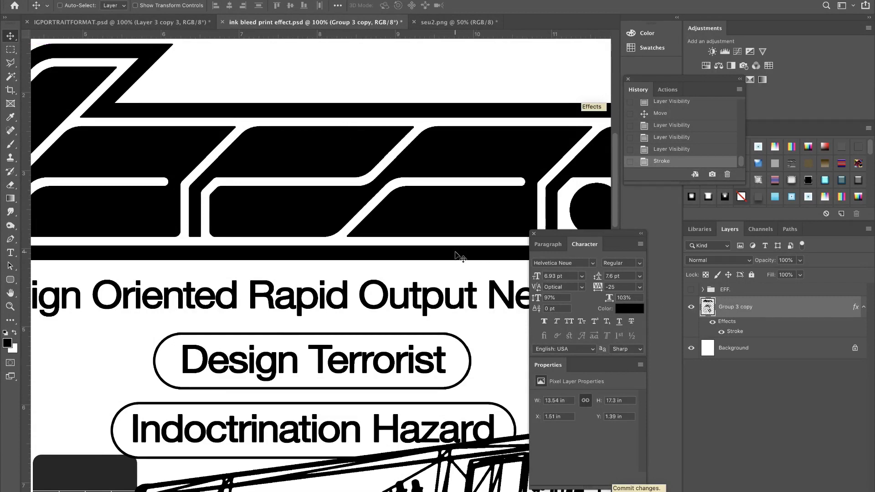
pyautogui.hotkey('ctrl', 'j')
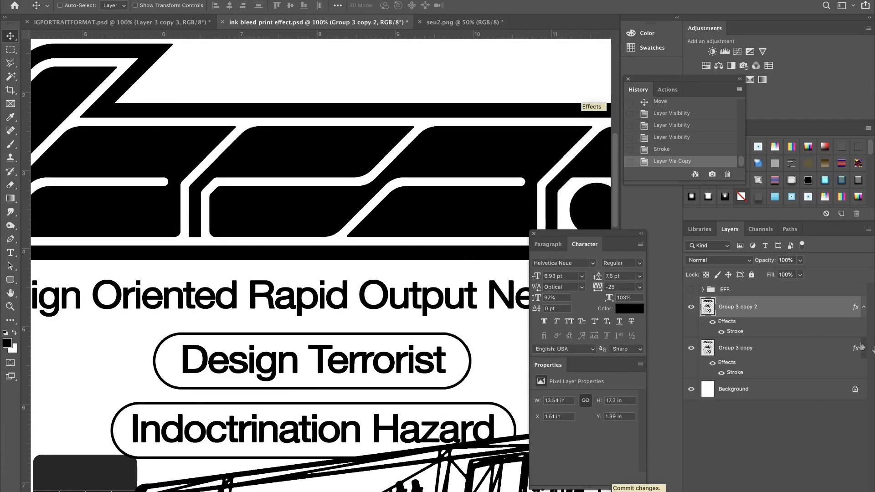
pyautogui.click(863, 348)
pyautogui.click(863, 308)
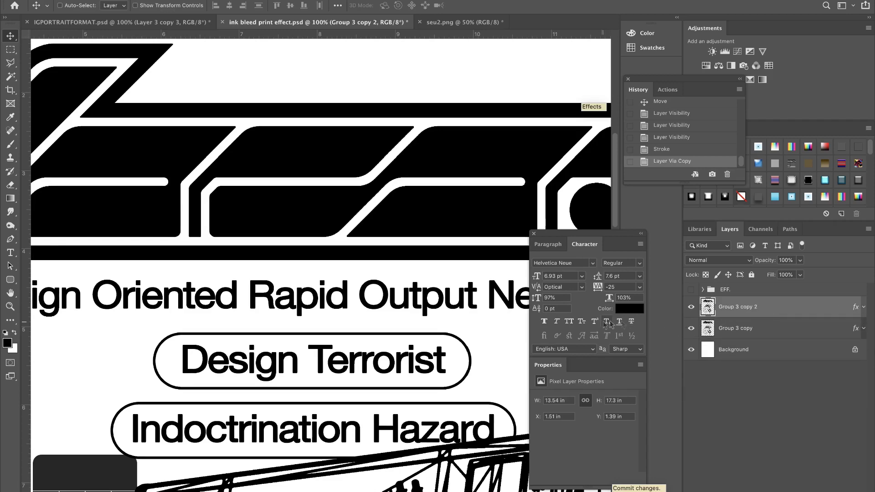
pyautogui.hscroll(5, 419, 336)
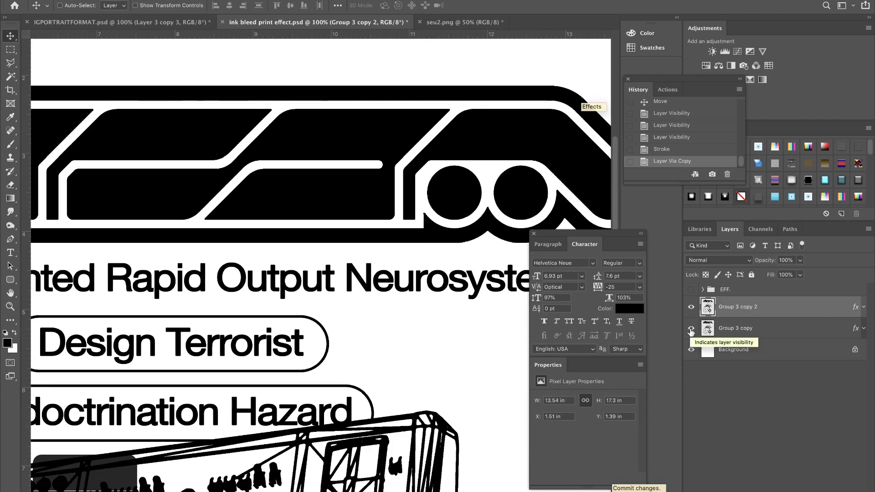
pyautogui.click(691, 329)
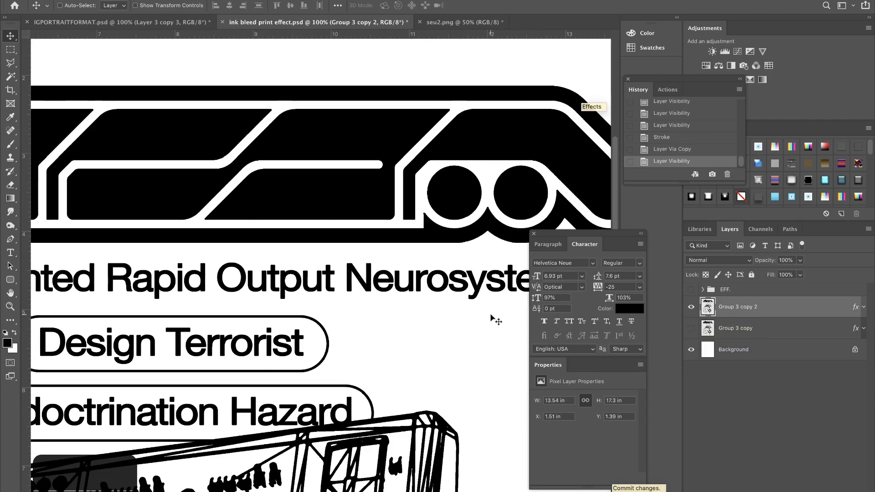
# Rasterize the layer style of the duplicated artwork layer, Group 3 copy 2
pyautogui.rightClick(764, 309)
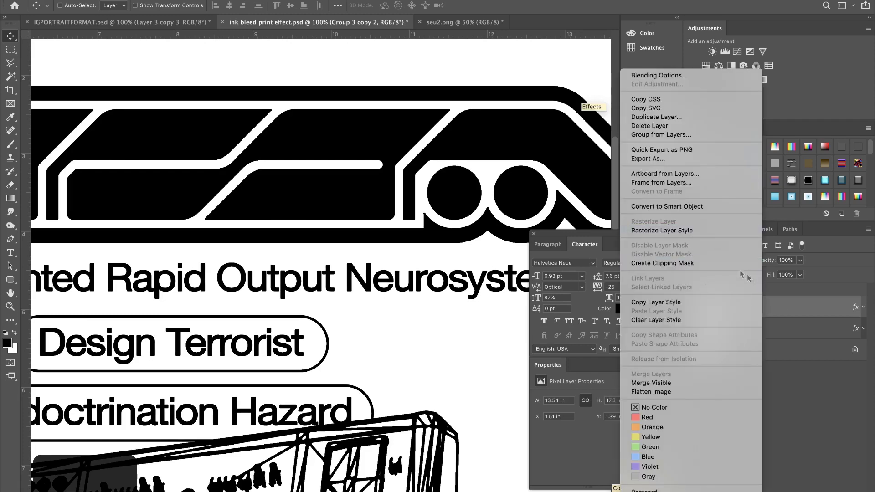
pyautogui.click(688, 230)
pyautogui.hscroll(-5, 387, 255)
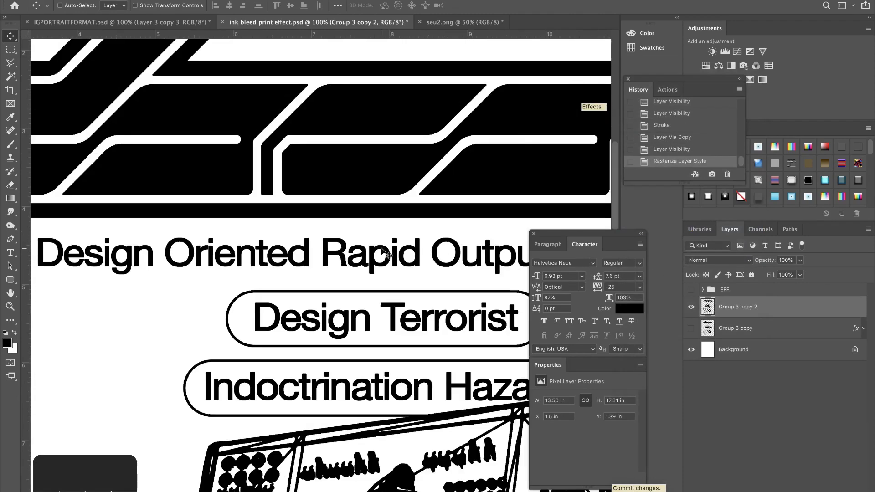
# Rename the rasterized artwork layer as design
pyautogui.press('super+0')
pyautogui.press('super+minus')
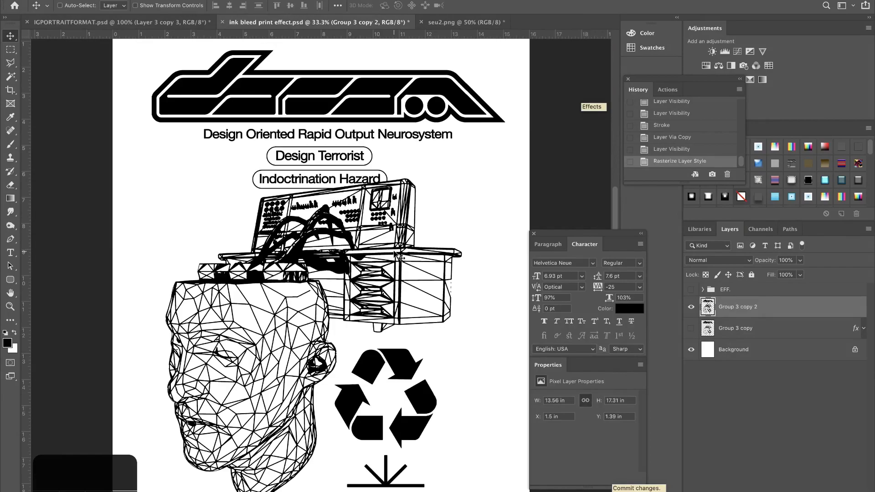
pyautogui.press('super+equal')
pyautogui.press('super+equal')
pyautogui.press('super+equal')
pyautogui.press('super+equal')
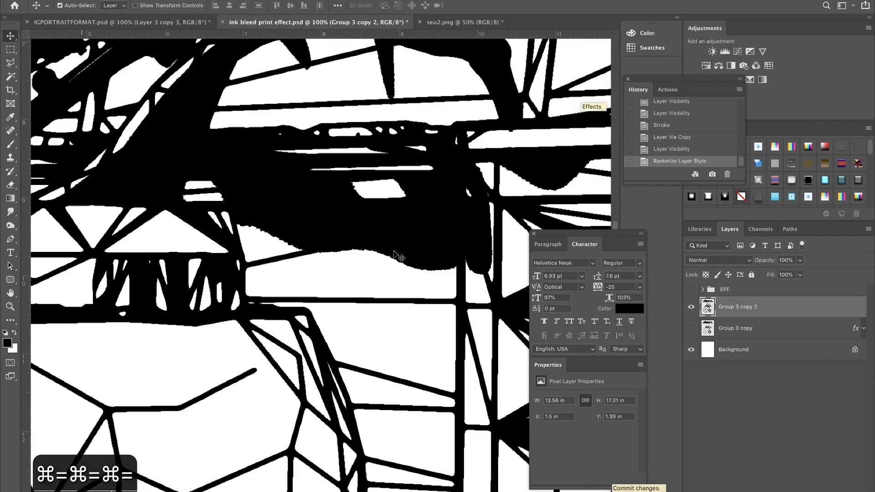
pyautogui.press('super+0')
pyautogui.press('super+minus')
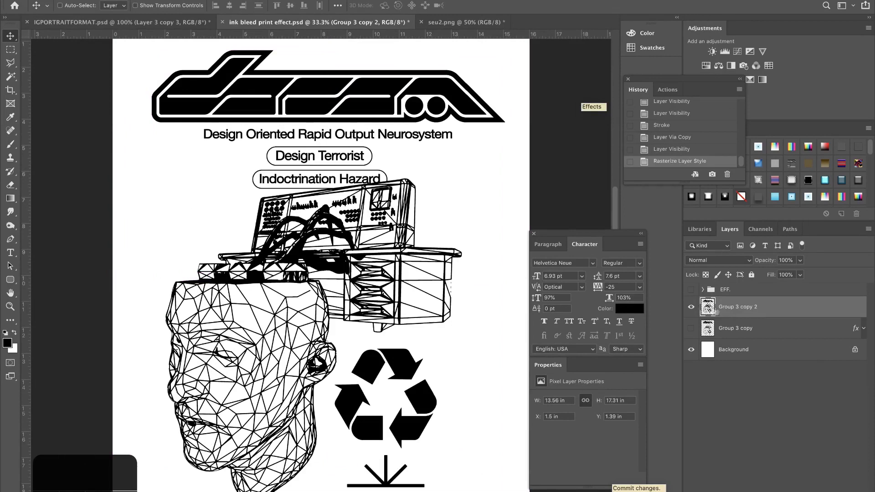
pyautogui.write('design')
pyautogui.press('Return')
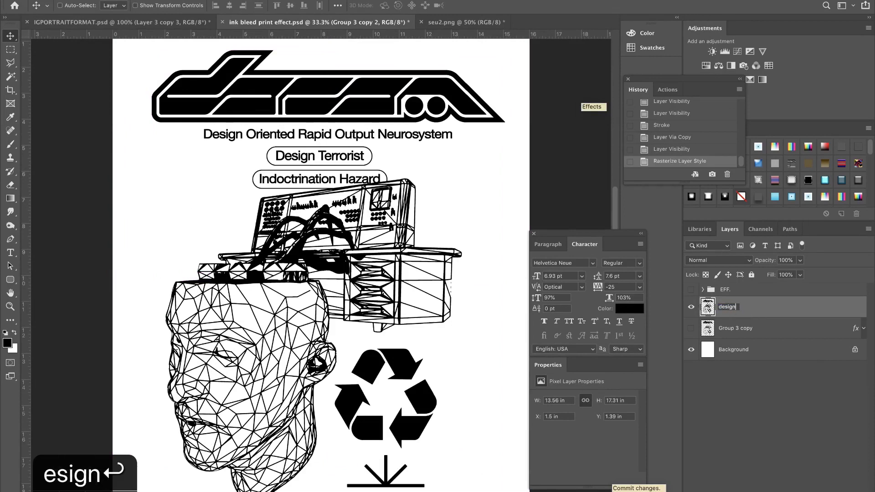
# Add a new layer directly beneath the design layer and fill it with the white background color
pyautogui.click(734, 332)
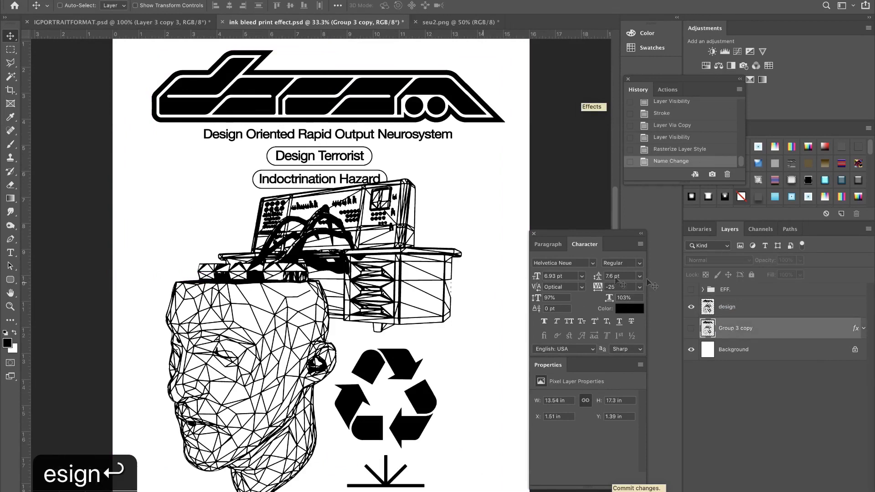
pyautogui.press('super+equal')
pyautogui.press('super+equal')
pyautogui.press('super+equal')
pyautogui.hscroll(10, 418, 289)
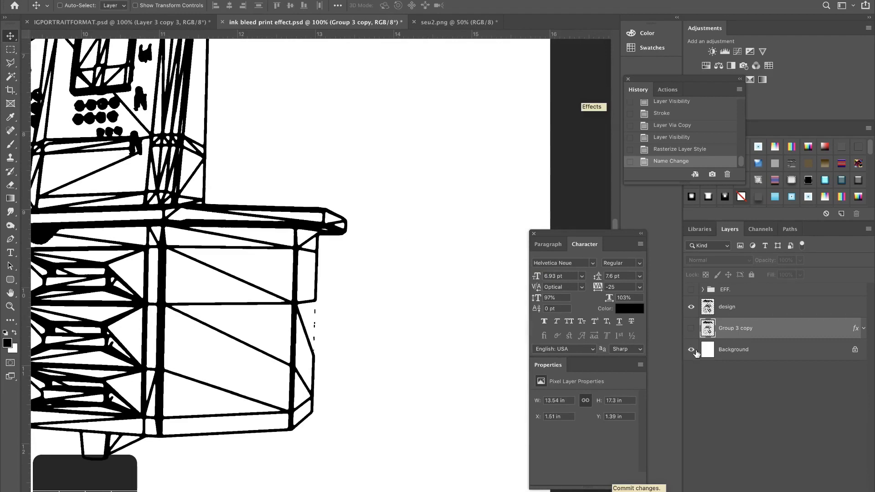
pyautogui.press('super+shift+alt+n')
pyautogui.press('super+BackSpace')
pyautogui.hscroll(-3, 371, 233)
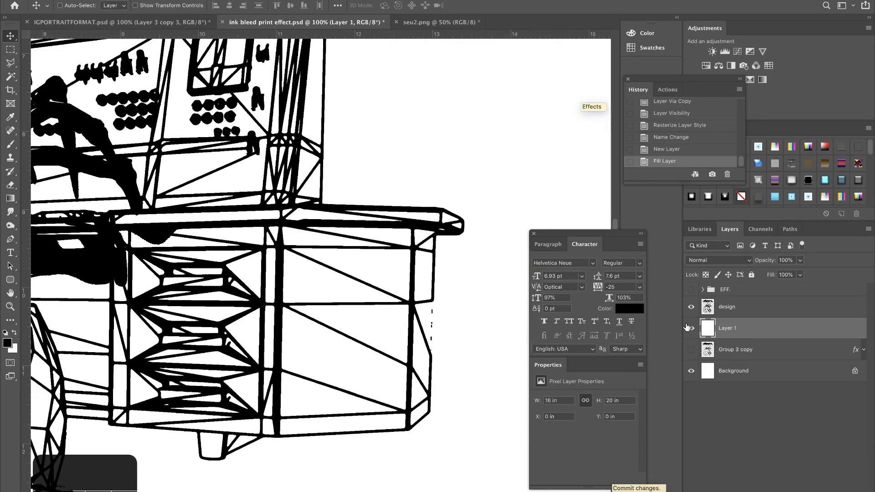
# Merge the design layer with the white-filled layer beneath it
pyautogui.press('super+0')
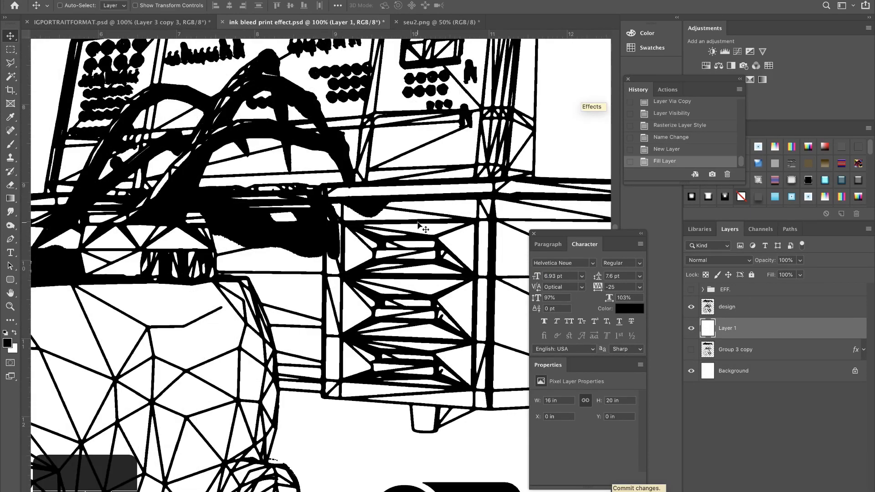
pyautogui.press('super+minus')
pyautogui.press('super+equal')
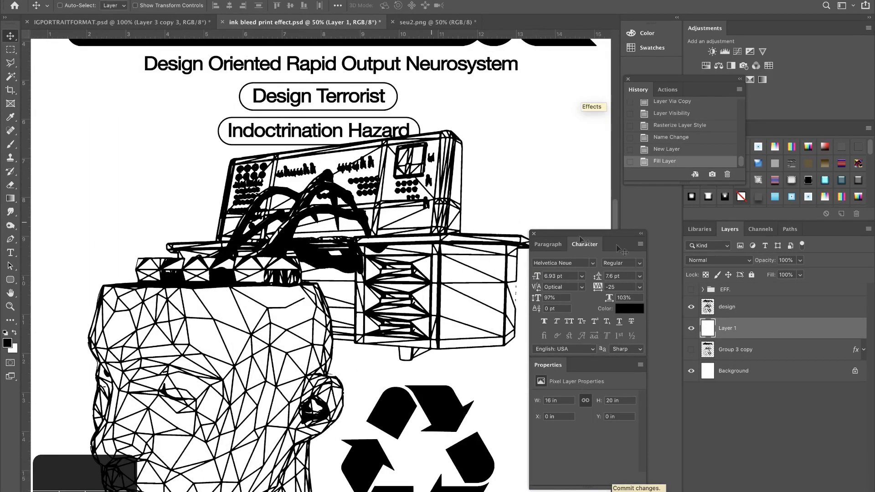
pyautogui.keyDown('shift'); pyautogui.click(733, 312); pyautogui.keyUp('shift')
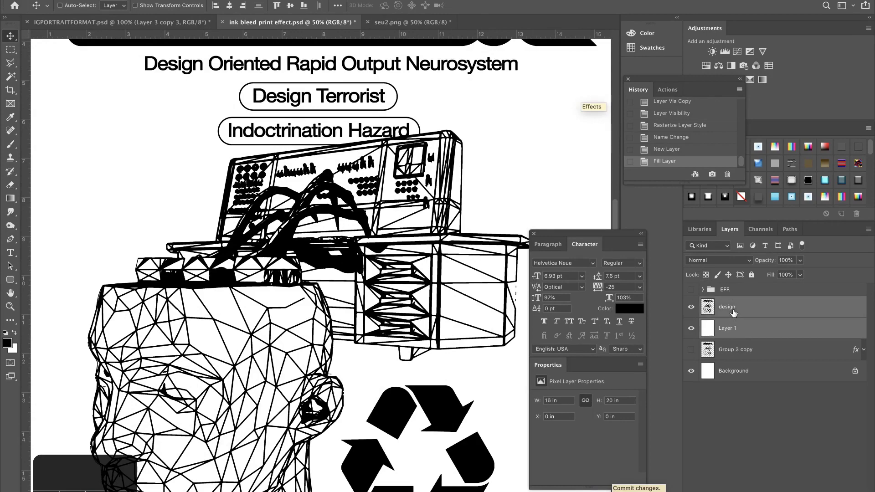
pyautogui.press('super+e')
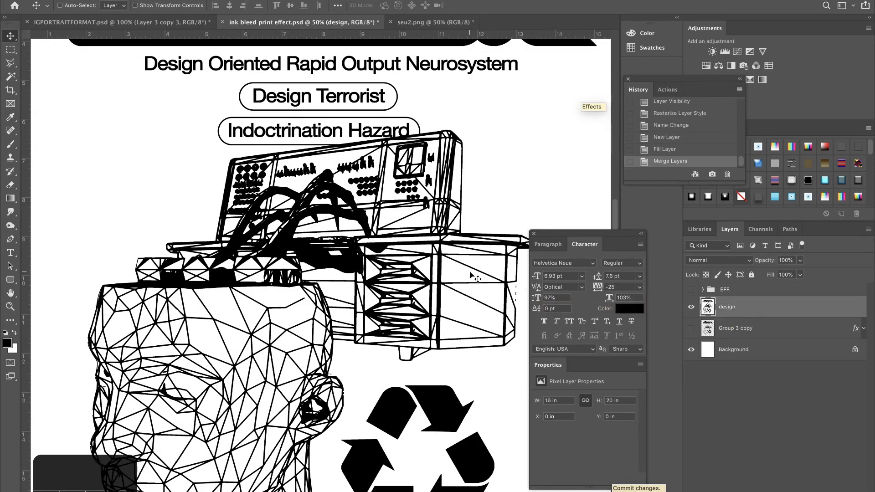
# Hide and reshow the merged design layer several times, up close and at full view, to check its contents
pyautogui.press('super+equal')
pyautogui.press('super+equal')
pyautogui.press('super+equal')
pyautogui.hscroll(-10, 278, 244)
pyautogui.scroll(4, 277, 244)
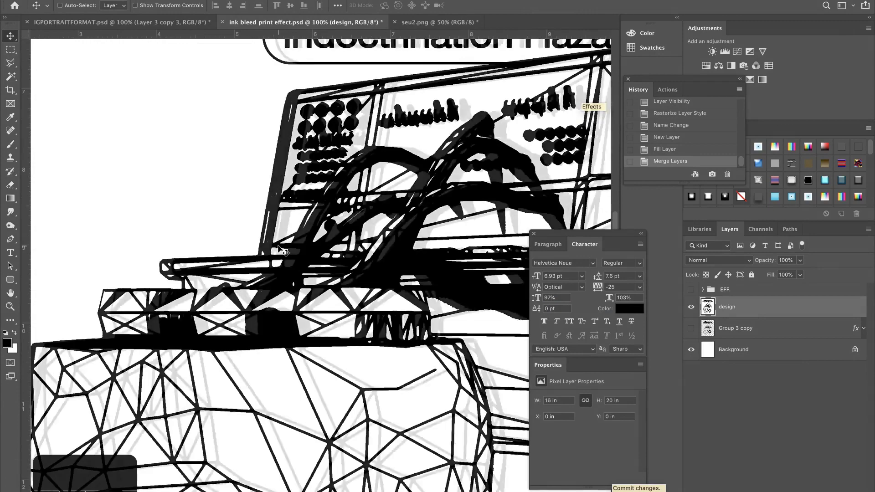
pyautogui.click(689, 307)
pyautogui.click(689, 307)
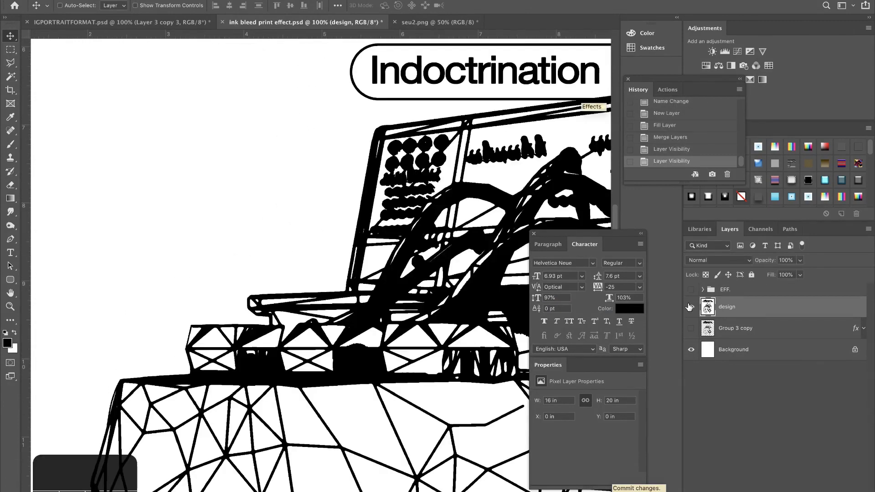
pyautogui.click(689, 307)
pyautogui.click(689, 307)
pyautogui.press('super+minus')
pyautogui.press('super+0')
pyautogui.press('super+equal')
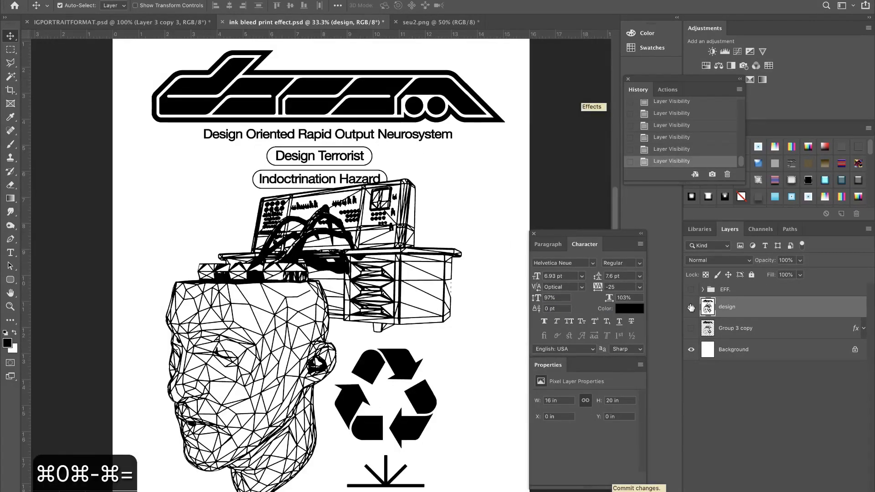
pyautogui.click(689, 307)
pyautogui.click(690, 307)
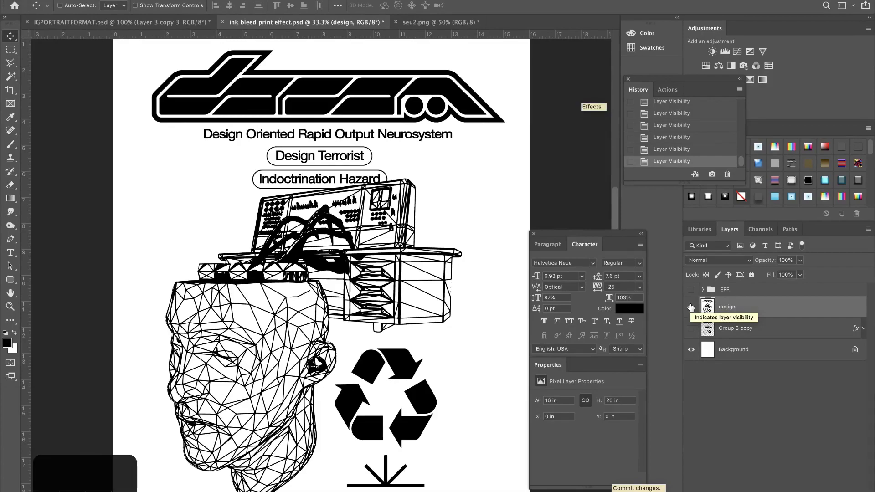
# Examine the merged design's line work up close across the machine, recycling symbol and face, and return to the full poster view
pyautogui.press('super+equal')
pyautogui.press('super+equal')
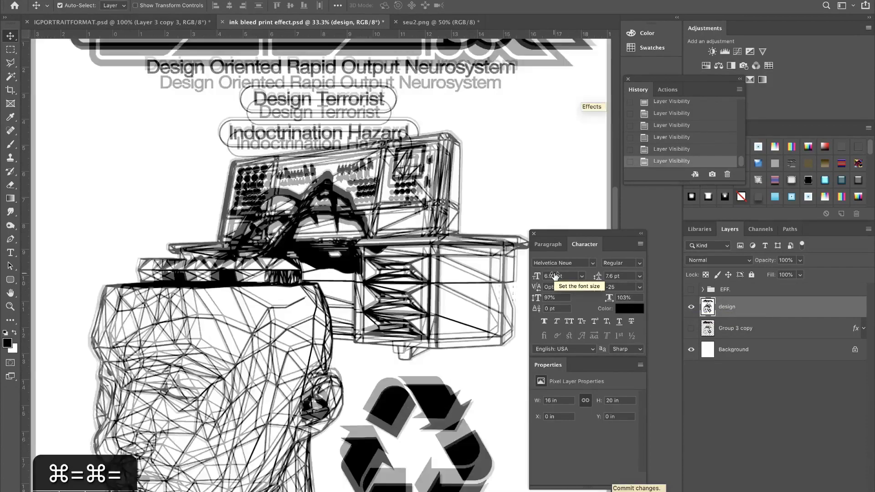
pyautogui.press('super+equal')
pyautogui.scroll(-5, 259, 357)
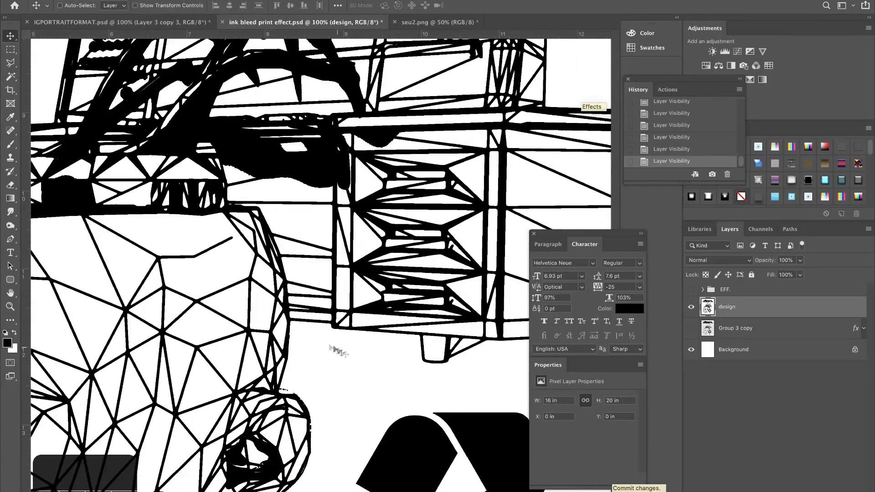
pyautogui.scroll(-10, 324, 341)
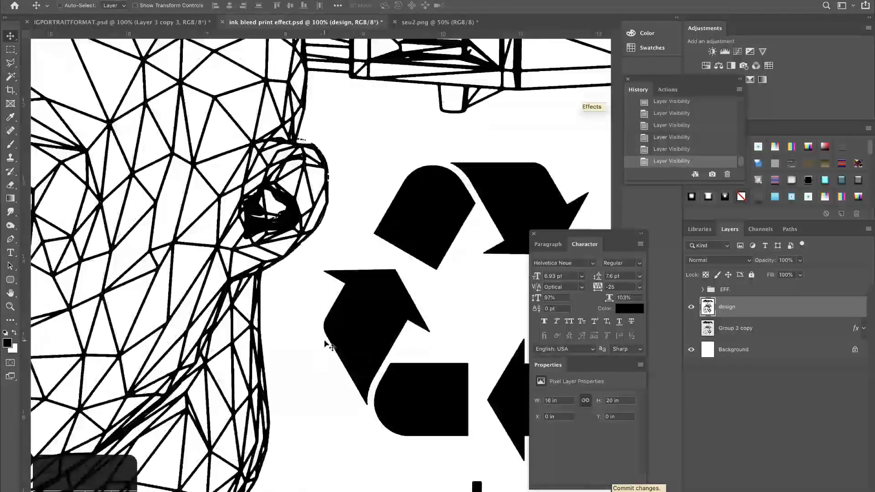
pyautogui.hscroll(-15, 296, 329)
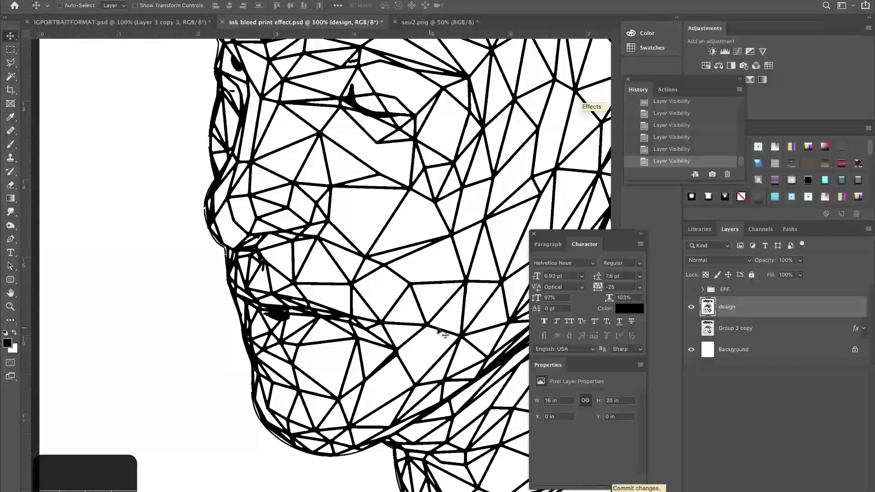
pyautogui.press('super+0')
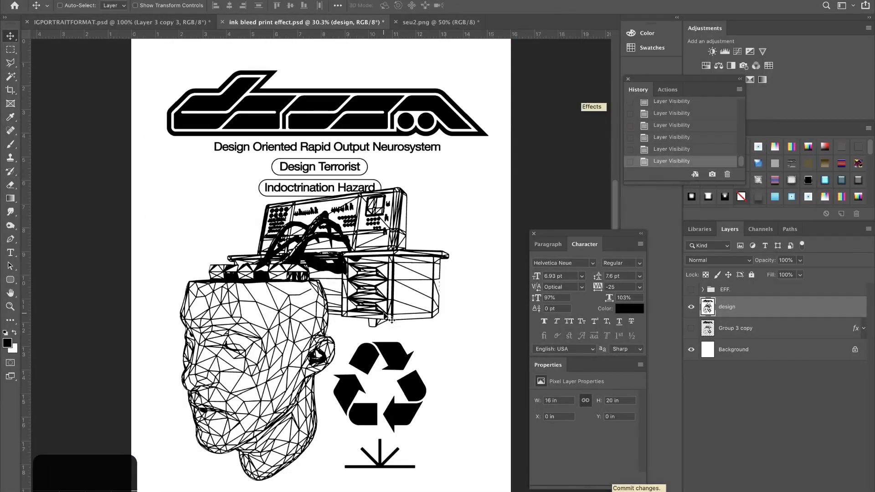
# Duplicate the merged design layer and hide the original beneath the copy
pyautogui.press('super+j')
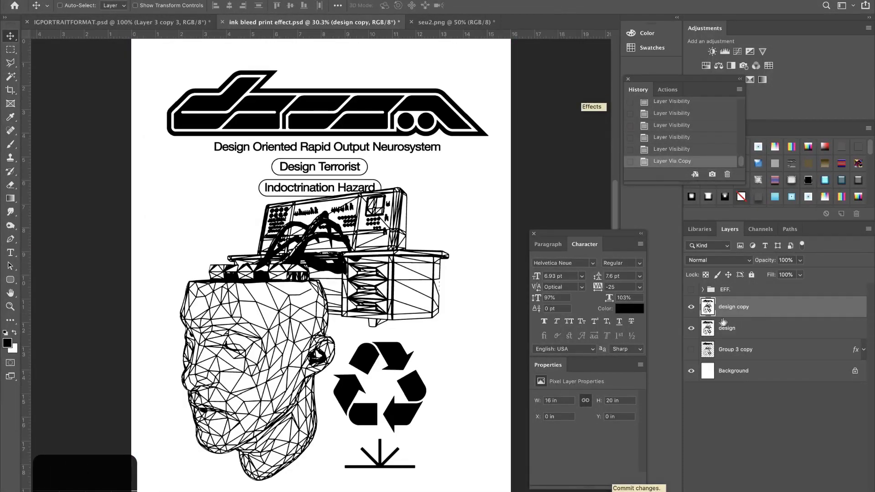
pyautogui.click(690, 328)
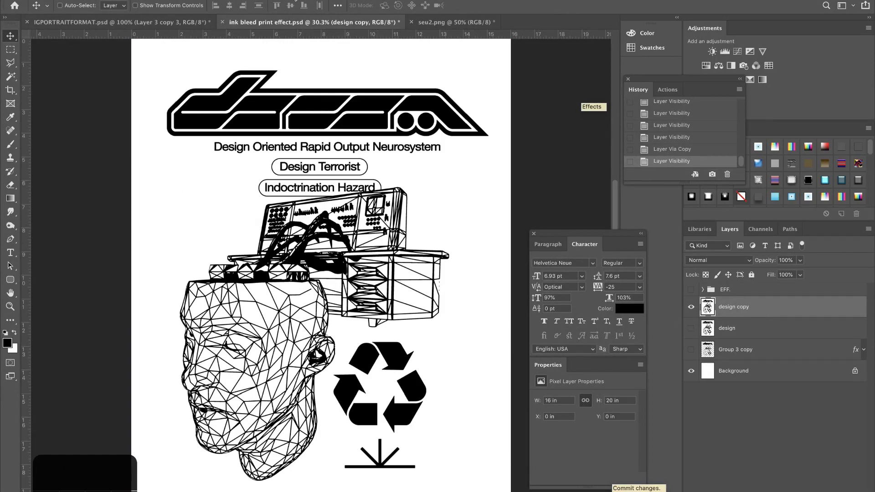
# Start the Displace filter on the design copy with horizontal and vertical scale 10, Stretch To Fit and Repeat Edge Pixels
pyautogui.click(255, 1)
pyautogui.moveTo(288, 122)
pyautogui.click(410, 121)
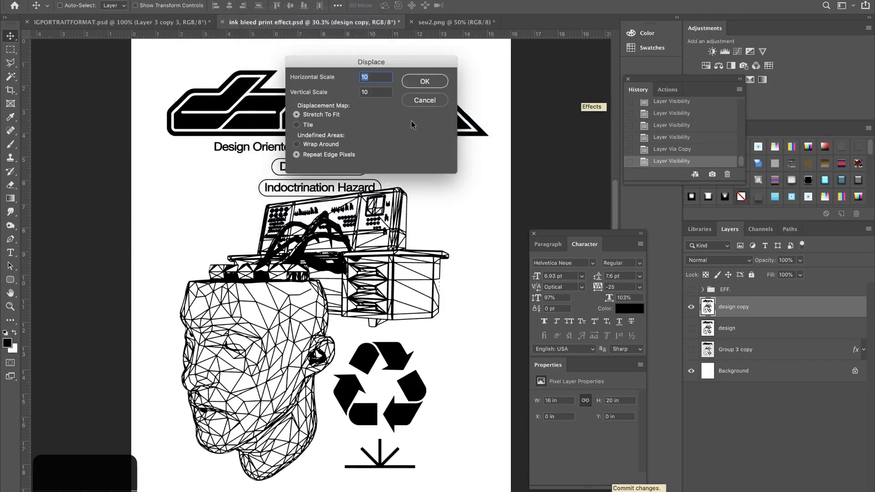
pyautogui.moveTo(380, 65); pyautogui.dragTo(302, 162)
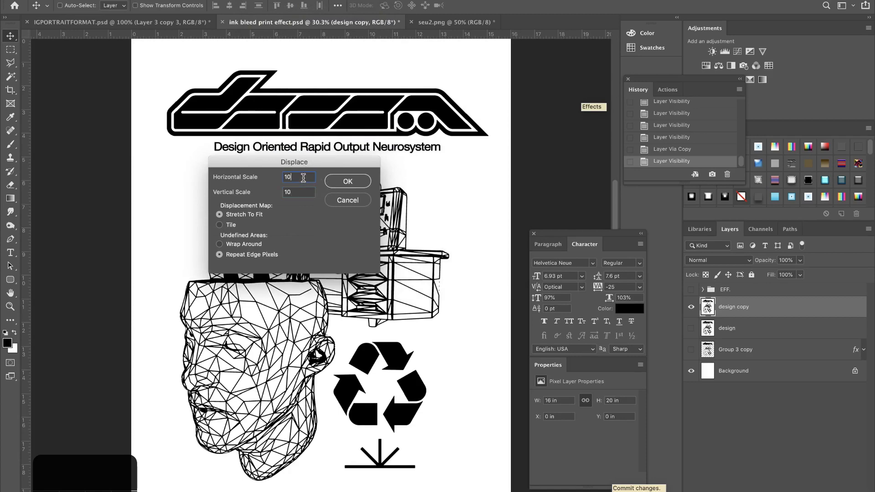
pyautogui.click(346, 182)
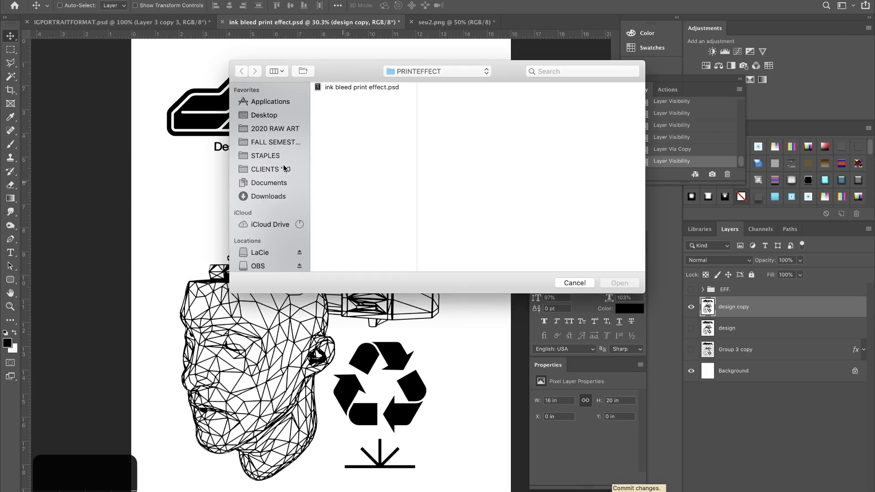
# Load COPYdispl.psd from the DISPLACEMENT folder in STAPLES as the displacement map
pyautogui.click(278, 156)
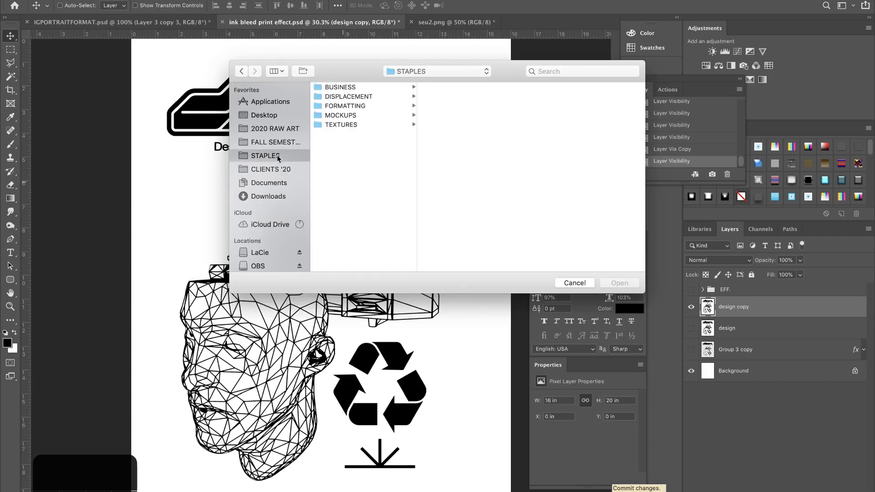
pyautogui.click(365, 99)
pyautogui.click(442, 89)
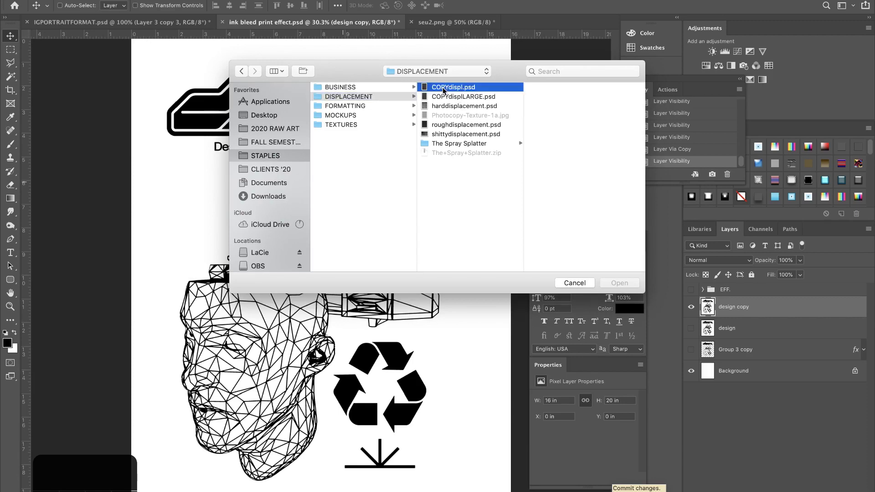
pyautogui.moveTo(498, 72); pyautogui.dragTo(429, 73)
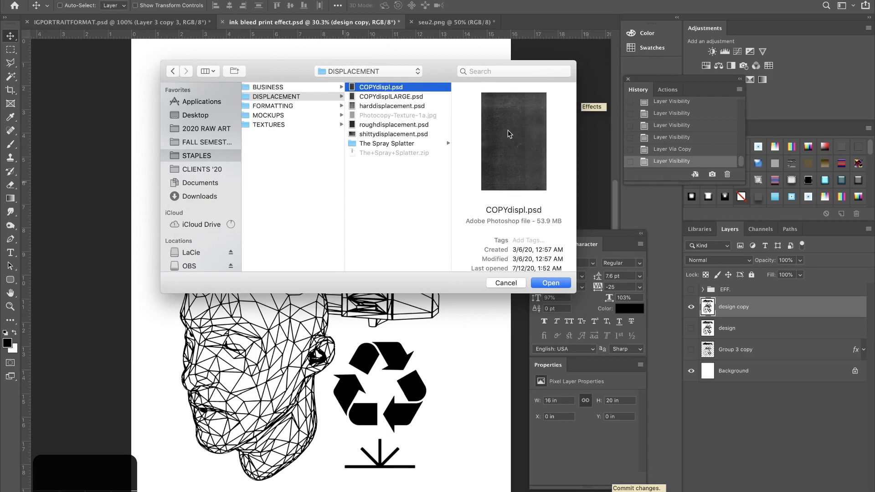
pyautogui.moveTo(439, 75); pyautogui.dragTo(391, 75)
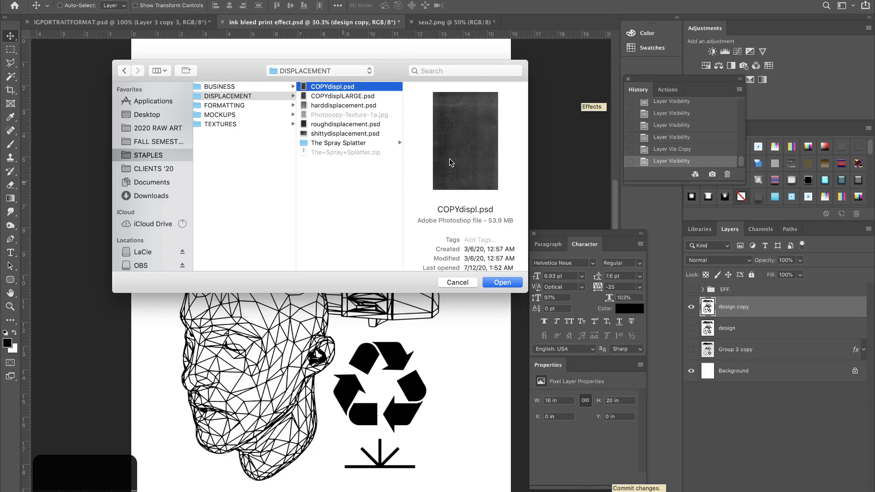
pyautogui.moveTo(397, 74); pyautogui.dragTo(385, 74)
pyautogui.click(486, 286)
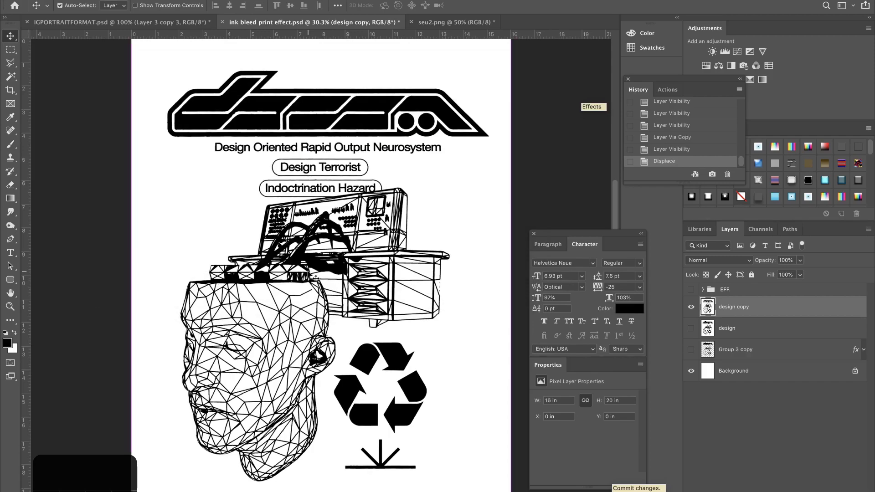
# Compare the displaced copy with the original design up close around the top of the head
pyautogui.press('super+equal')
pyautogui.press('super+equal')
pyautogui.press('super+equal')
pyautogui.press('super+equal')
pyautogui.press('super+equal')
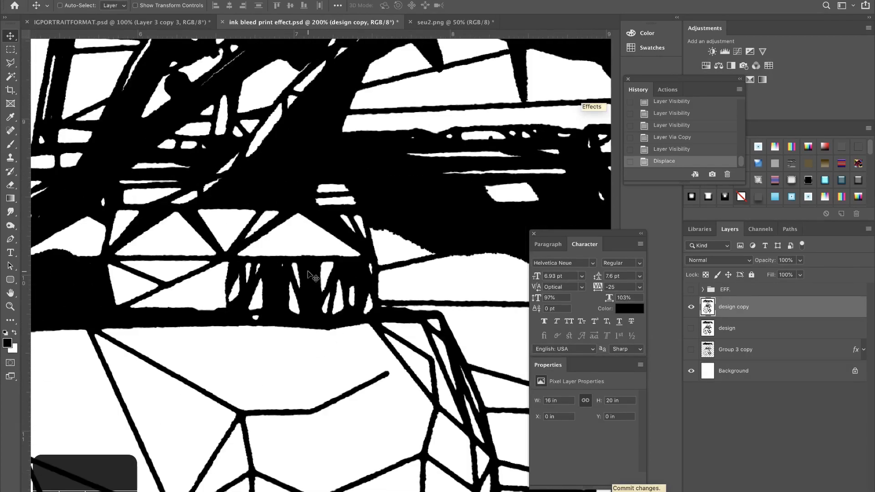
pyautogui.click(690, 328)
pyautogui.hscroll(8, 346, 280)
pyautogui.scroll(-5, 346, 279)
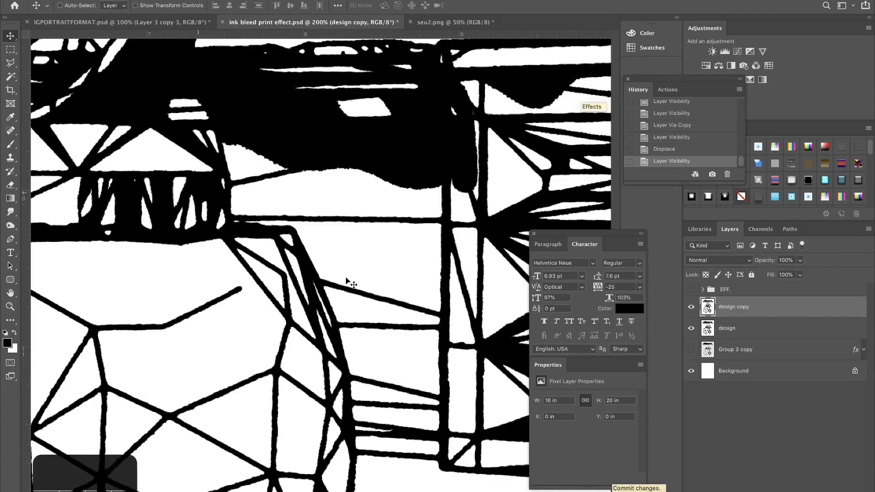
pyautogui.click(690, 306)
pyautogui.click(691, 306)
# Examine the displaced edges on the machine and logo lettering, comparing them with the original before viewing the whole poster
pyautogui.hscroll(8, 365, 224)
pyautogui.hscroll(20, 364, 224)
pyautogui.scroll(14, 364, 224)
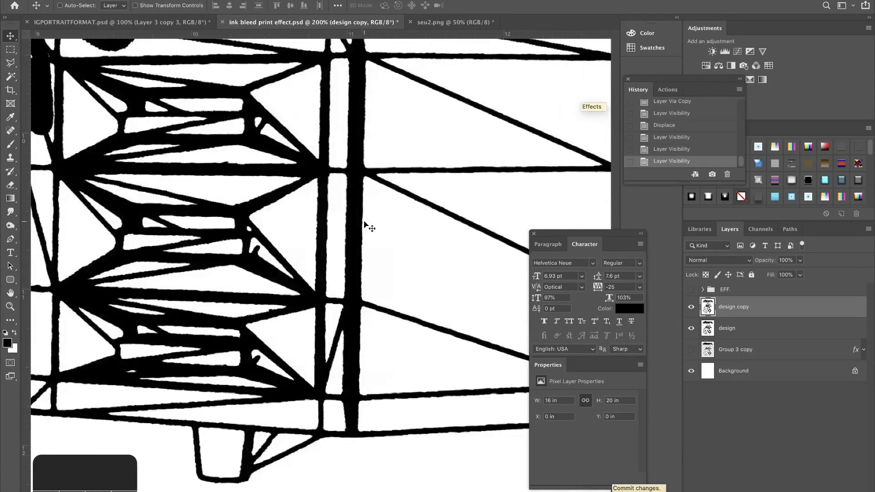
pyautogui.scroll(20, 364, 224)
pyautogui.hscroll(-4, 364, 225)
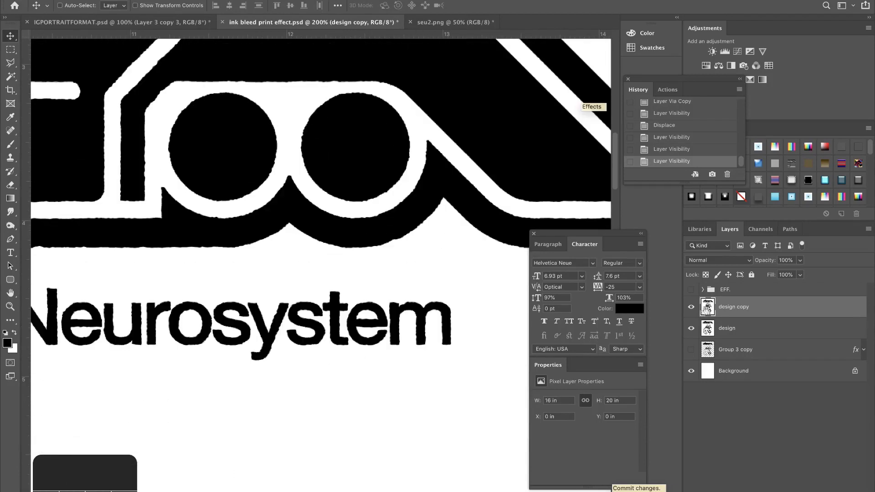
pyautogui.click(691, 307)
pyautogui.click(691, 308)
pyautogui.click(691, 308)
pyautogui.click(691, 307)
pyautogui.press('super+0')
pyautogui.press('super+minus')
pyautogui.press('super+equal')
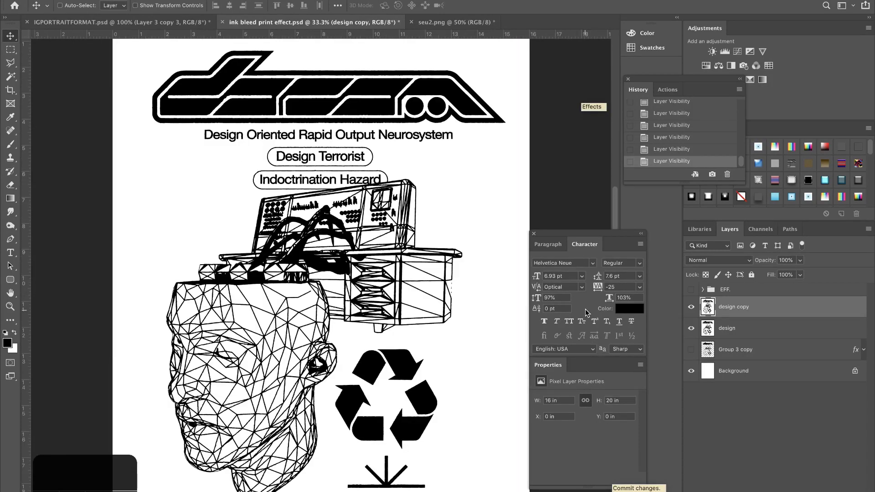
# Duplicate the displaced design copy, keeping only the new duplicate visible above the white background and hiding the other design layers
pyautogui.click(690, 329)
pyautogui.hotkey('ctrl', 'j')
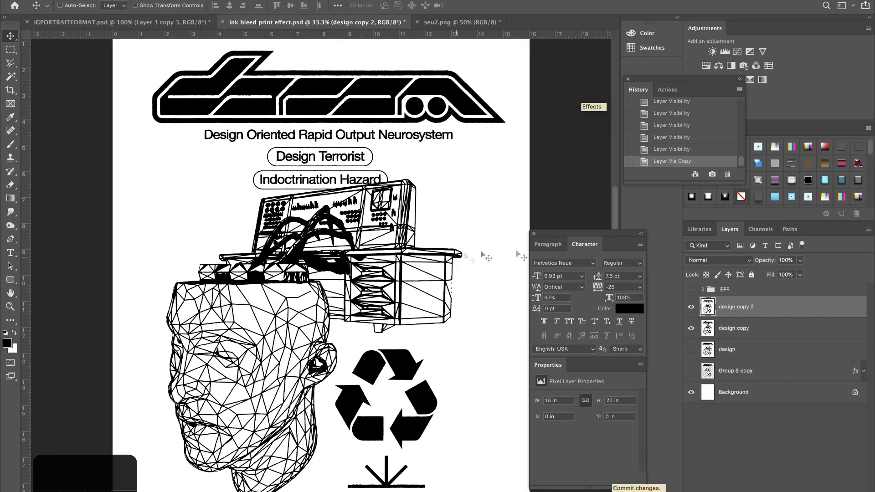
pyautogui.click(691, 328)
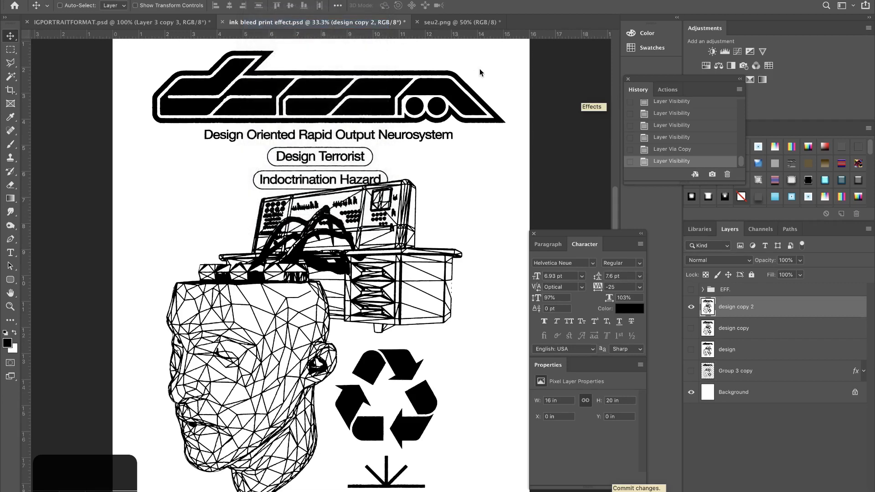
# Open the Stamp sketch filter for the new duplicate and set Light/Dark Balance to 47 and Smoothness to 4
pyautogui.hotkey('ctrl', 'alt', 'f')
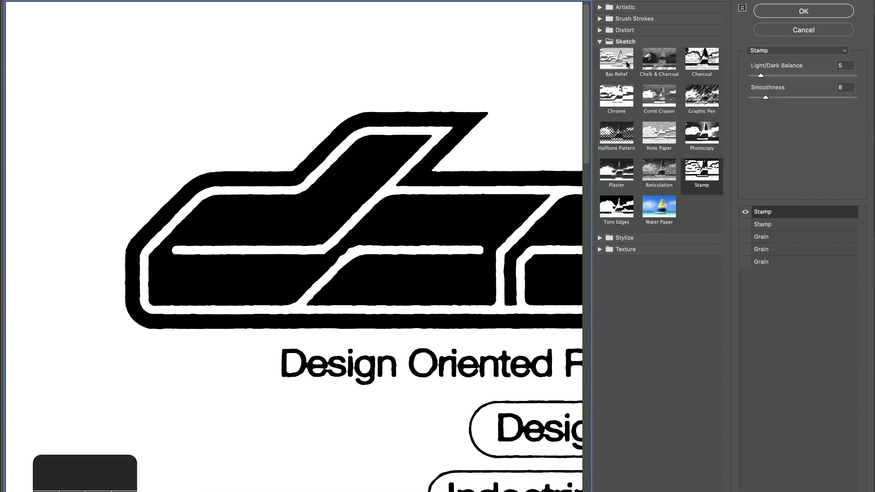
pyautogui.click(600, 42)
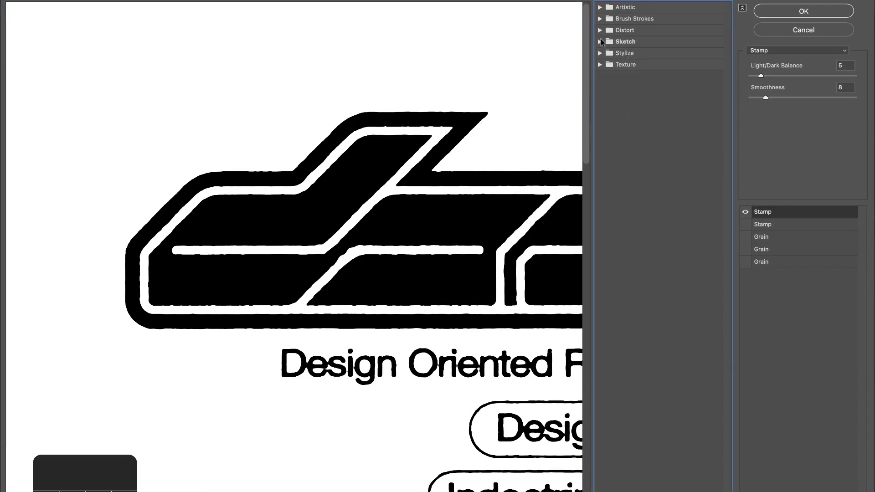
pyautogui.click(601, 42)
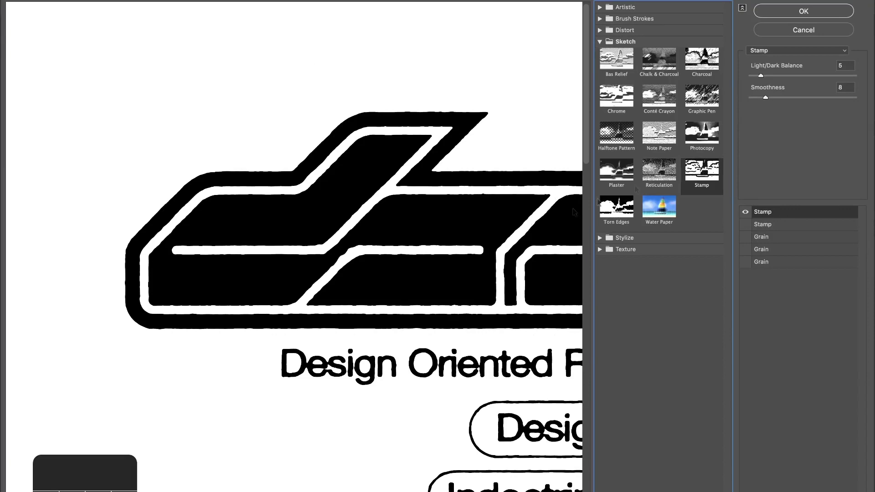
pyautogui.press('super+0')
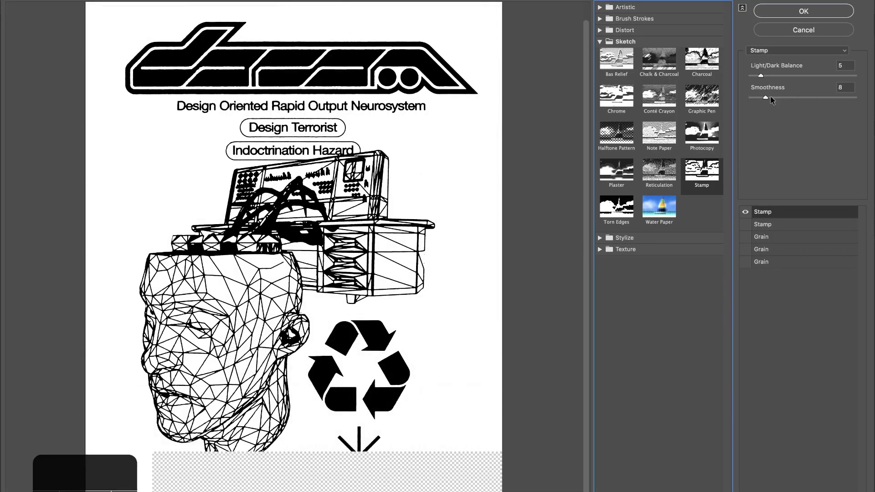
pyautogui.moveTo(760, 75); pyautogui.dragTo(837, 79)
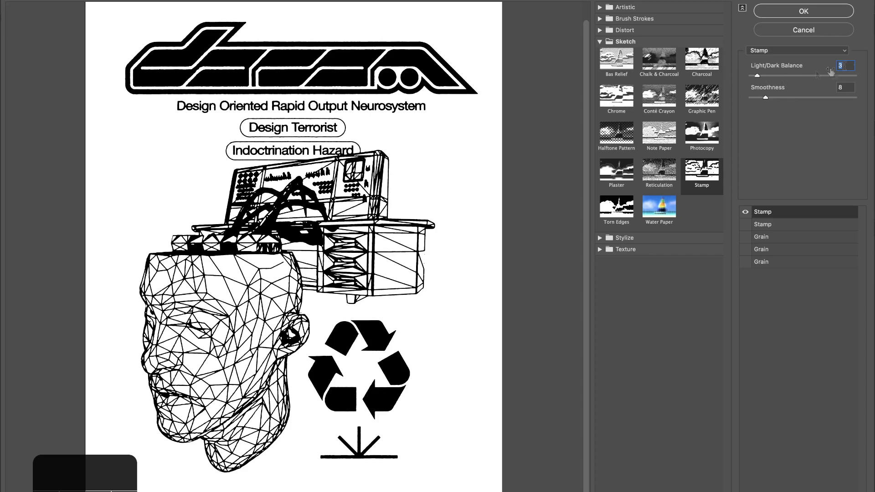
pyautogui.click(848, 75)
pyautogui.click(757, 97)
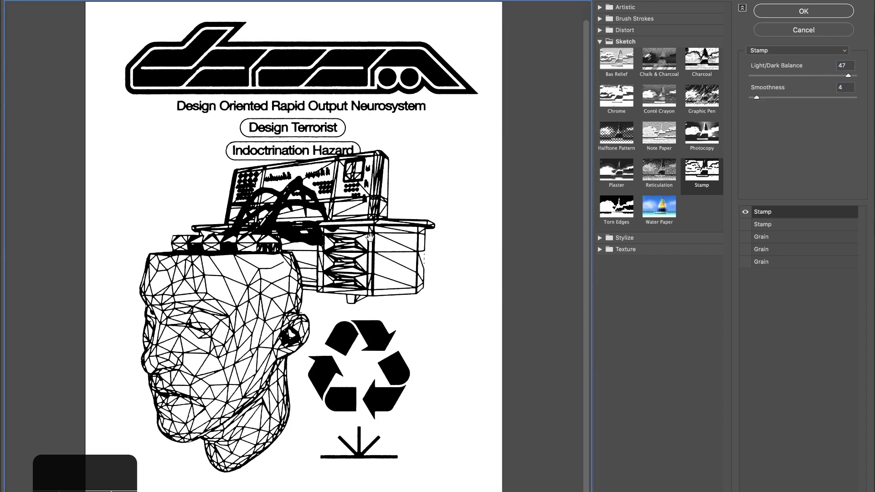
# Examine the Stamp filter preview up close along the mesh lines and the top edge of the head
pyautogui.press('super+equal')
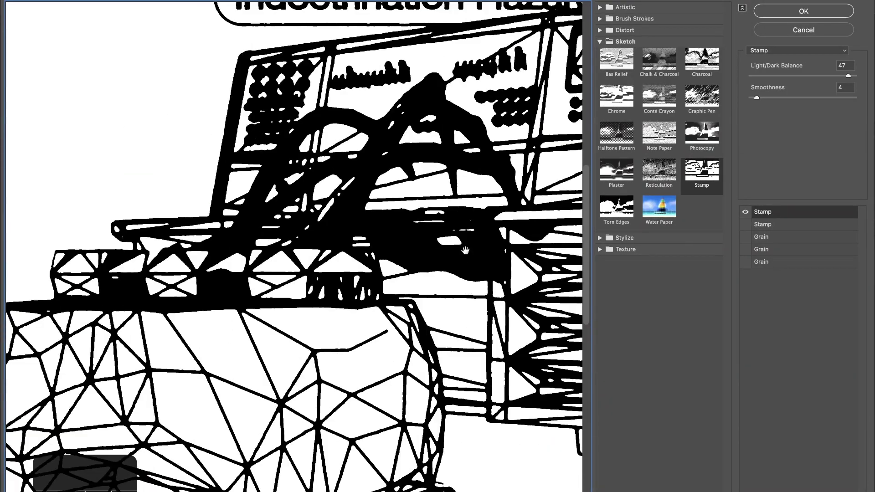
pyautogui.moveTo(465, 250); pyautogui.dragTo(569, 205)
pyautogui.moveTo(256, 282); pyautogui.dragTo(351, 242)
pyautogui.moveTo(305, 314); pyautogui.dragTo(410, 297)
pyautogui.press('super+equal')
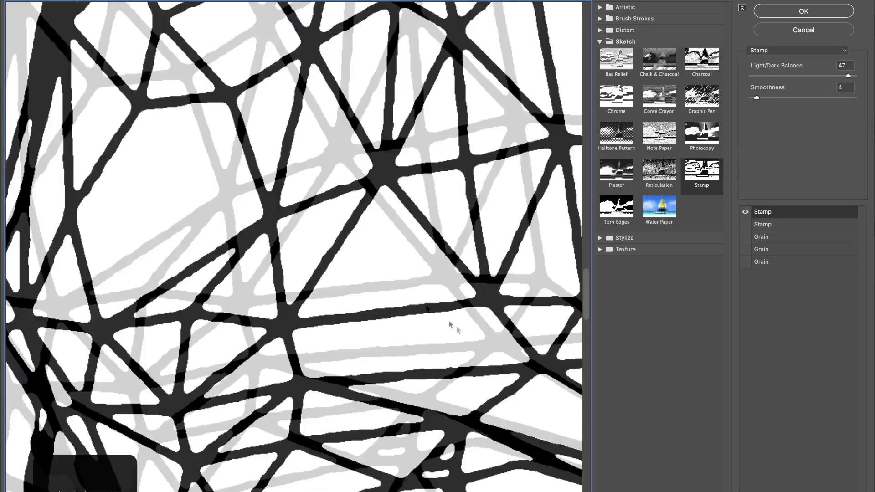
pyautogui.moveTo(307, 236); pyautogui.dragTo(383, 287)
pyautogui.moveTo(347, 213); pyautogui.dragTo(304, 285)
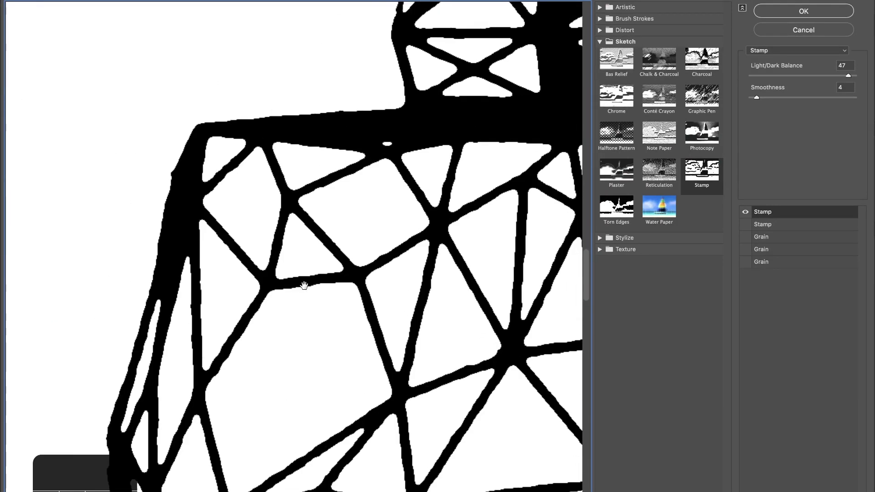
pyautogui.moveTo(400, 161); pyautogui.dragTo(323, 306)
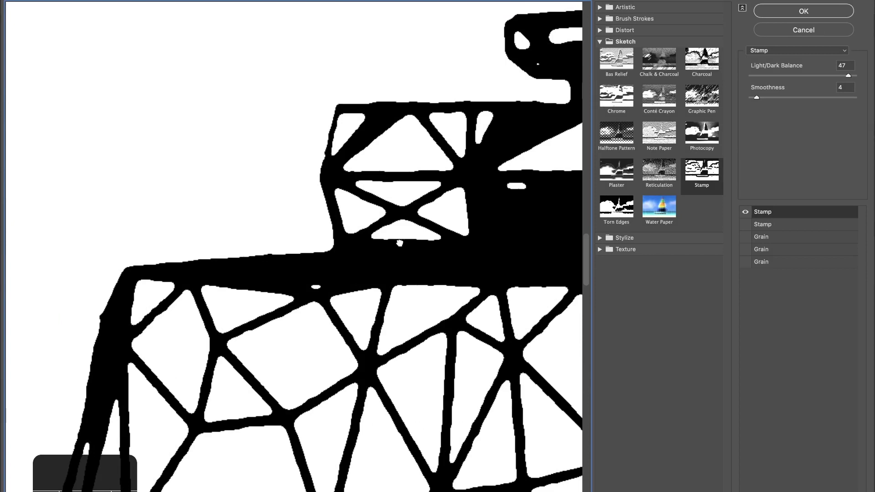
pyautogui.moveTo(430, 221); pyautogui.dragTo(275, 305)
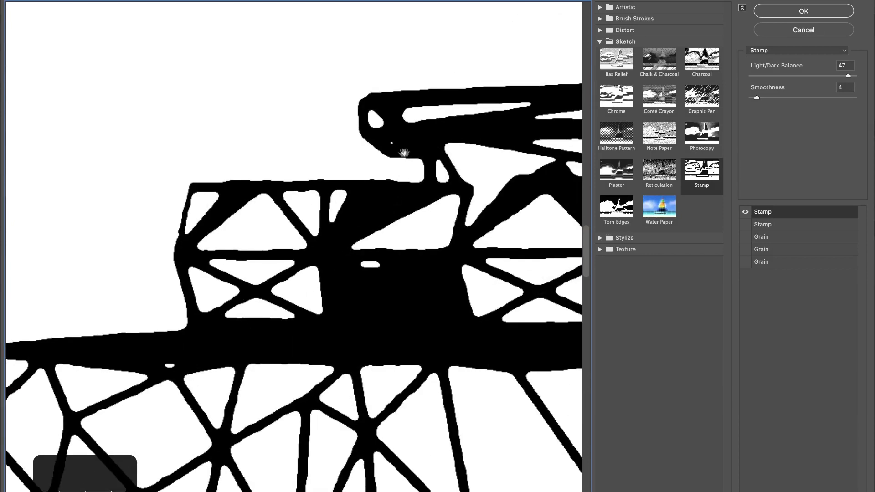
# Set the Stamp filter's Smoothness to 1 and check the line corners in the preview
pyautogui.moveTo(756, 97); pyautogui.dragTo(721, 99)
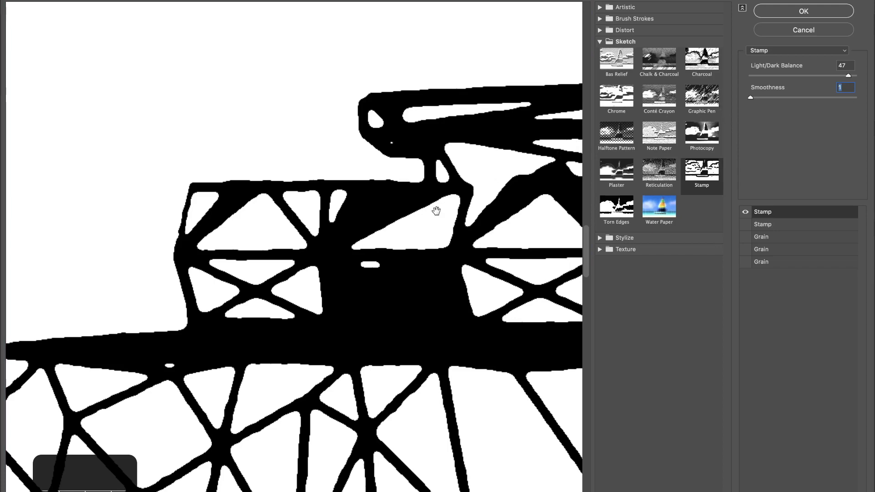
pyautogui.moveTo(434, 205); pyautogui.dragTo(418, 188)
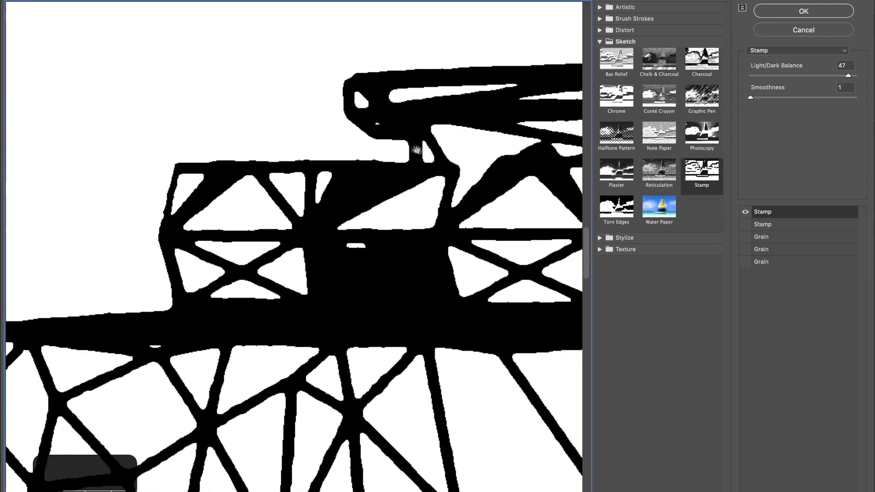
# Examine the Stamp filter preview up close on the Design Oriented tagline and the two outlined text labels
pyautogui.press('super+equal')
pyautogui.press('super+0')
pyautogui.press('super+minus')
pyautogui.press('super+equal')
pyautogui.press('super+equal')
pyautogui.press('super+equal')
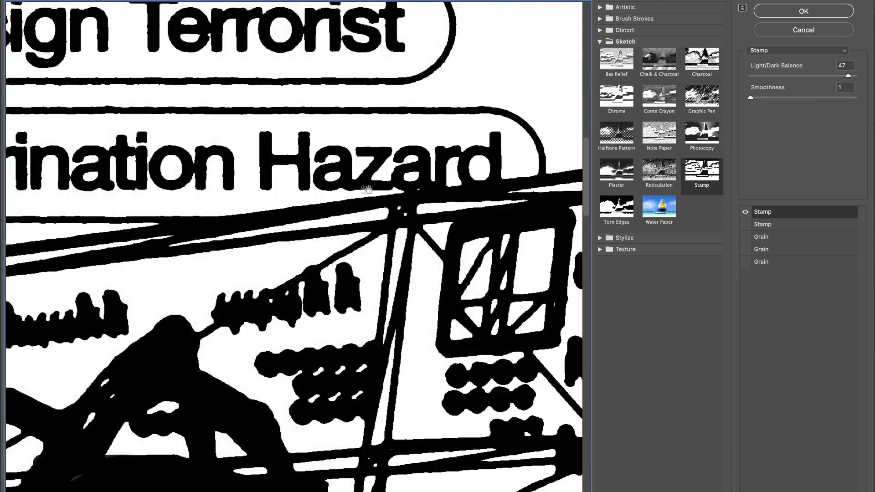
pyautogui.hscroll(-10, 375, 264)
pyautogui.scroll(5, 364, 246)
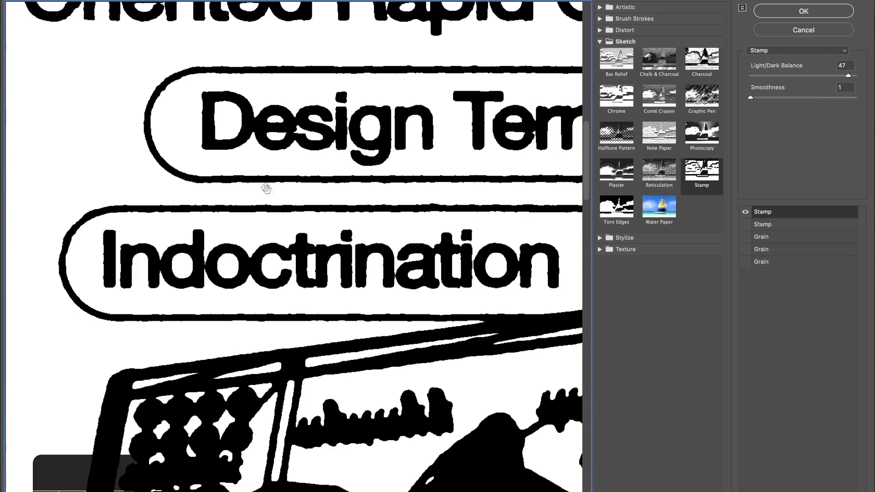
pyautogui.scroll(4, 314, 207)
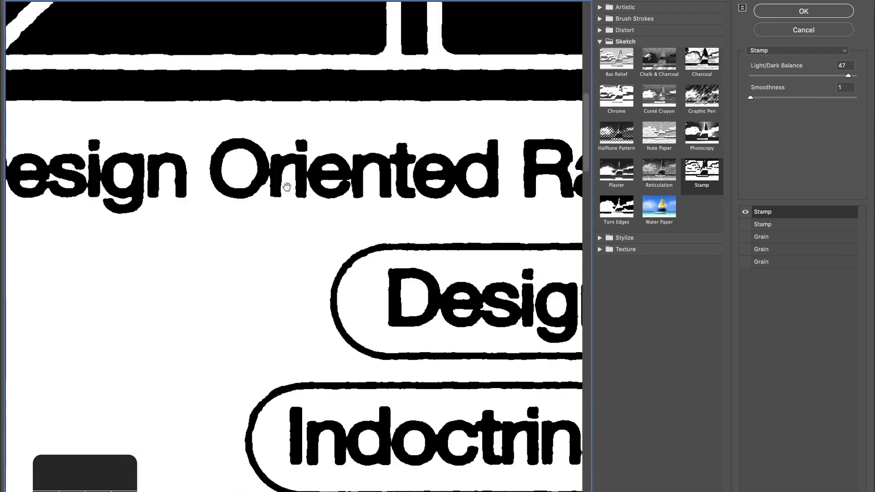
pyautogui.hscroll(-2, 306, 207)
pyautogui.press('alt')
pyautogui.click(308, 210)
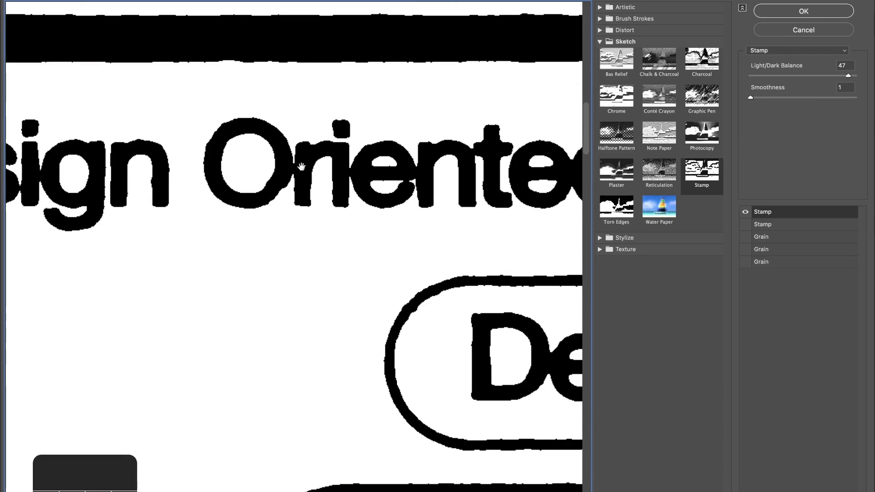
pyautogui.hscroll(5, 301, 166)
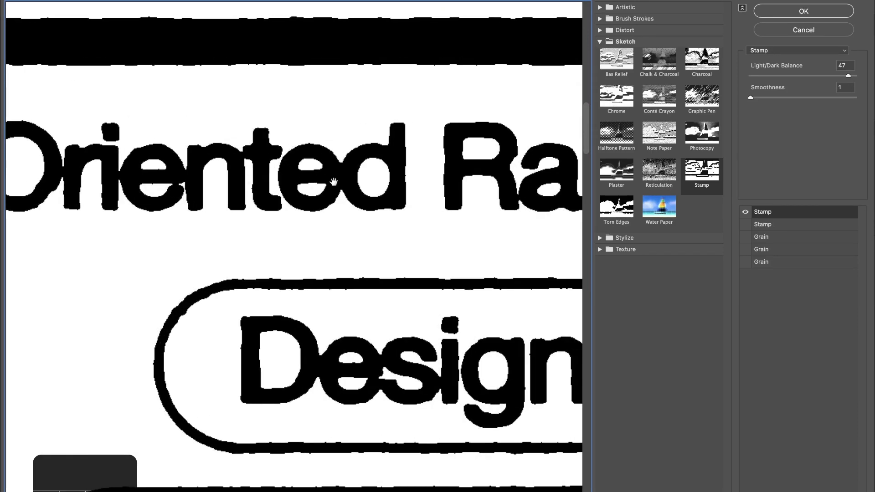
pyautogui.hscroll(-2, 273, 180)
# Set the Stamp filter's Smoothness to 12 and check the lettering and the whole poster in the preview
pyautogui.click(772, 97)
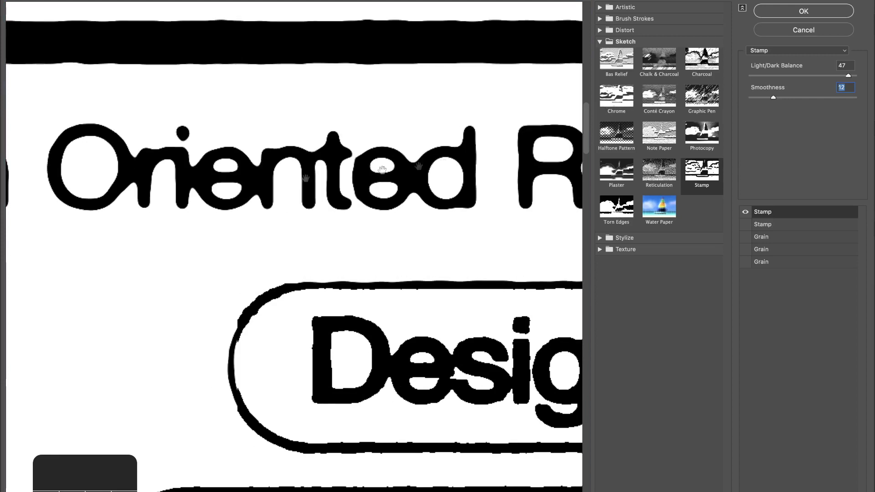
pyautogui.press('super+0')
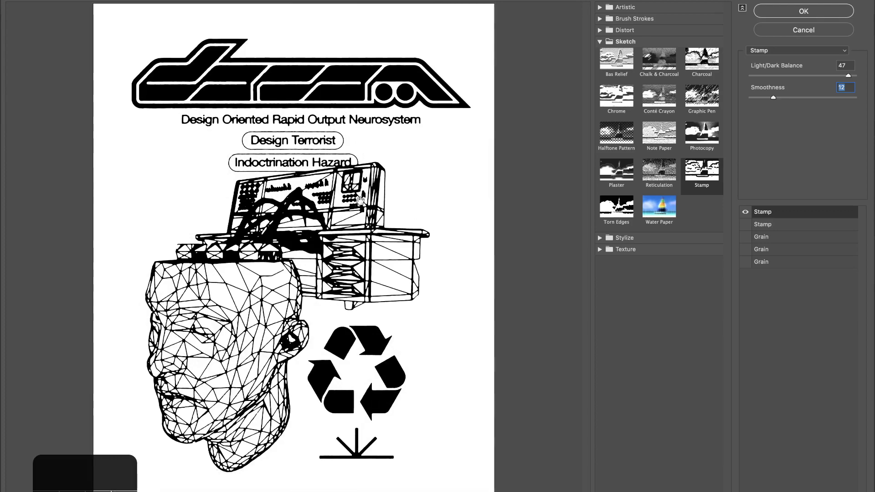
pyautogui.press('super+equal')
pyautogui.press('super+equal')
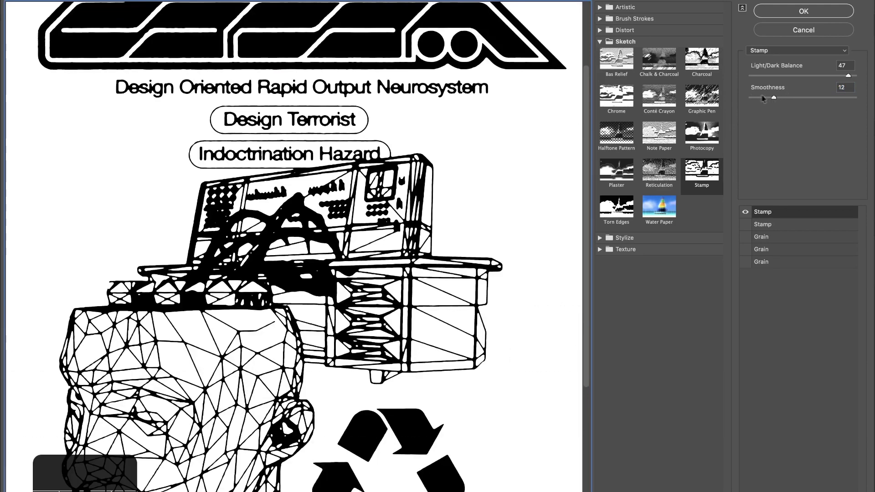
# Set the Stamp filter's Smoothness to 7, check the logo and artwork in the preview, and apply the filter
pyautogui.moveTo(763, 99); pyautogui.dragTo(763, 99)
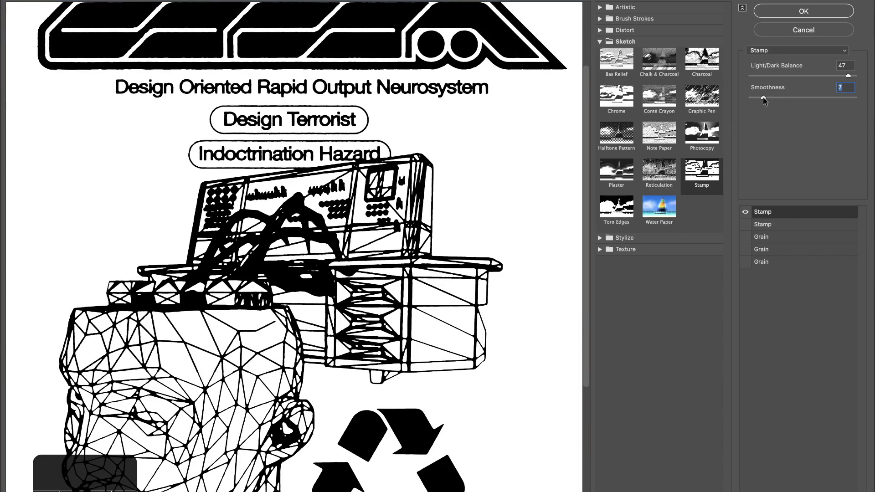
pyautogui.moveTo(393, 209); pyautogui.dragTo(372, 249)
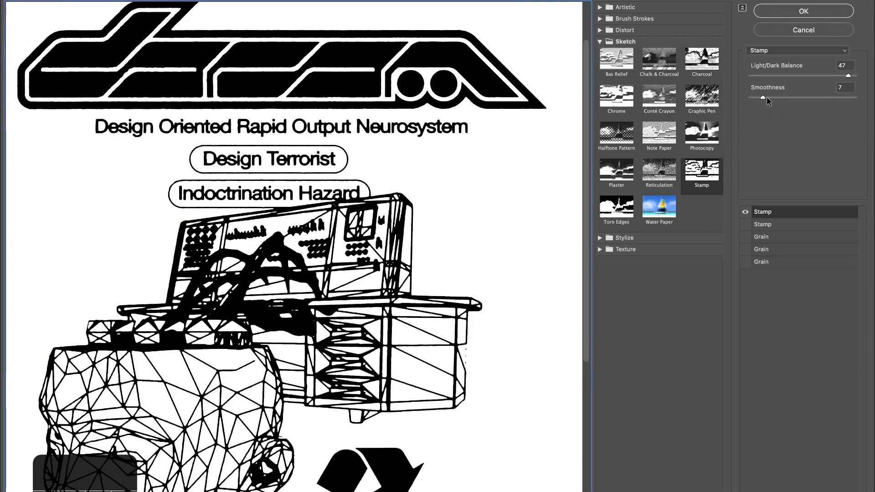
pyautogui.moveTo(394, 375); pyautogui.dragTo(442, 193)
pyautogui.click(815, 16)
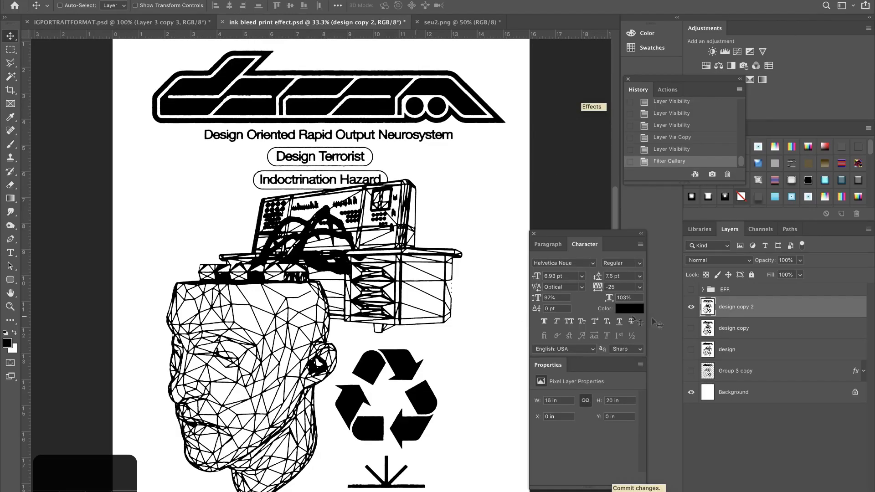
# Inspect the stamped design in the document, from the logo and tagline down to the head and recycling symbol
pyautogui.press('super+equal')
pyautogui.press('super+equal')
pyautogui.press('super+equal')
pyautogui.press('super+0')
pyautogui.press('super+minus')
pyautogui.scroll(2, 298, 188)
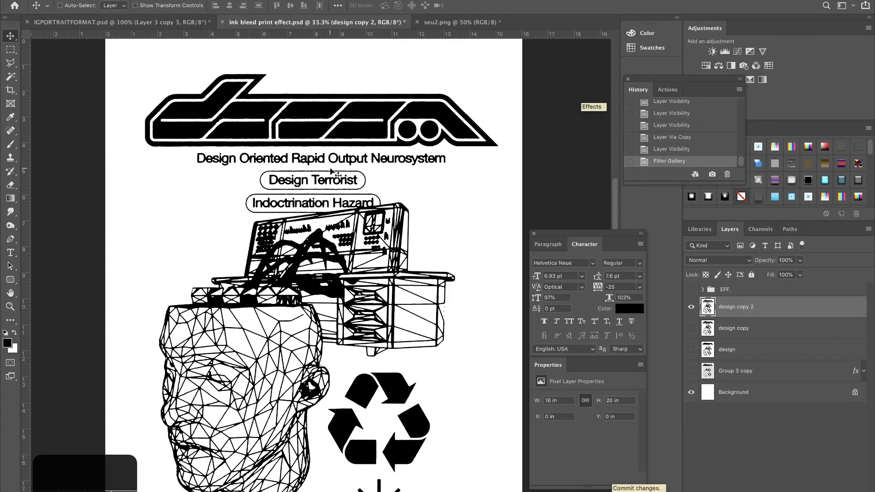
pyautogui.scroll(-5, 337, 174)
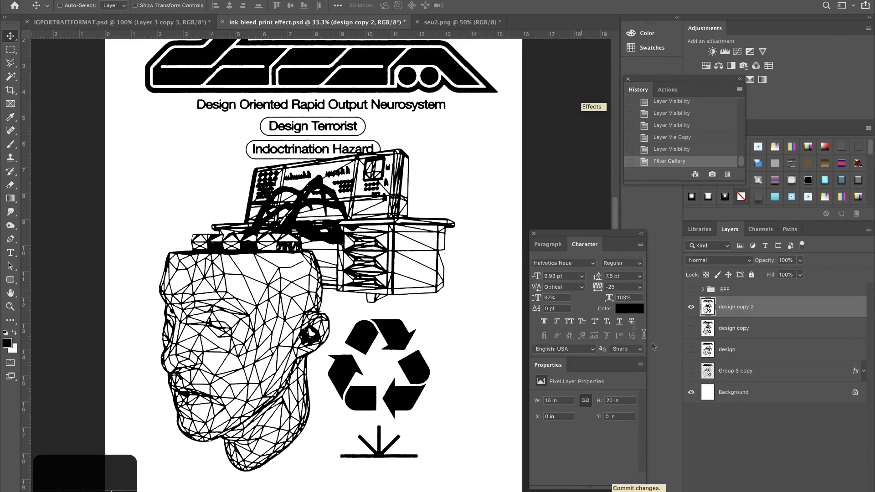
# Compare the stamped "design copy 2" layer with the original "Group 3 copy" by toggling their visibility, leaving only the stamped version shown
pyautogui.click(691, 371)
pyautogui.press('super+equal')
pyautogui.press('super+equal')
pyautogui.click(691, 307)
pyautogui.click(691, 307)
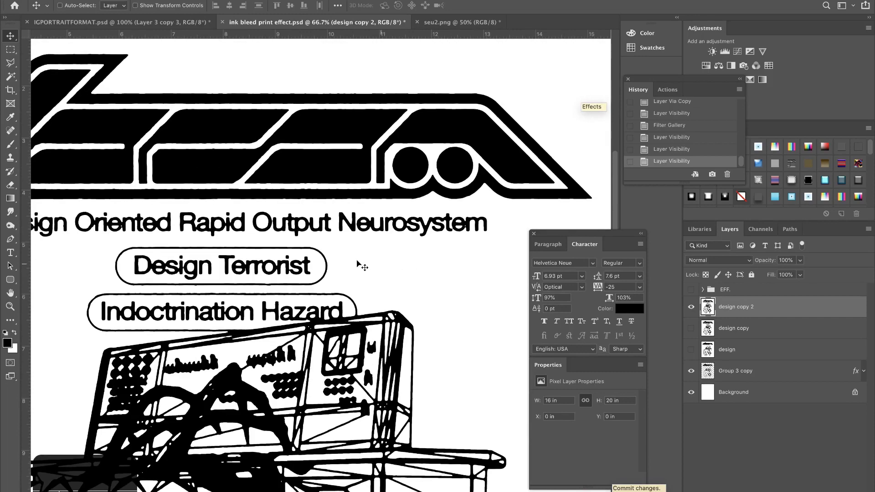
pyautogui.press('super+equal')
pyautogui.rightClick(357, 253)
pyautogui.click(372, 263)
pyautogui.click(691, 308)
pyautogui.click(690, 308)
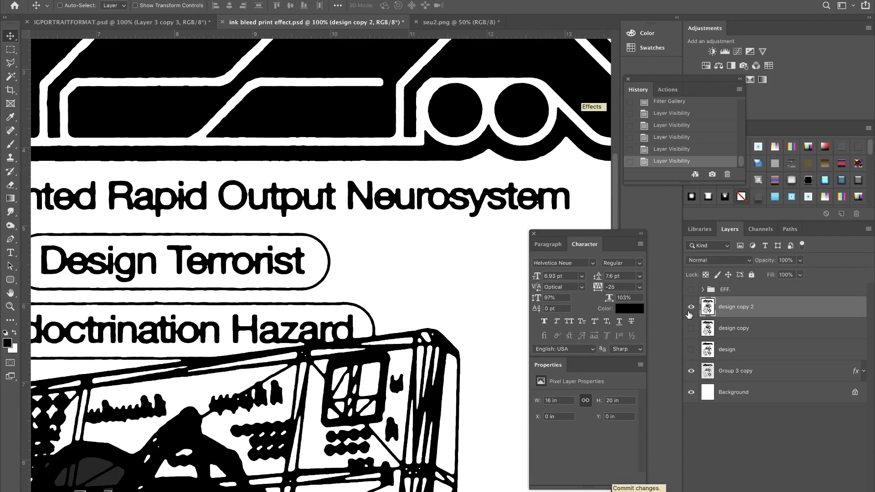
pyautogui.press('super+0')
pyautogui.press('super+minus')
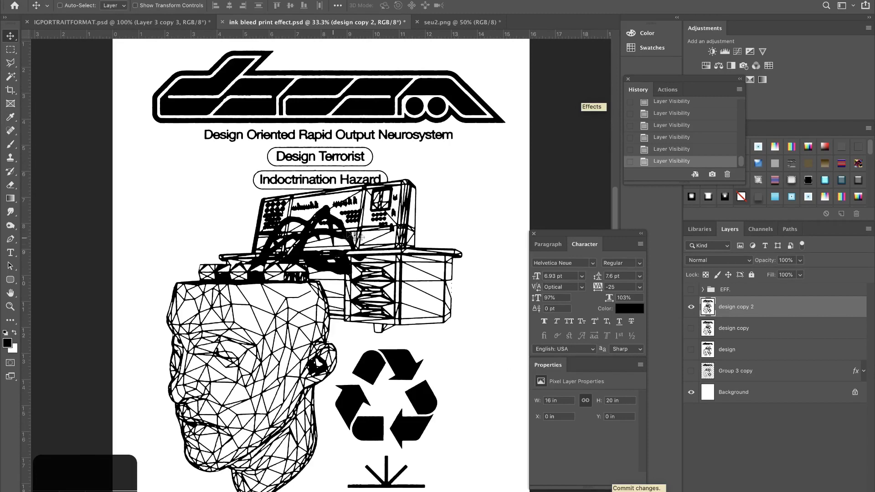
# Switch to Chrome and view the Iconoclast Book Club reference poster enlarged on the designer's personal work page
pyautogui.press('super+Tab')
pyautogui.scroll(-1, 398, 349)
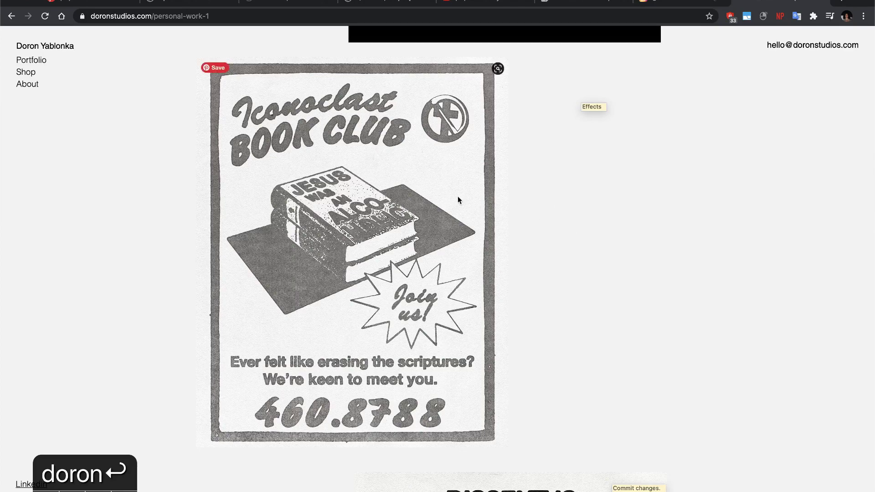
pyautogui.scroll(2, 397, 163)
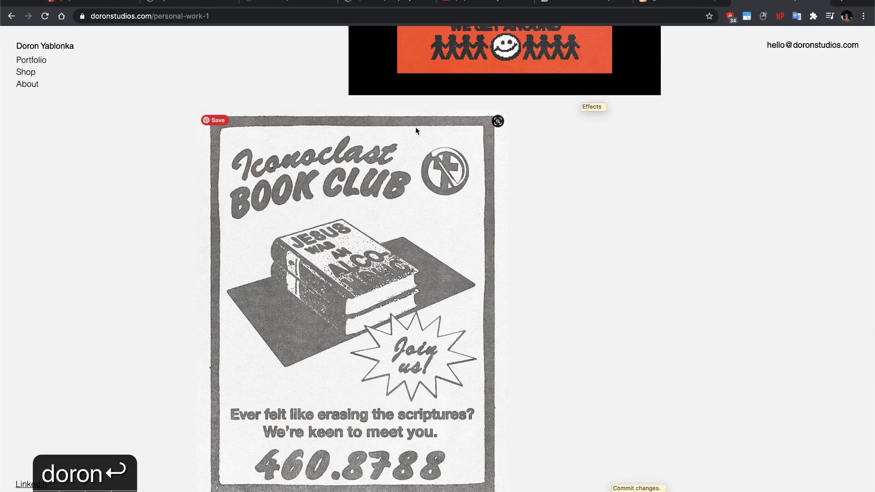
pyautogui.scroll(3, 392, 221)
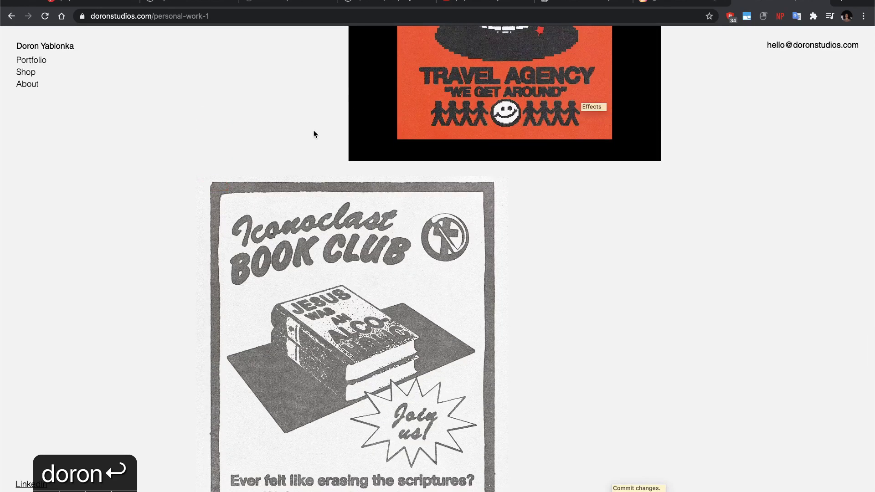
pyautogui.press('super+equal')
pyautogui.press('super+equal')
pyautogui.press('super+equal')
pyautogui.press('super+equal')
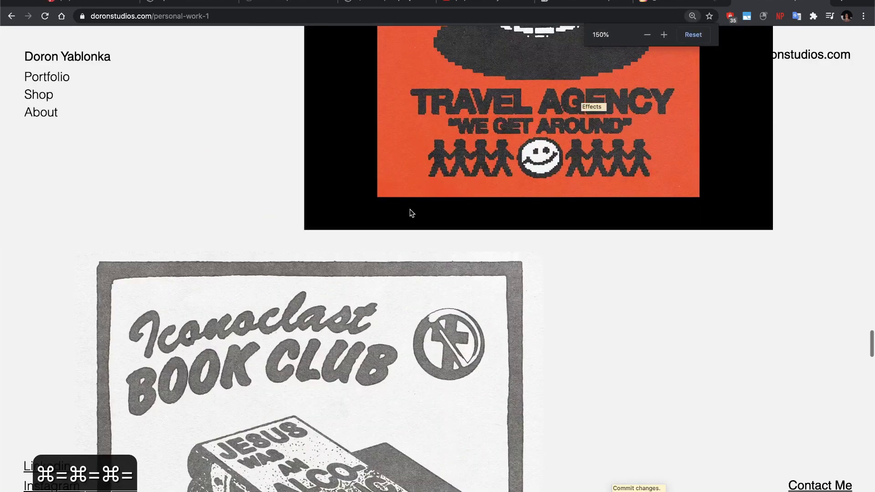
# Examine the ink texture and edges of the Iconoclast Book Club poster and the orange Travel Agency poster
pyautogui.scroll(-5, 337, 263)
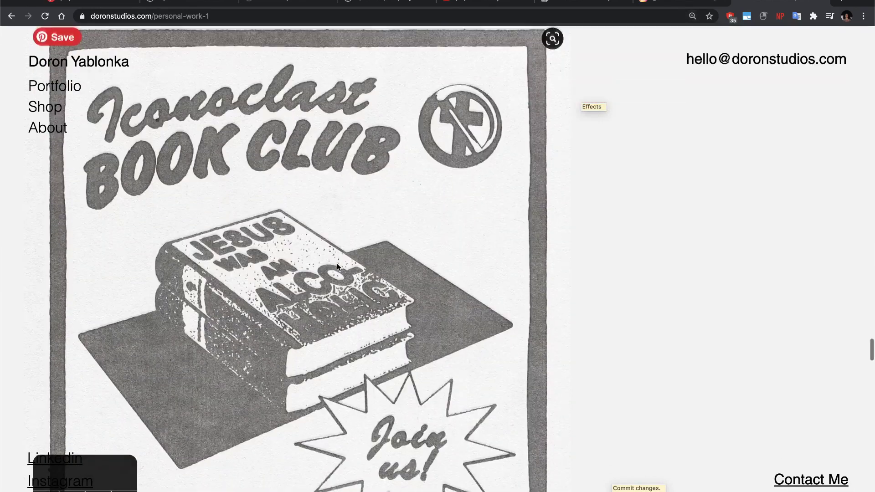
pyautogui.scroll(6, 337, 264)
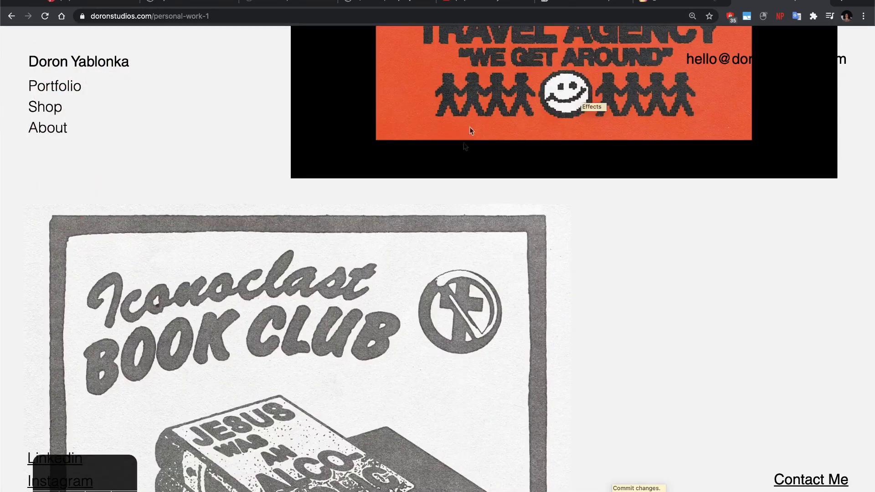
pyautogui.scroll(3, 376, 305)
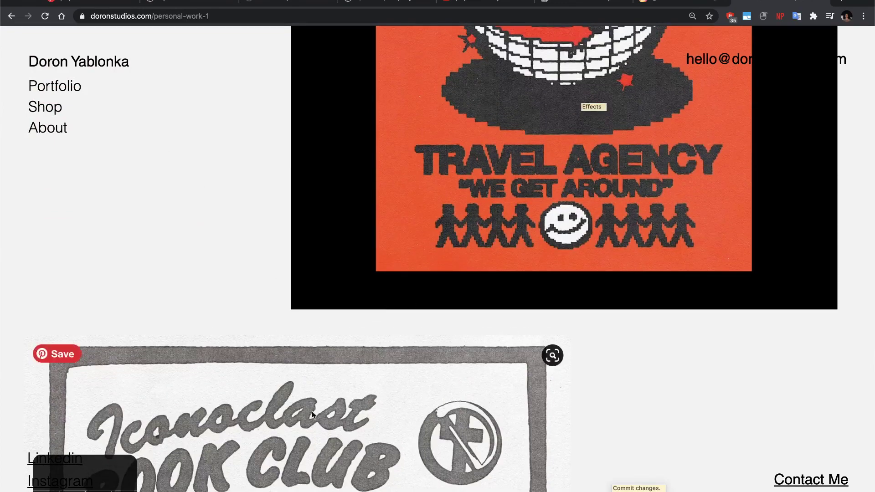
pyautogui.scroll(-3, 311, 410)
pyautogui.scroll(-3, 299, 303)
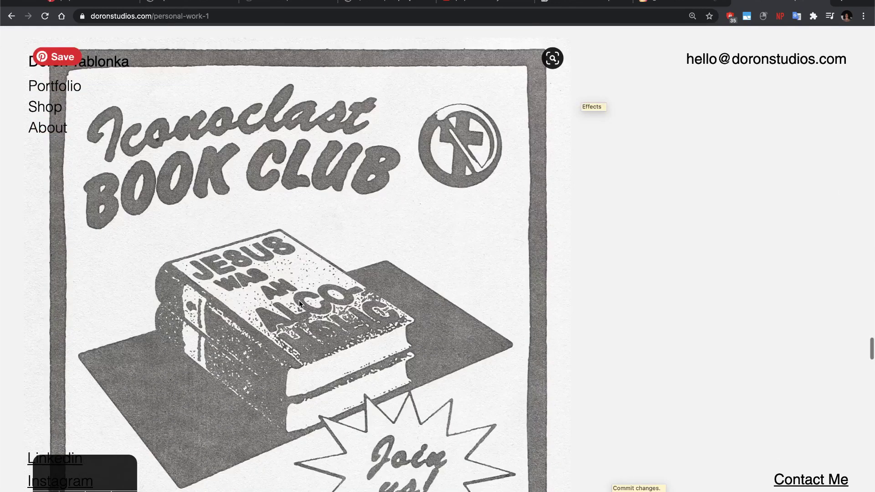
pyautogui.scroll(-2, 299, 303)
pyautogui.scroll(3, 299, 303)
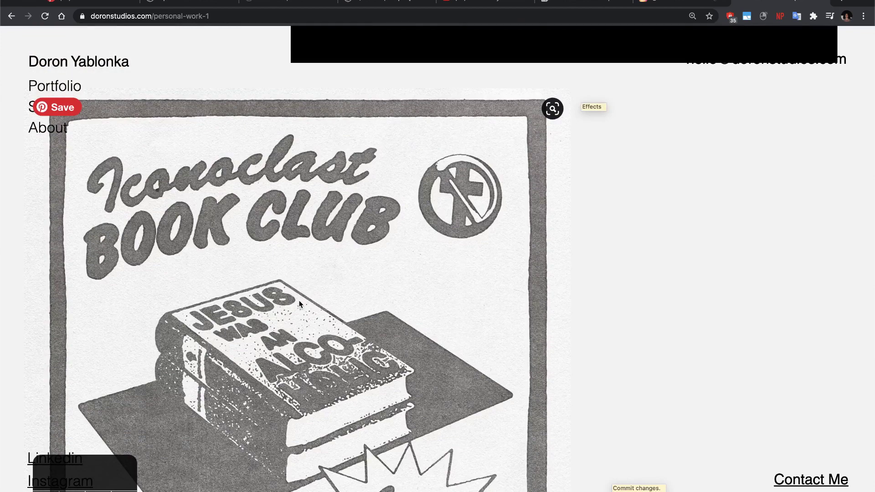
pyautogui.scroll(2, 299, 300)
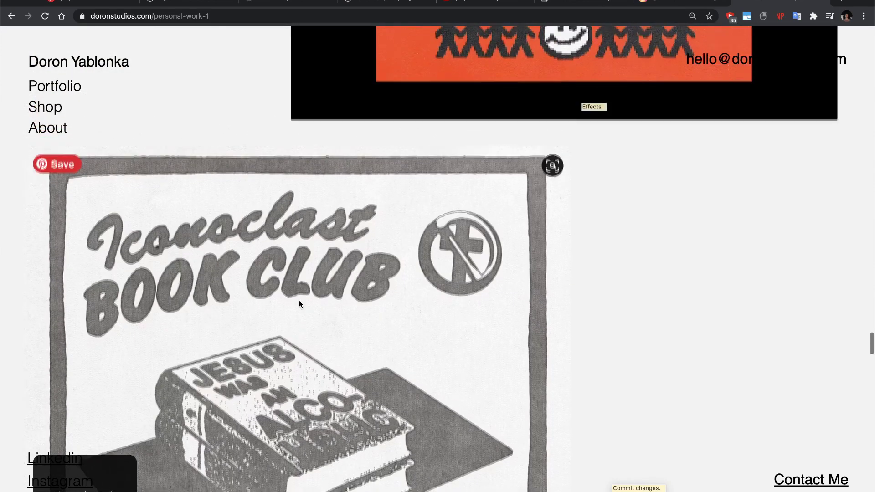
# Enlarge the page to 300%, examine the Book Club poster's border and lettering edges, and restore the default zoom
pyautogui.press('super+equal')
pyautogui.press('super+equal')
pyautogui.press('super+equal')
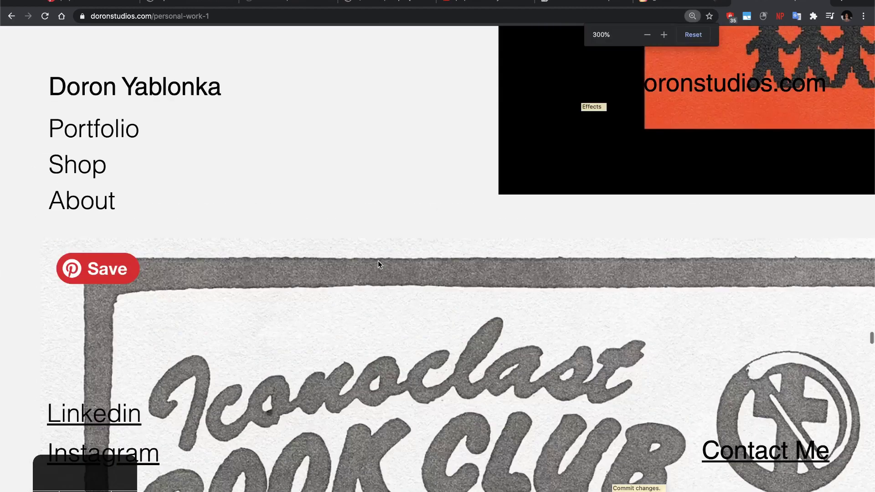
pyautogui.scroll(-3, 314, 263)
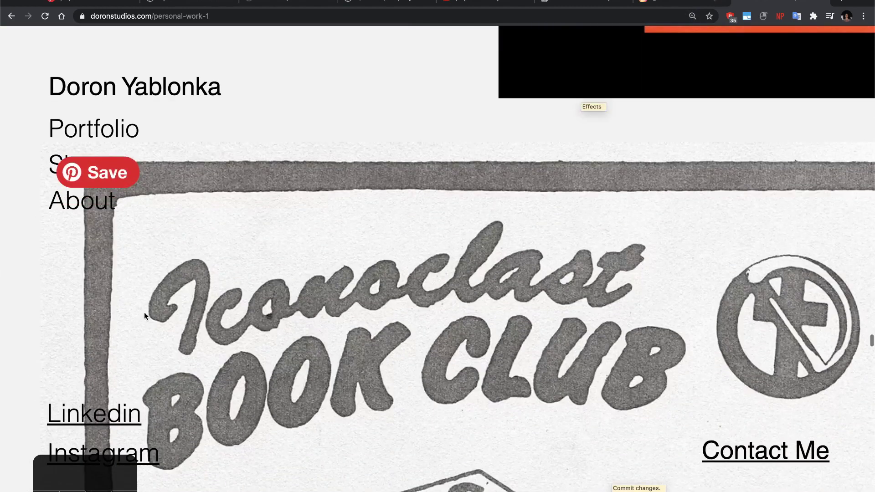
pyautogui.scroll(-5, 95, 371)
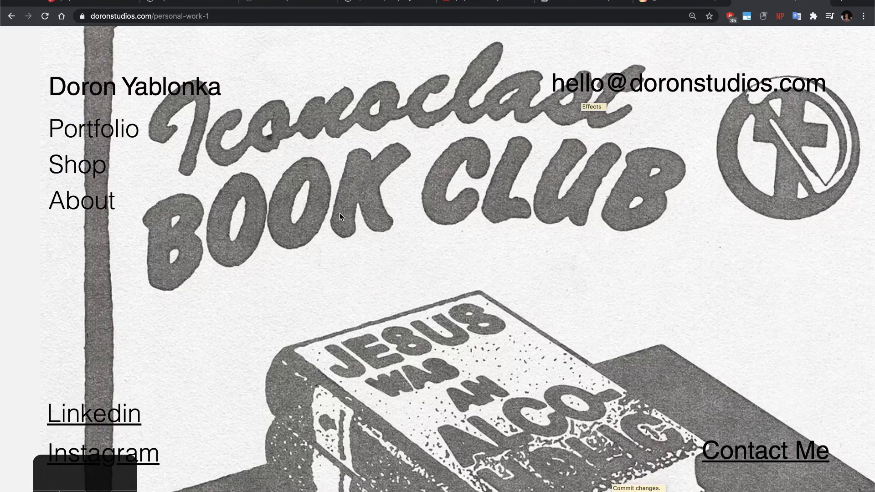
pyautogui.press('super+0')
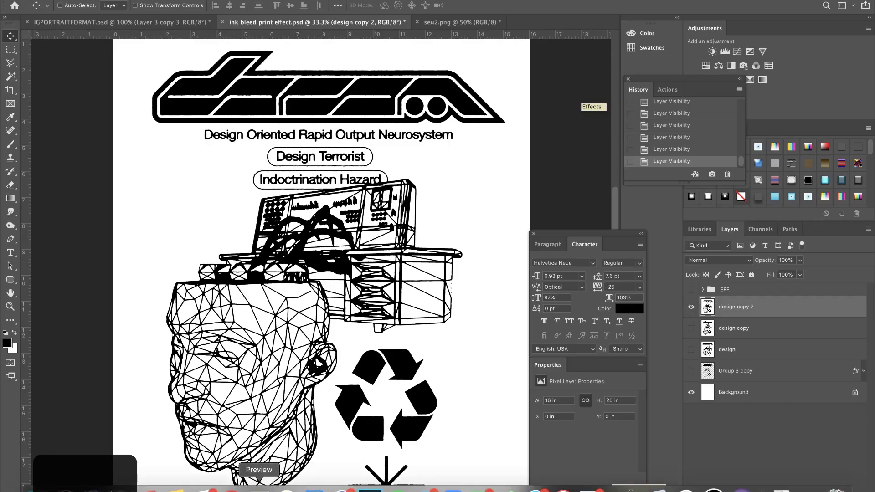
# Switch back to Chrome and search Google for "indieground photocopy texture" in a new tab
pyautogui.click(231, 489)
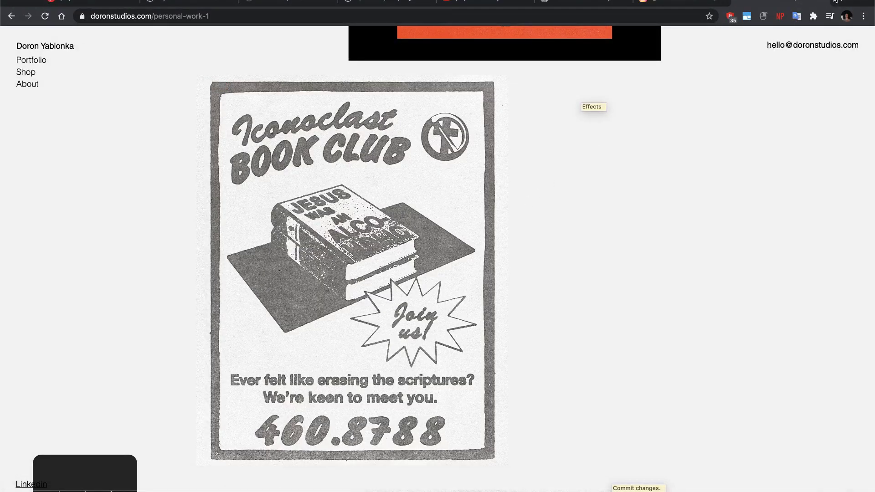
pyautogui.press('super+t')
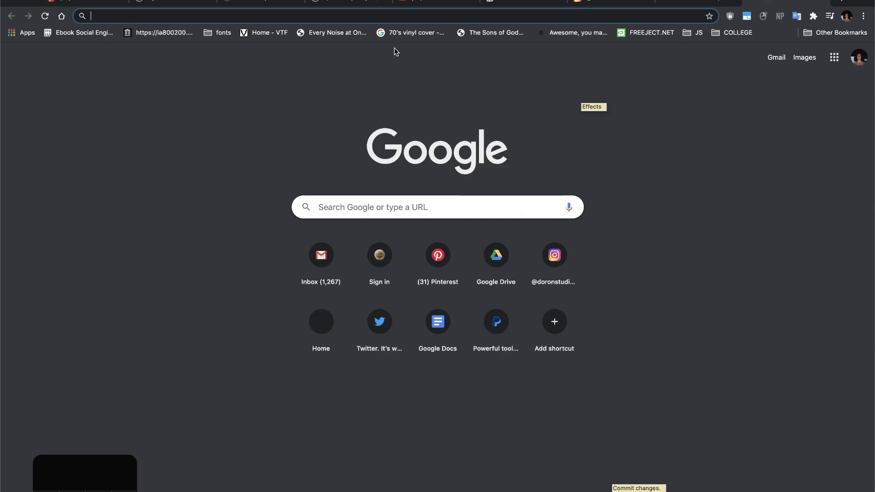
pyautogui.write('indieground pgot')
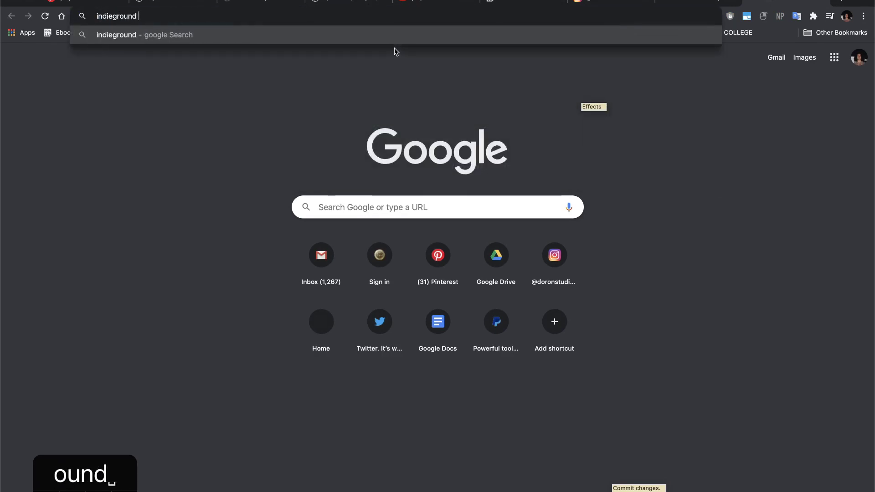
pyautogui.press('BackSpace')
pyautogui.press('BackSpace')
pyautogui.press('BackSpace')
pyautogui.write('hotoco')
pyautogui.press('BackSpace')
pyautogui.write('co')
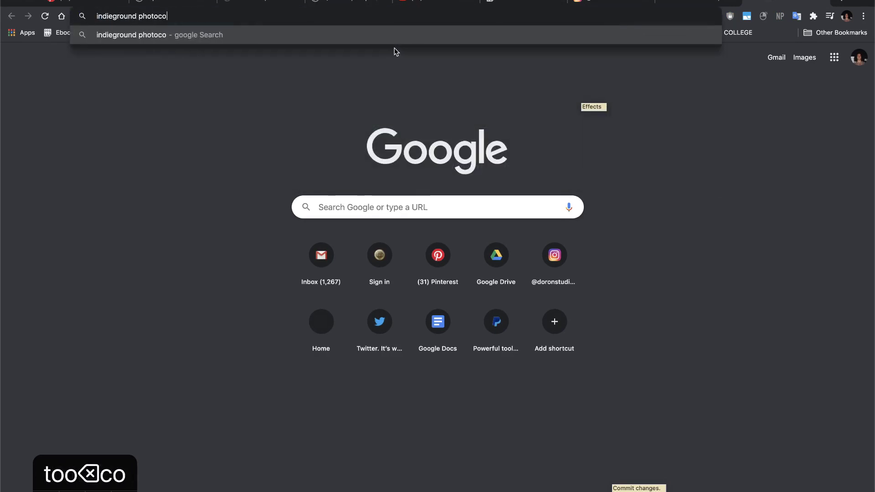
pyautogui.write('py texture')
pyautogui.press('Return')
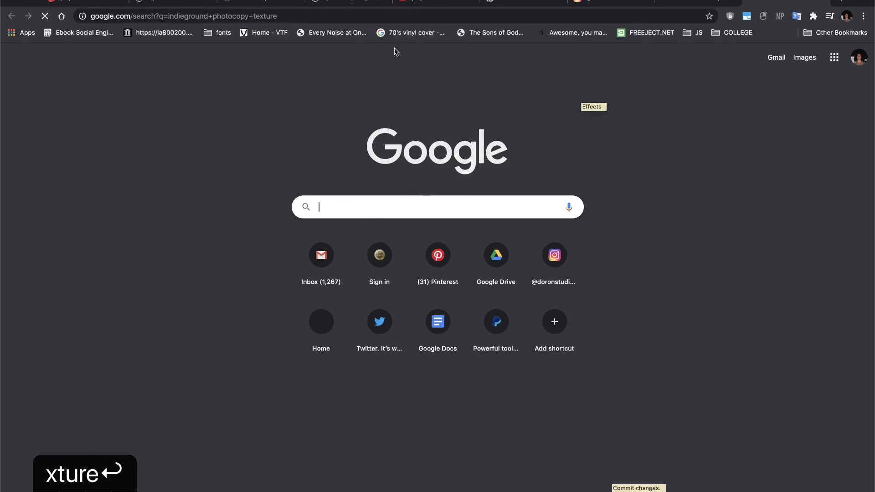
# Open the texturefabrik.com "11 Photocopy Textures vol.3" page in a new tab and browse its texture previews
pyautogui.click(840, 4)
pyautogui.write('fab')
pyautogui.press('BackSpace')
pyautogui.press('BackSpace')
pyautogui.press('BackSpace')
pyautogui.write('texturefabrik.com/2014/07/14/11-photocopy-textures-vol-3/')
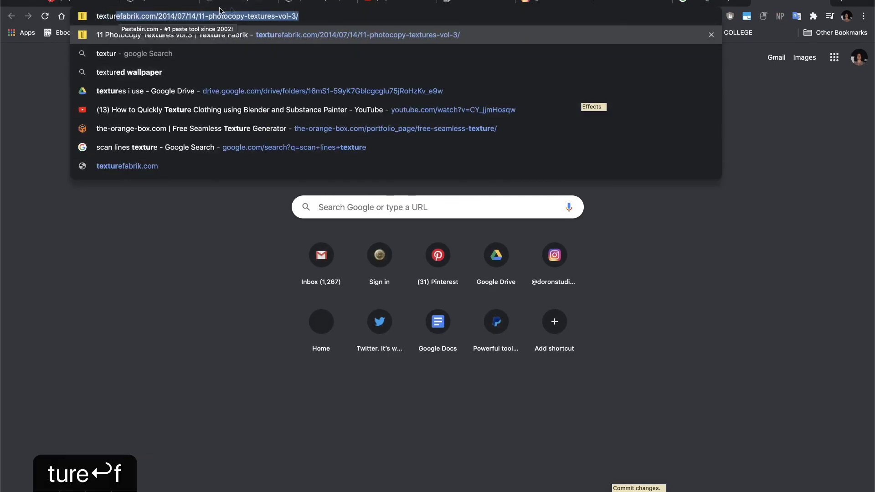
pyautogui.press('Return')
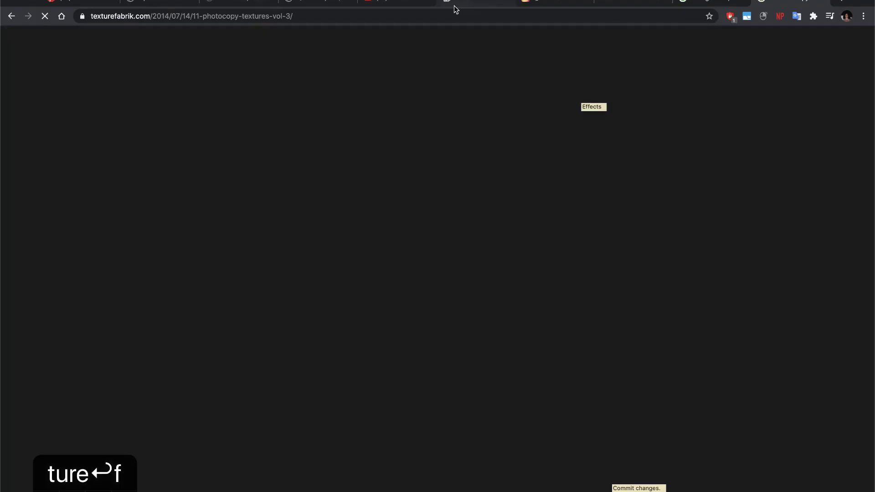
pyautogui.scroll(-10, 356, 274)
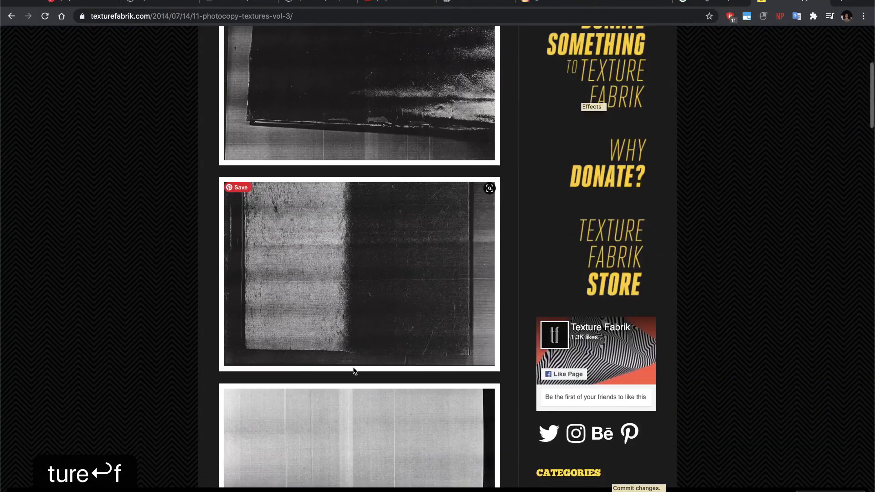
pyautogui.scroll(-8, 439, 219)
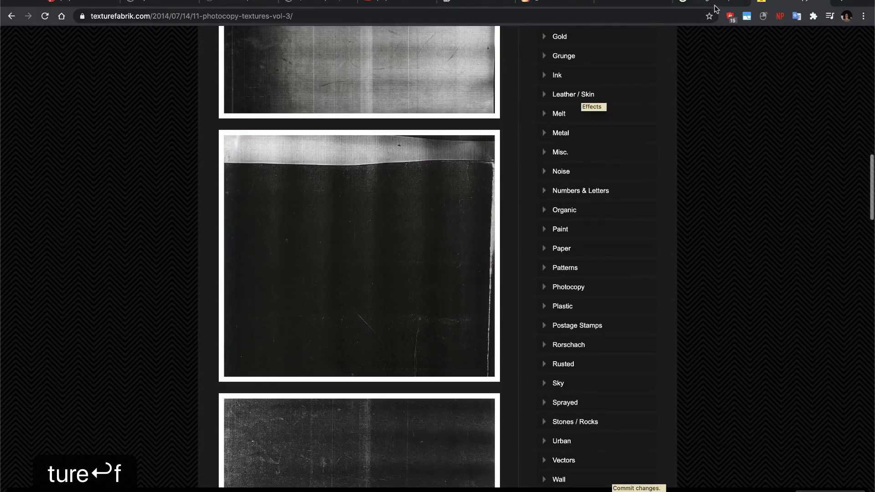
# Open Indieground's Photocopy Noise Textures search result, and view Texture Fabrik's vol. 3 photocopy textures 06 and 10 at full size
pyautogui.click(712, 4)
pyautogui.click(181, 136)
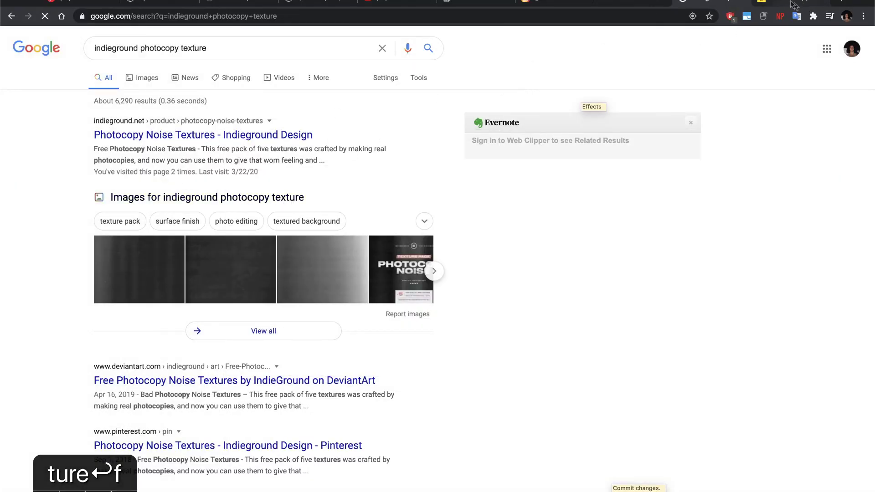
pyautogui.click(797, 7)
pyautogui.scroll(-10, 377, 230)
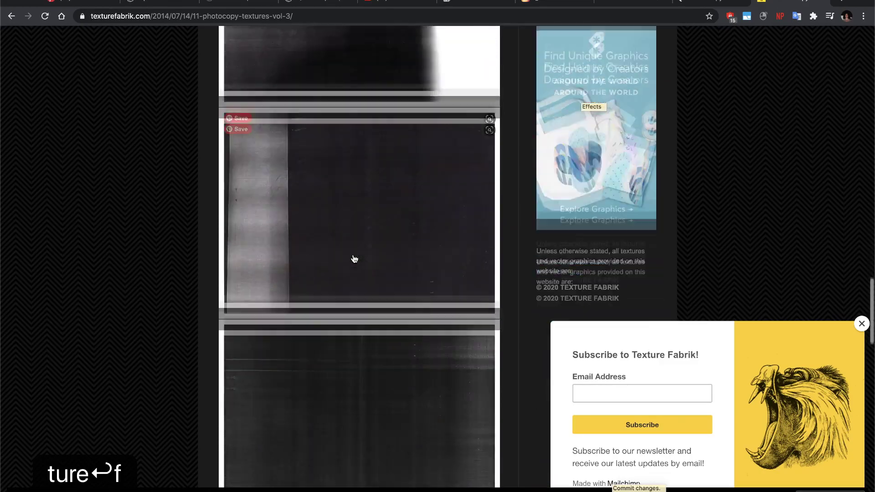
pyautogui.click(400, 230)
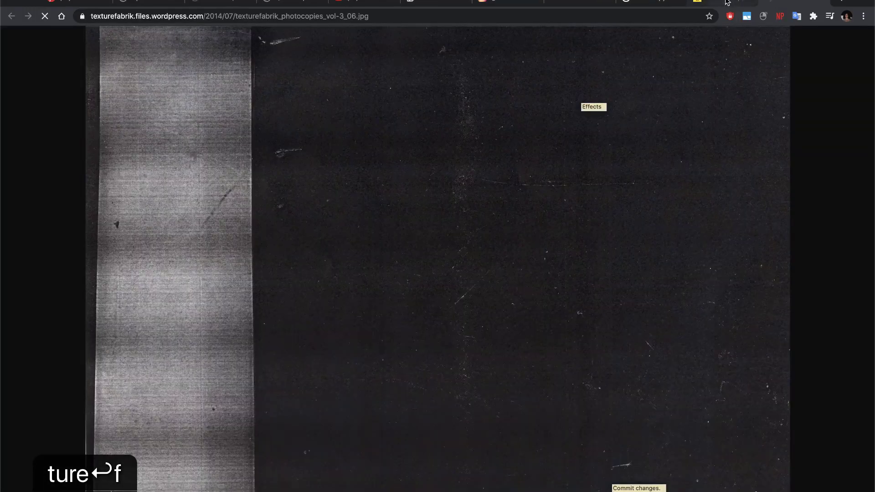
pyautogui.click(728, 2)
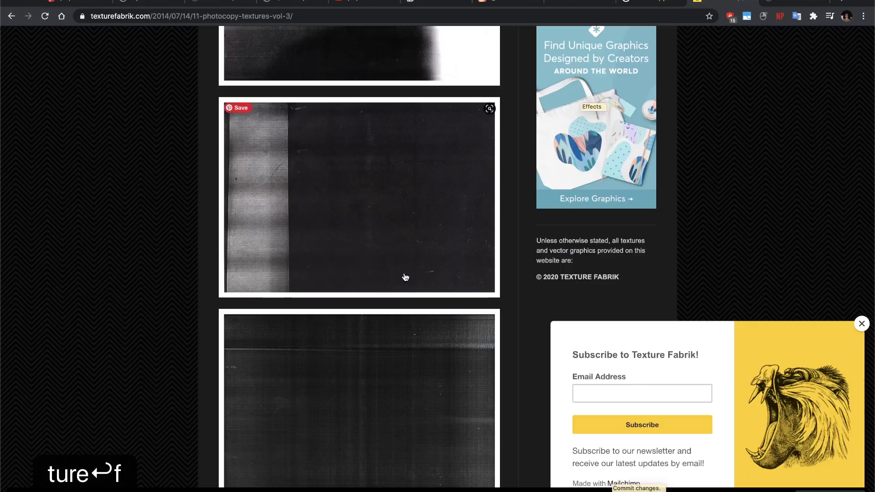
pyautogui.scroll(-9, 410, 237)
pyautogui.scroll(4, 416, 230)
pyautogui.scroll(2, 416, 230)
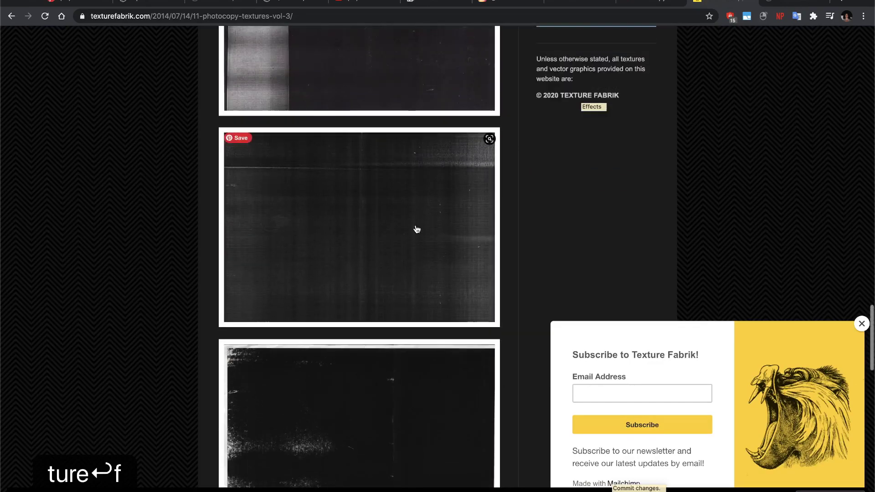
pyautogui.click(440, 227)
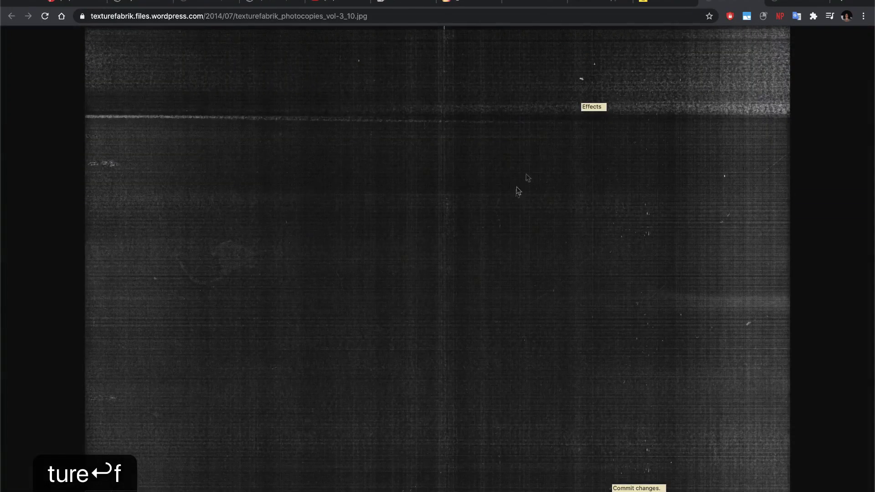
# On Indieground's Photocopy Noise Textures page, preview the second through fifth textures of the free pack
pyautogui.click(656, 3)
pyautogui.click(602, 5)
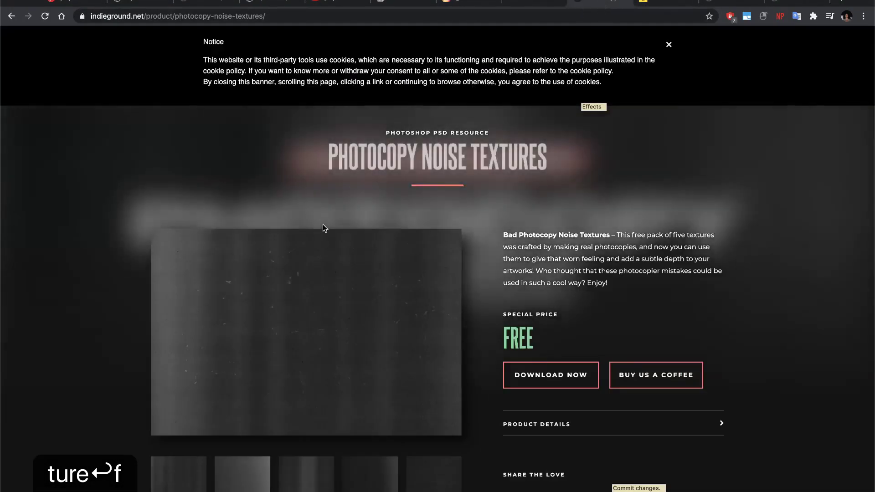
pyautogui.scroll(-4, 323, 224)
pyautogui.scroll(2, 361, 253)
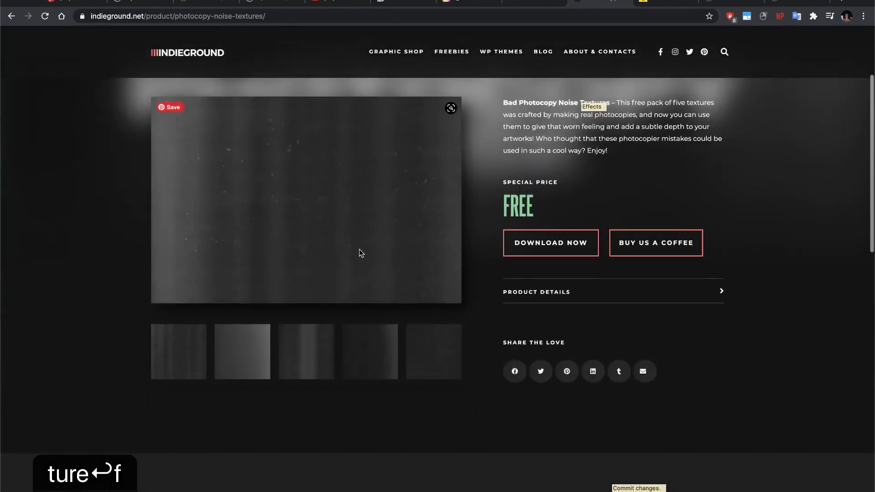
pyautogui.click(230, 400)
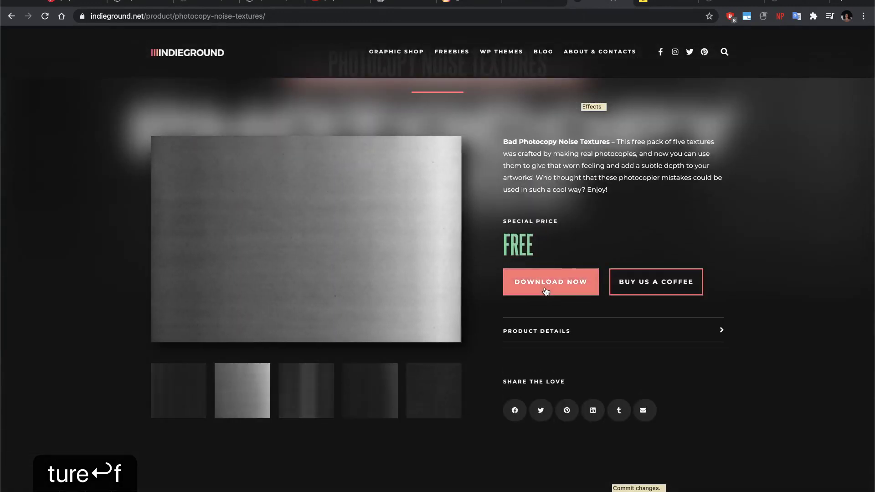
pyautogui.click(331, 383)
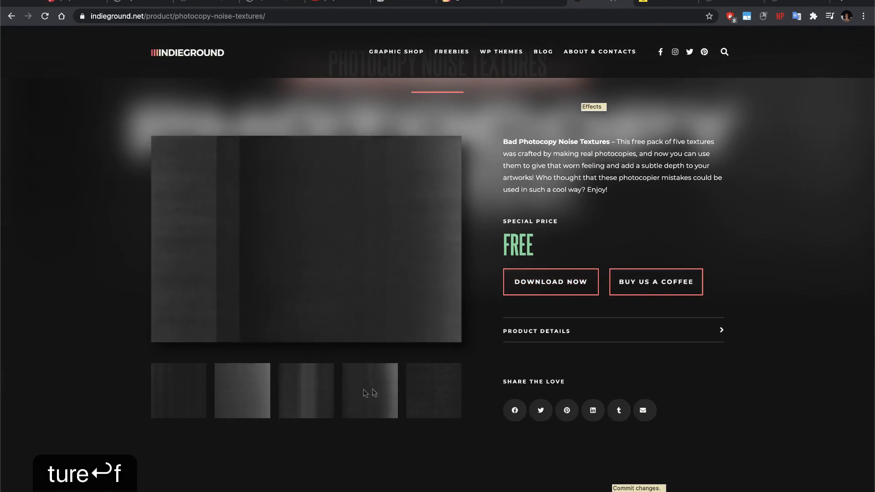
pyautogui.click(372, 396)
pyautogui.click(416, 391)
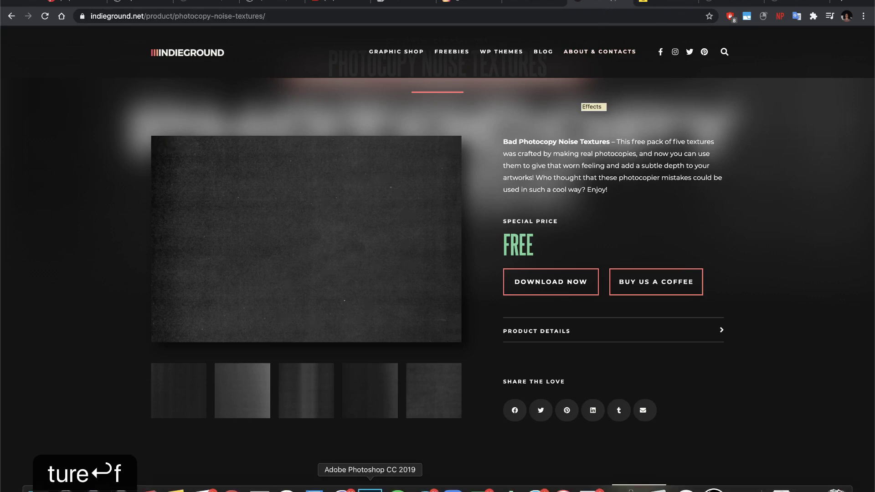
# Switch to Photoshop and place Indieground_PhotocopyNoise_Textures_01.jpg from the STAPLES/TEXTURES/ZEALART folder as an embedded object above design copy 2
pyautogui.click(370, 486)
pyautogui.click(98, 0)
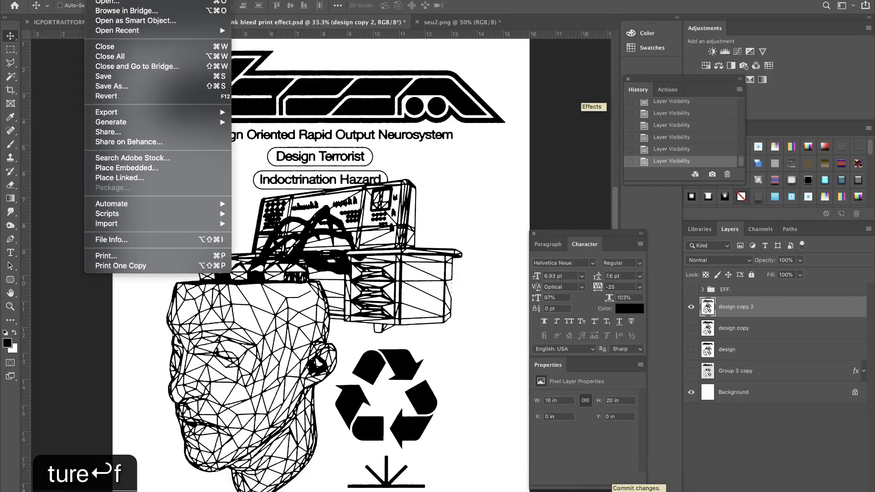
pyautogui.click(132, 168)
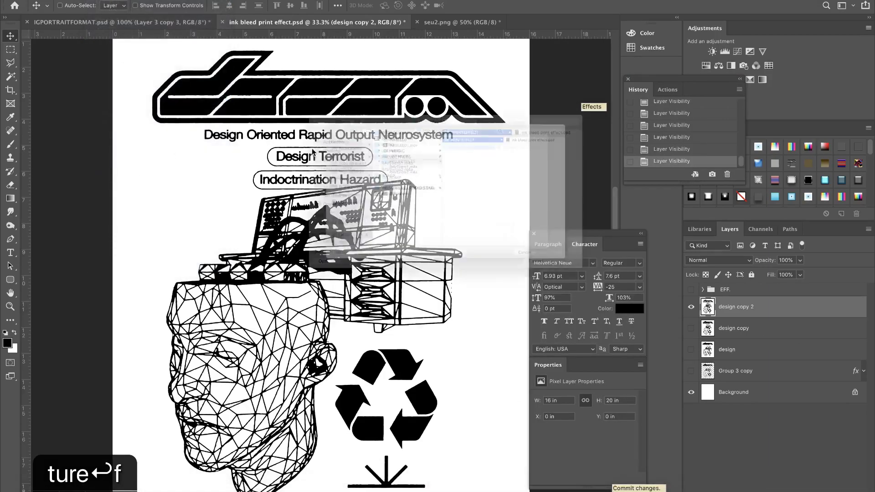
pyautogui.click(272, 279)
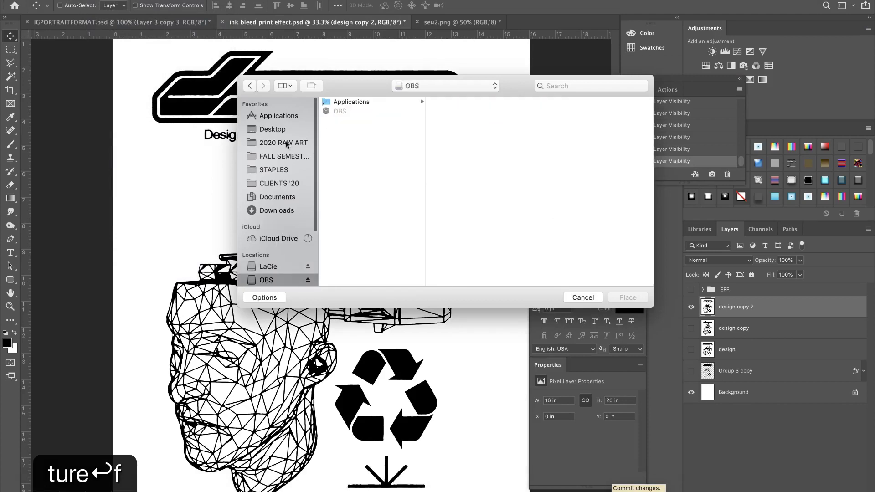
pyautogui.click(285, 170)
pyautogui.click(388, 142)
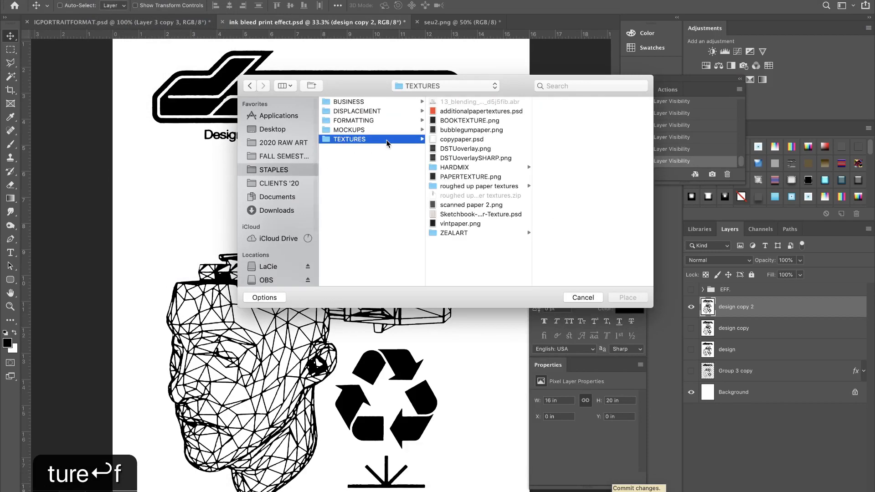
pyautogui.click(472, 236)
pyautogui.click(570, 149)
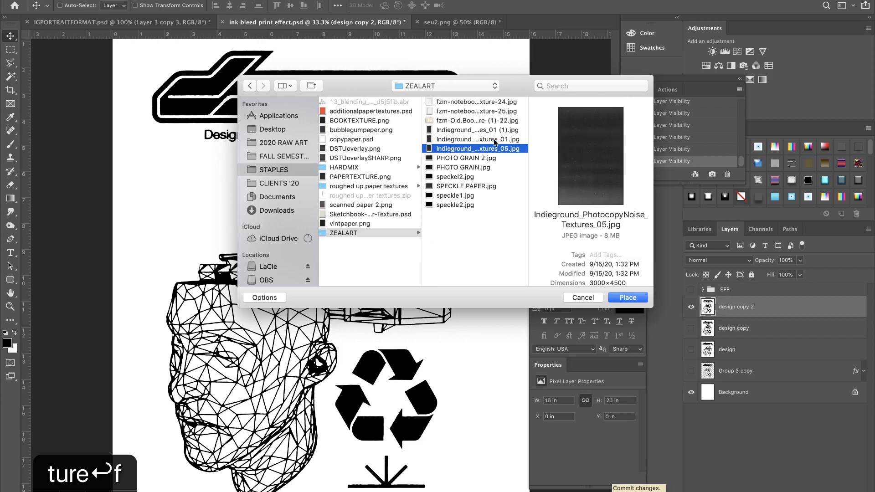
pyautogui.click(469, 139)
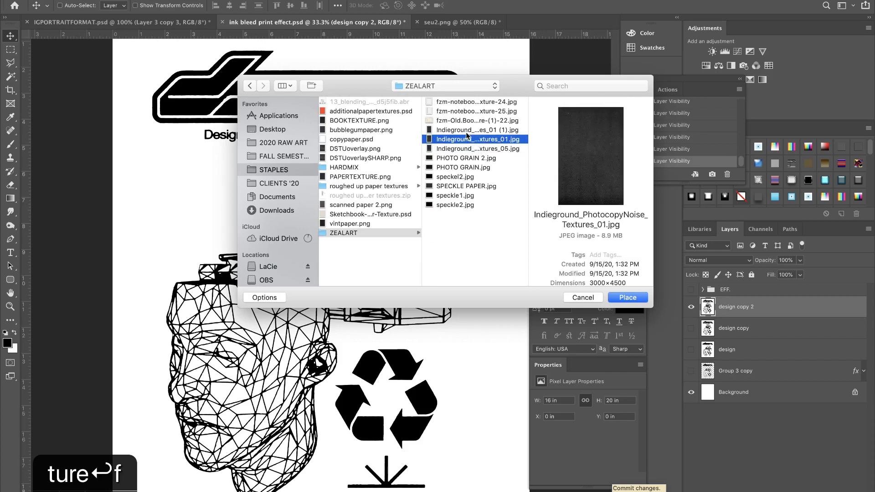
pyautogui.click(469, 131)
pyautogui.click(482, 141)
pyautogui.doubleClick(482, 140)
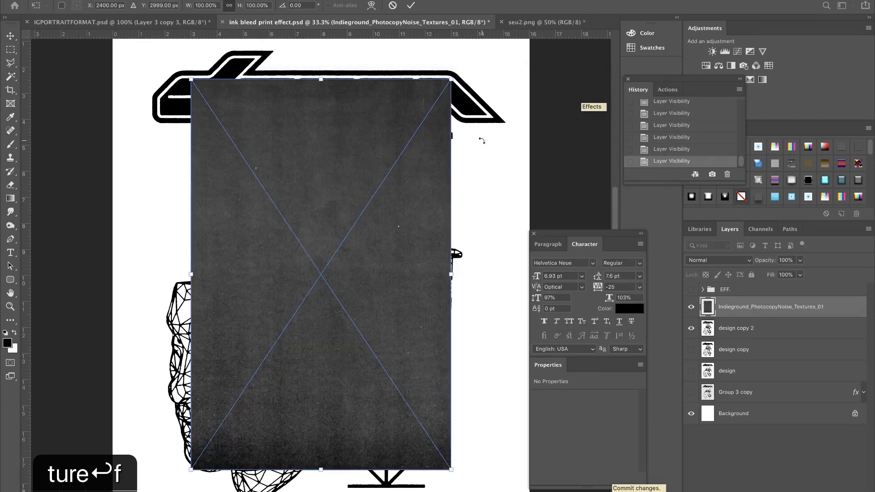
# Scale the placed texture from its centre to about 16.4 × 24.6 in to cover the poster, commit it, and compare with it hidden
pyautogui.moveTo(415, 132); pyautogui.dragTo(545, 81)
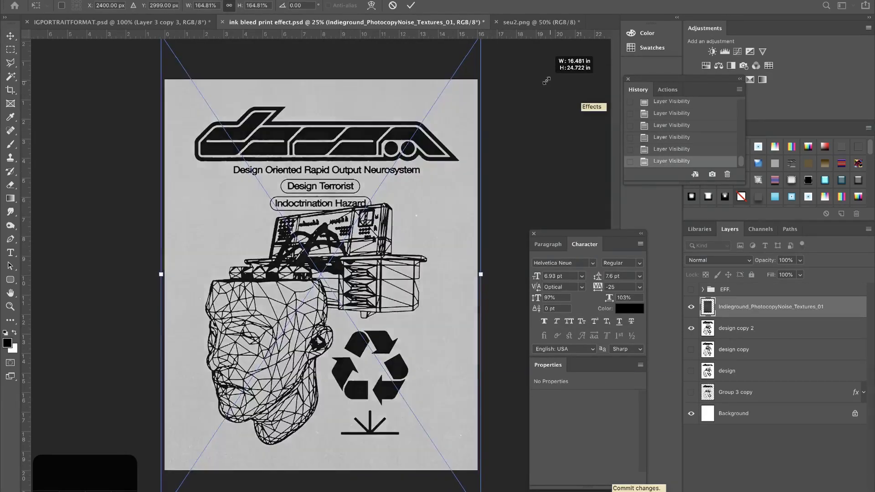
pyautogui.press('Return')
pyautogui.press('super+equal')
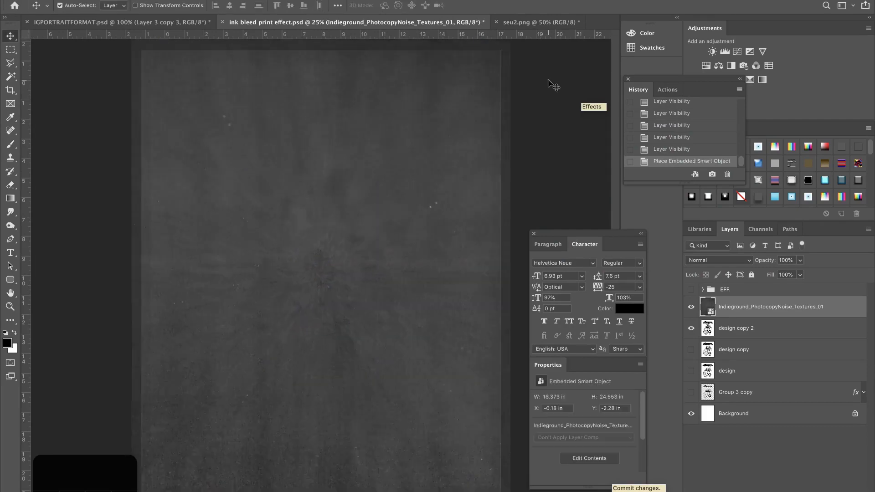
pyautogui.click(691, 307)
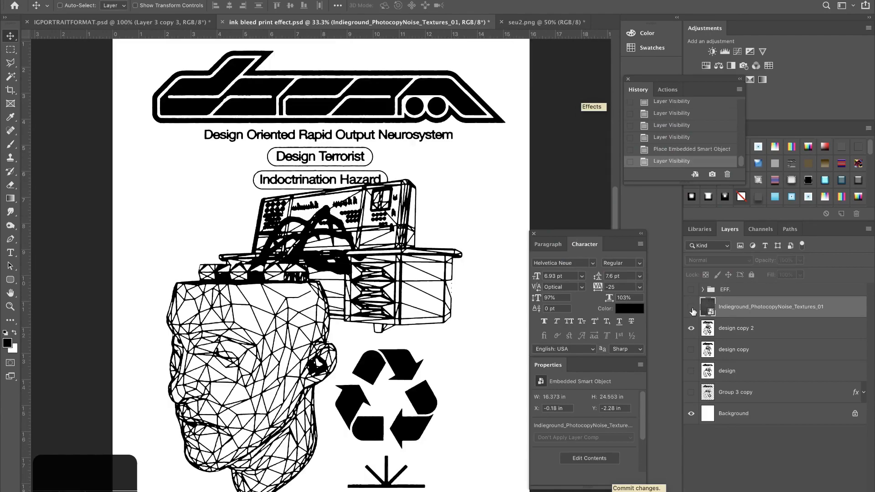
pyautogui.click(691, 307)
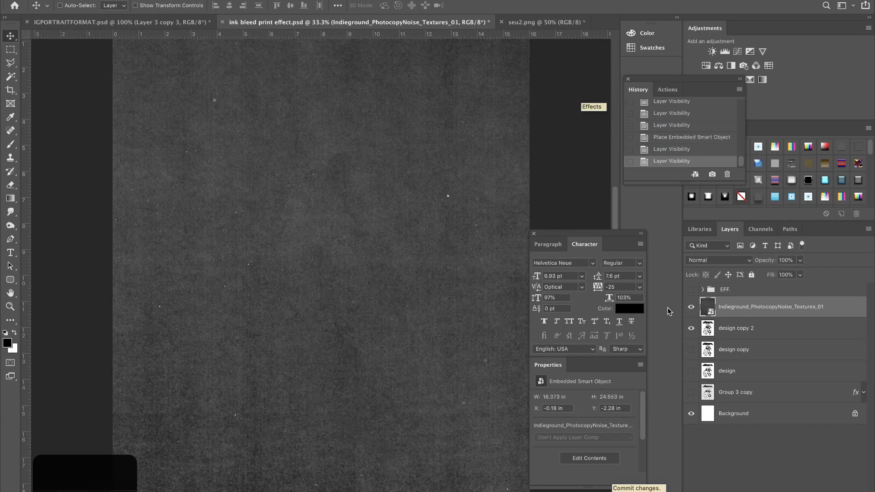
# Duplicate the photocopy texture layer, hide the copy, and select the original texture layer
pyautogui.press('super+j')
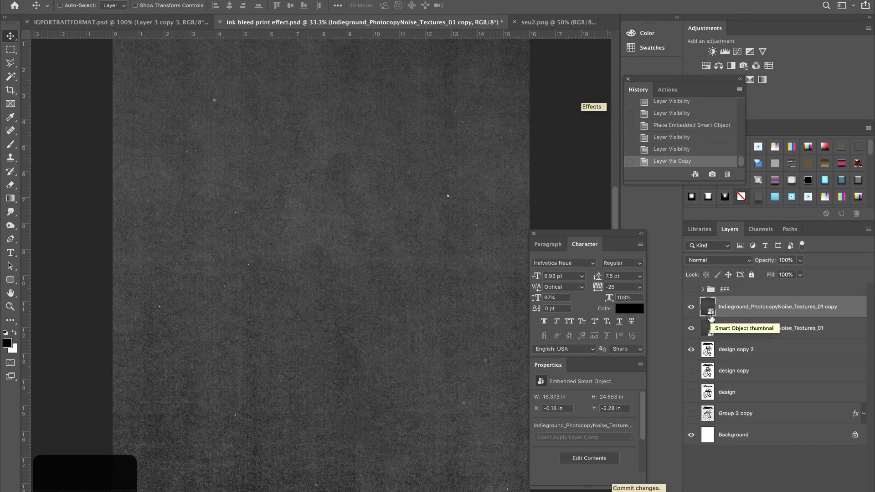
pyautogui.click(691, 306)
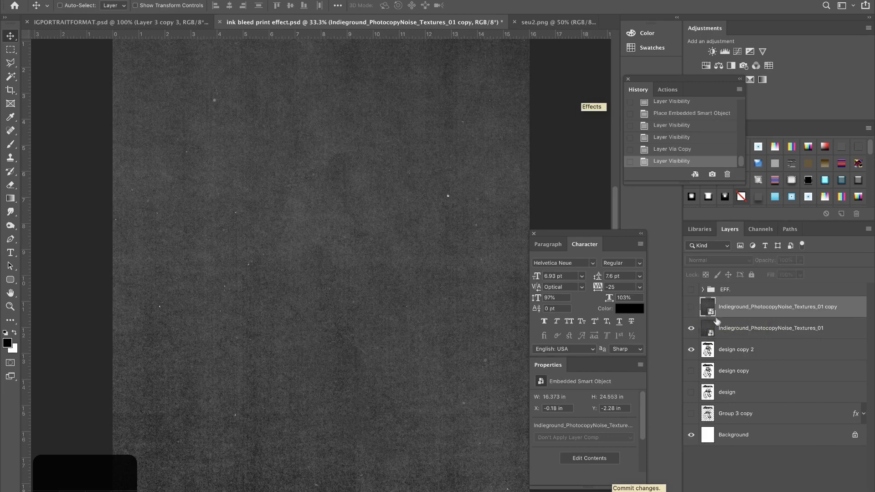
pyautogui.click(724, 329)
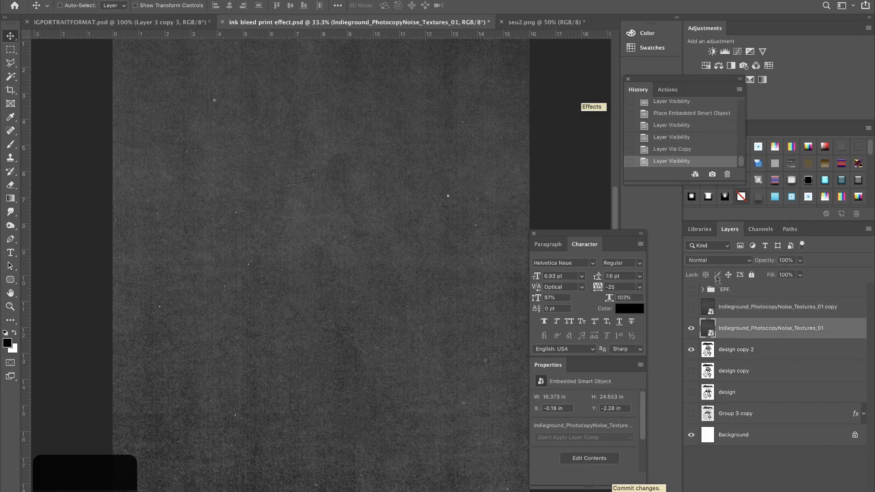
# Invert the original photocopy texture layer and collapse its Smart Filters list
pyautogui.click(714, 263)
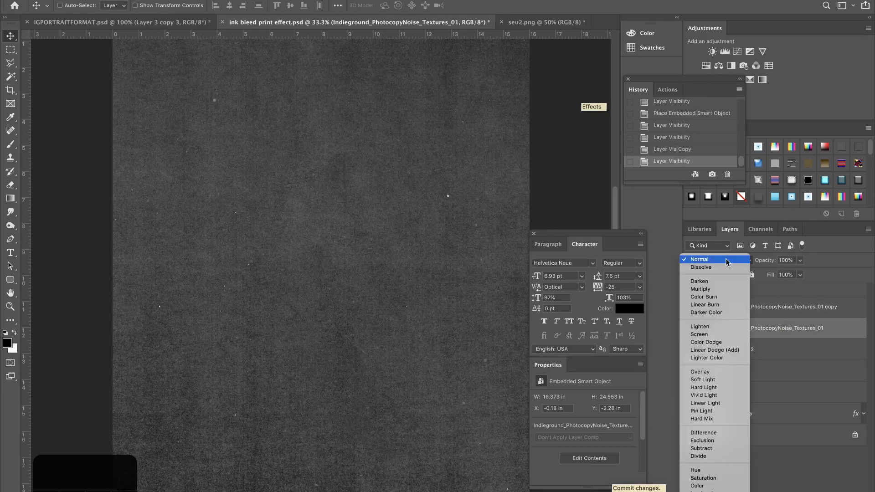
pyautogui.press('Escape')
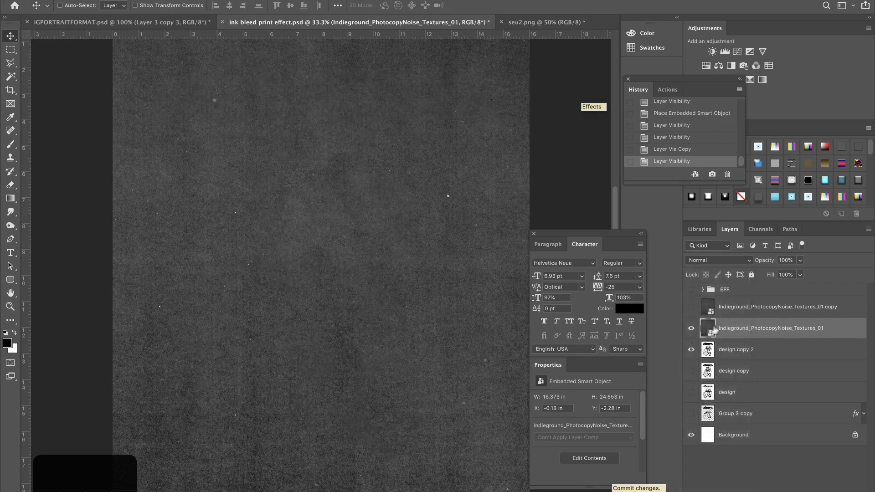
pyautogui.press('super')
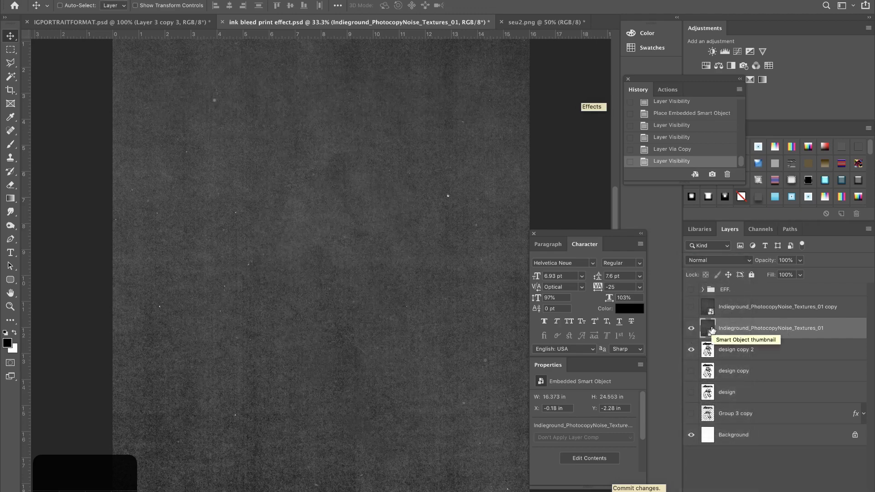
pyautogui.press('super+i')
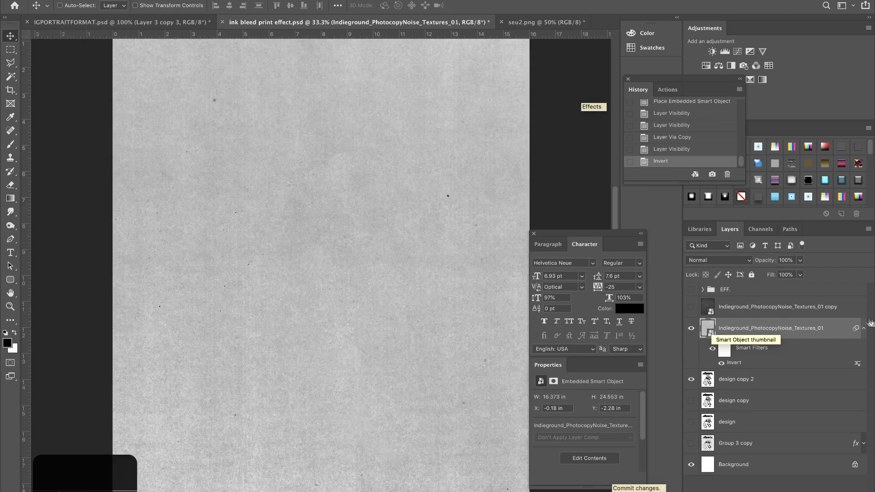
pyautogui.click(864, 327)
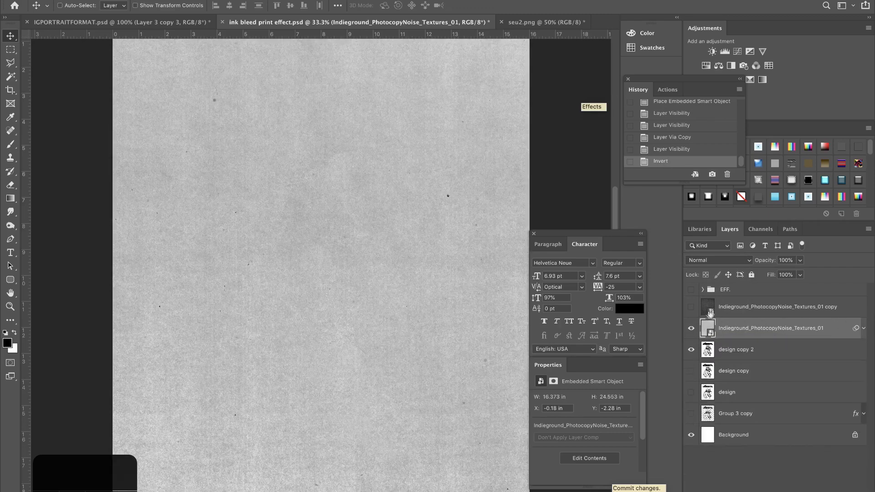
# Show and select the dark texture copy, and hide the inverted texture layer
pyautogui.click(691, 306)
pyautogui.click(691, 328)
pyautogui.click(718, 313)
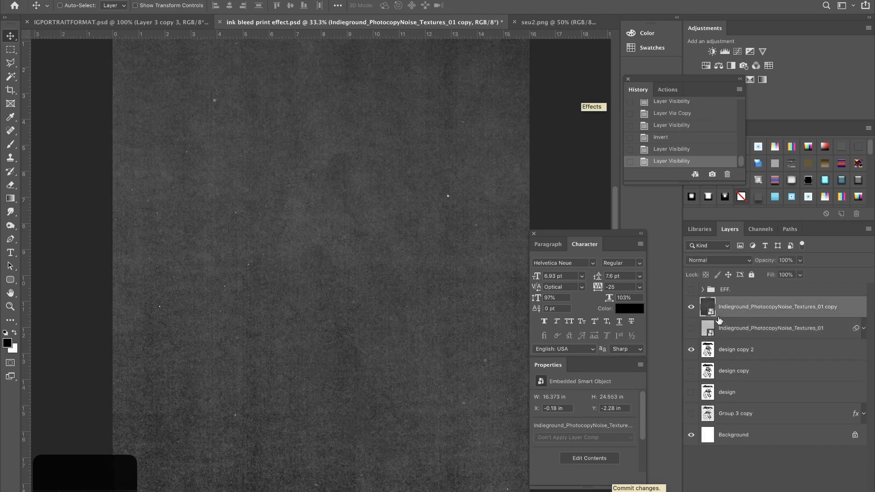
# Hide the dark photocopy texture copy, and show and select the inverted photocopy texture layer
pyautogui.click(691, 306)
pyautogui.click(691, 328)
pyautogui.click(722, 328)
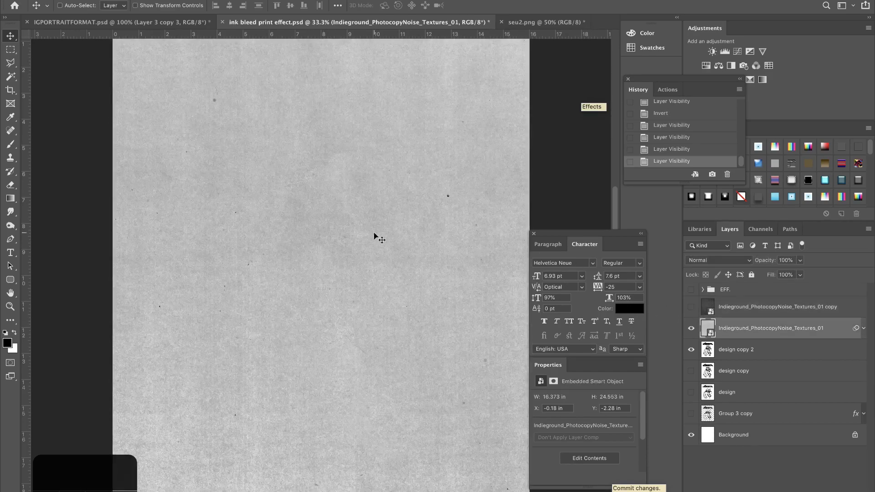
pyautogui.press('super+minus')
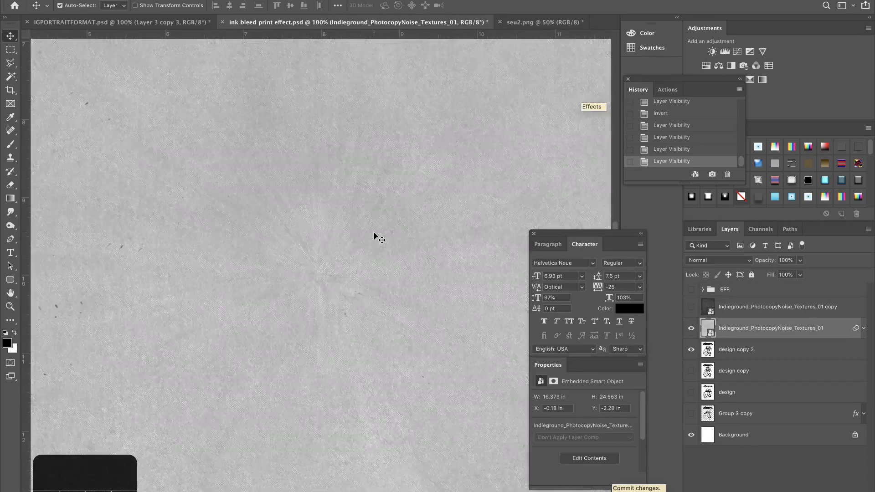
pyautogui.press('super+semicolon')
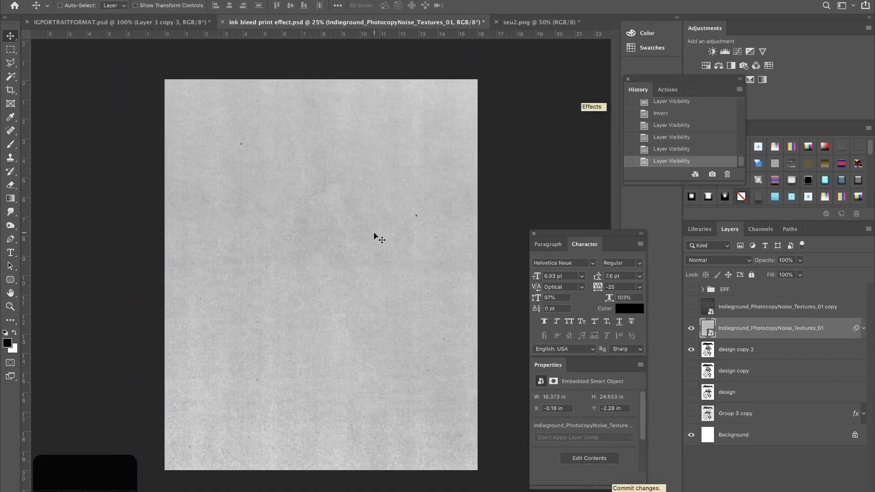
# Compare the poster with the inverted photocopy texture hidden and shown, examining the artwork beneath it up close
pyautogui.click(690, 263)
pyautogui.press('Escape')
pyautogui.click(691, 328)
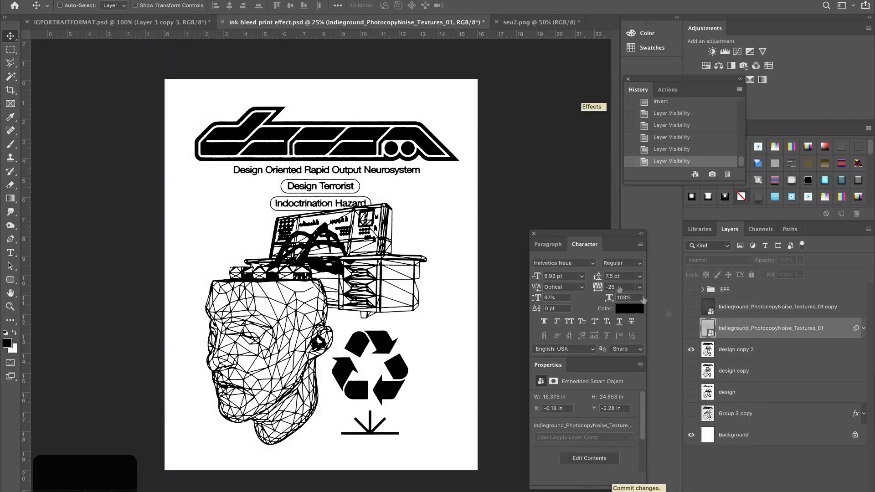
pyautogui.press('super+plus')
pyautogui.press('super+plus')
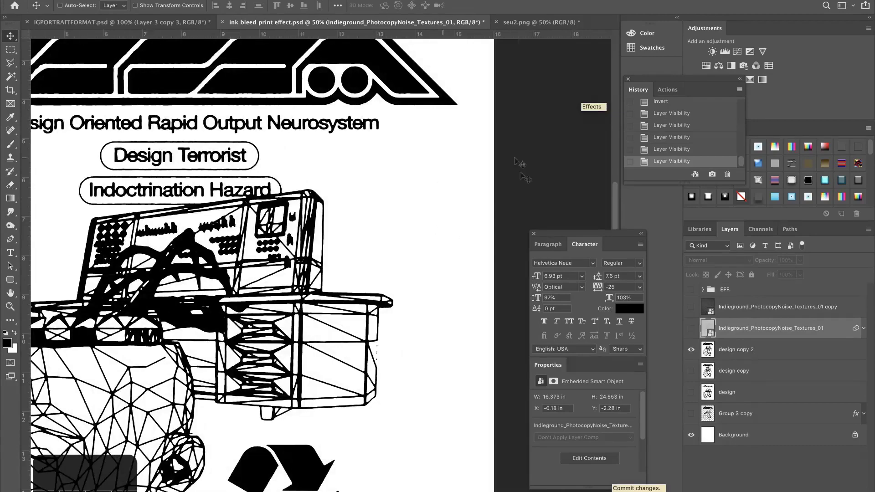
pyautogui.scroll(3, 412, 218)
pyautogui.scroll(-5, 453, 168)
pyautogui.hscroll(-3, 454, 167)
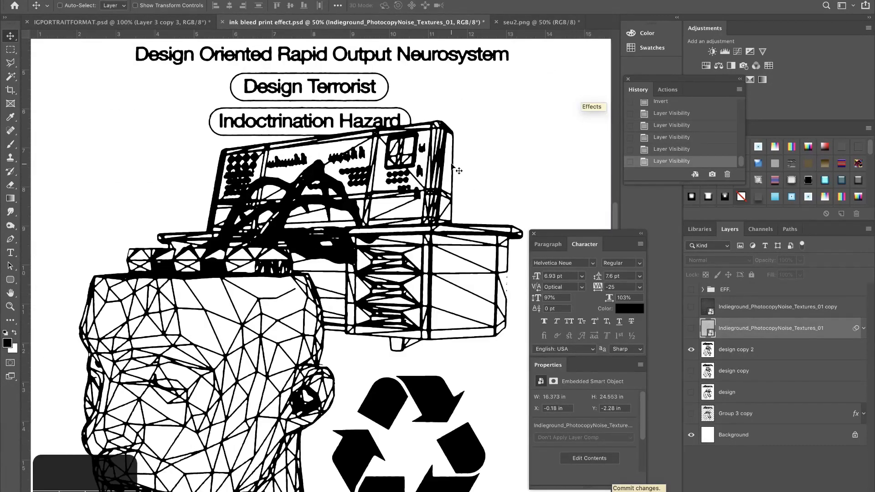
pyautogui.press('super+minus')
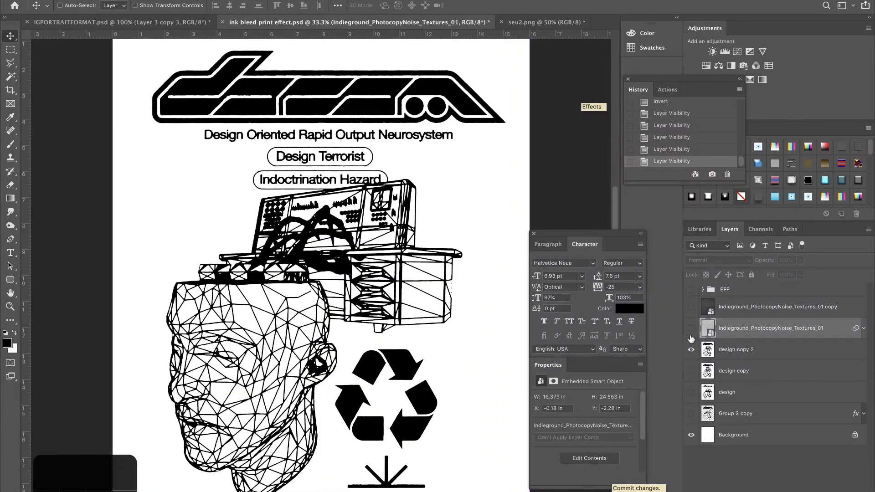
pyautogui.click(691, 329)
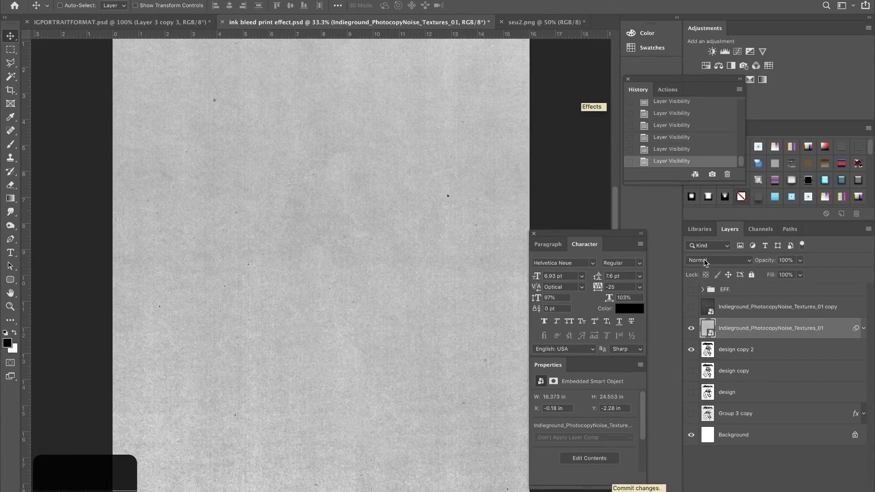
# Set the inverted photocopy texture layer's blend mode to Darken and its opacity to 50%
pyautogui.click(705, 261)
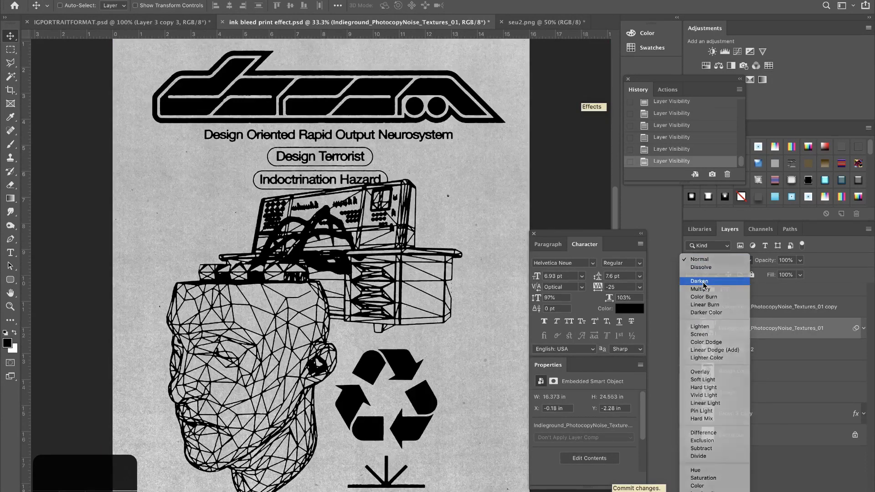
pyautogui.click(699, 281)
pyautogui.scroll(3, 298, 282)
pyautogui.hscroll(-3, 298, 281)
pyautogui.scroll(5, 296, 282)
pyautogui.scroll(3, 296, 282)
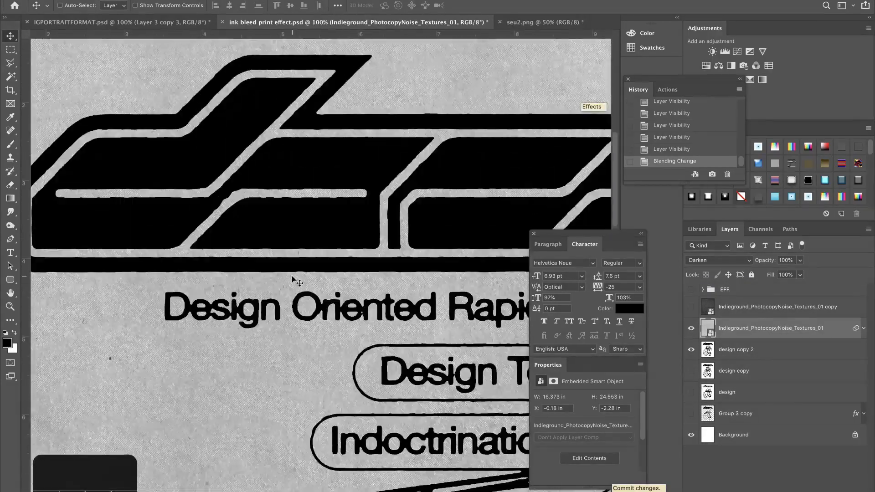
pyautogui.scroll(-6, 296, 282)
pyautogui.scroll(-4, 296, 282)
pyautogui.scroll(-1, 299, 282)
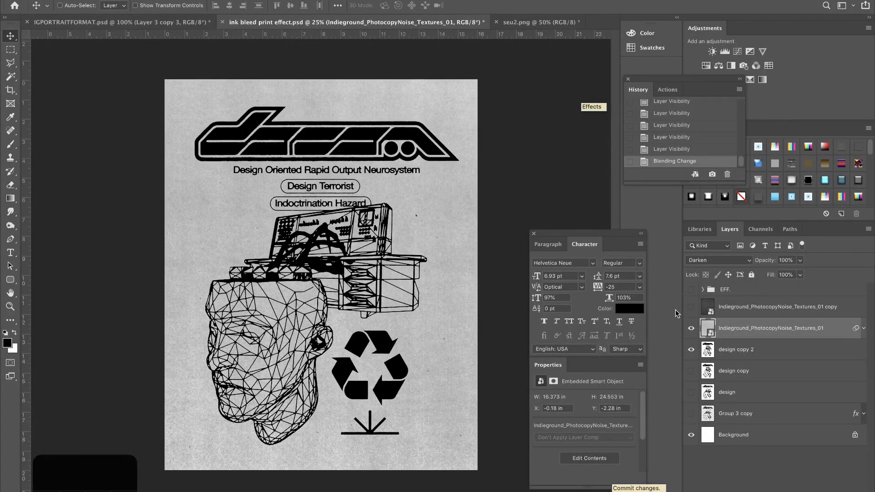
pyautogui.press('5')
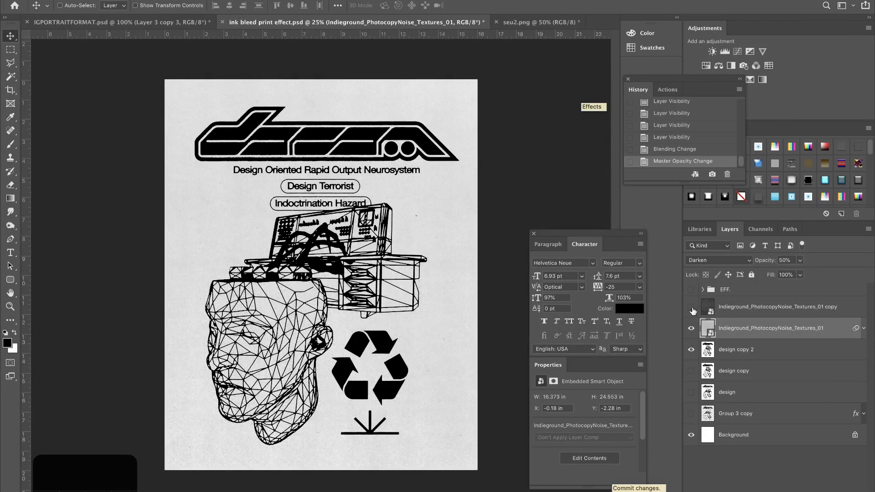
# Show and select the dark photocopy texture copy, and set its blend mode to Lighten
pyautogui.click(721, 311)
pyautogui.hotkey('ctrl', '+')
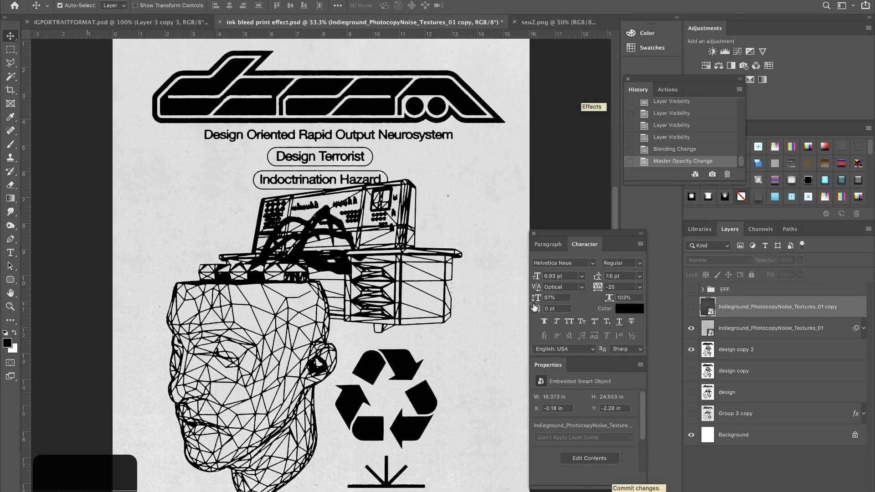
pyautogui.click(691, 310)
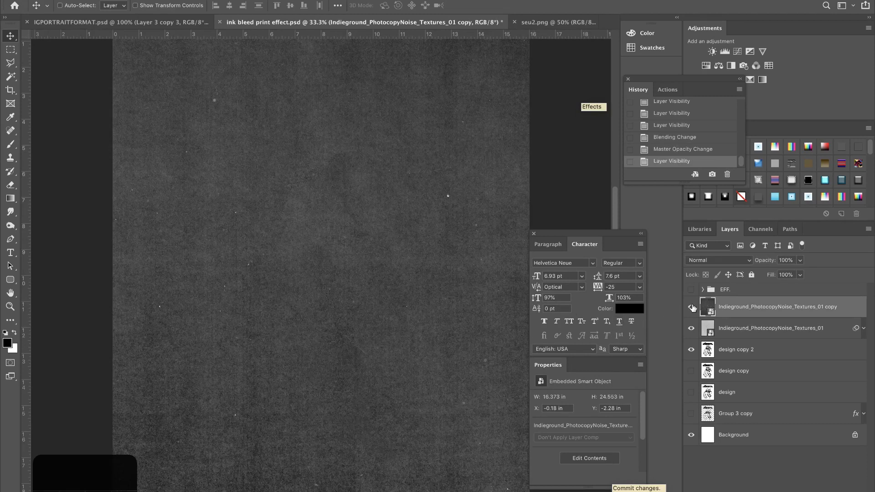
pyautogui.click(705, 262)
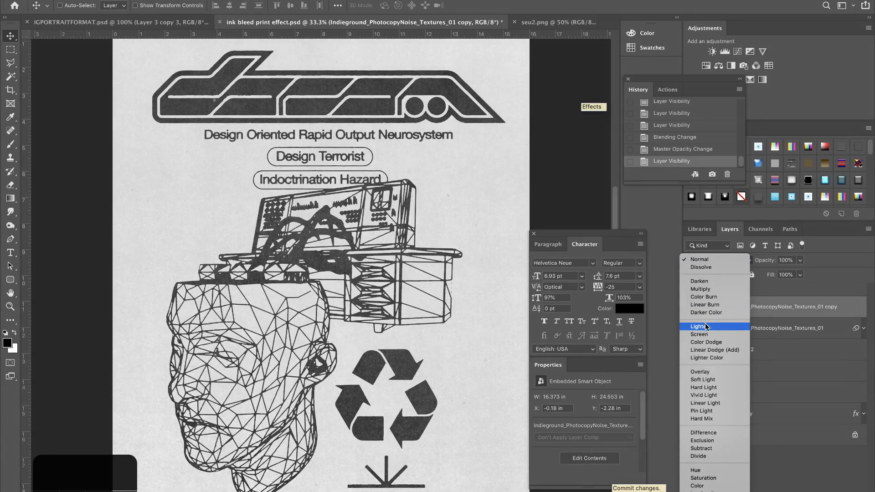
pyautogui.click(701, 327)
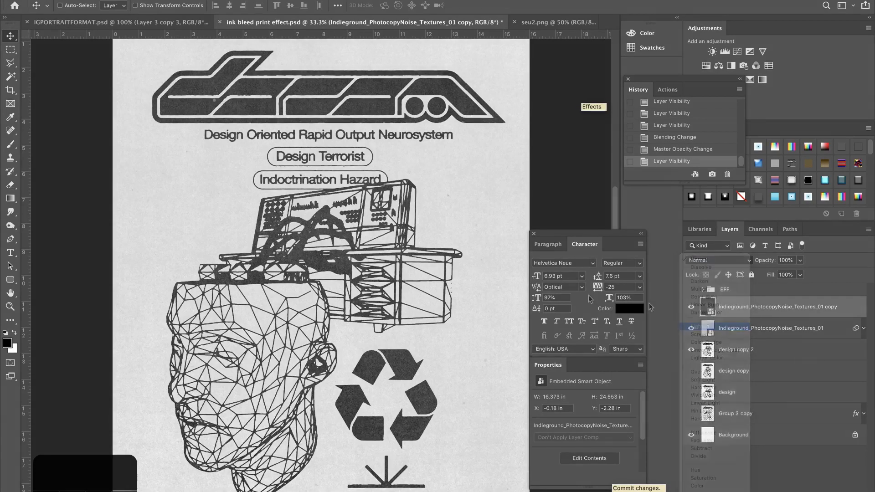
# Examine the printed grain up close on the logo, wireframe head and recycling symbol, and across the whole poster
pyautogui.press('super+minus')
pyautogui.press('super+equal')
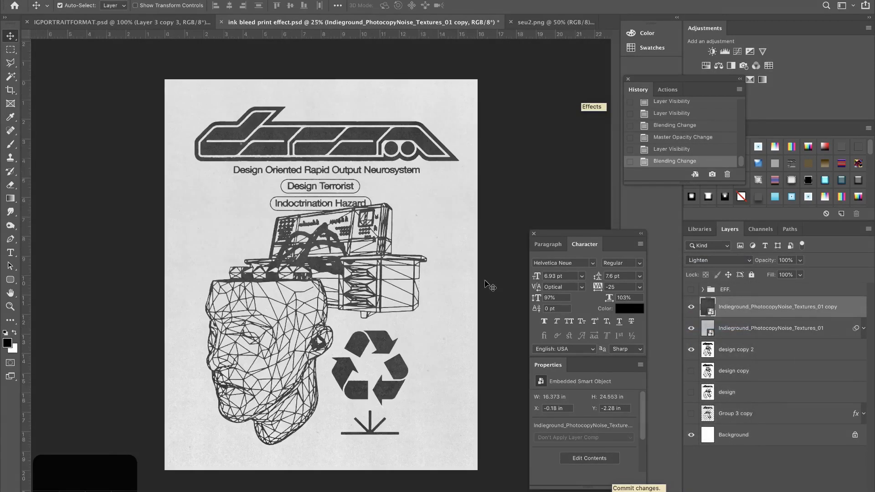
pyautogui.press('super+equal')
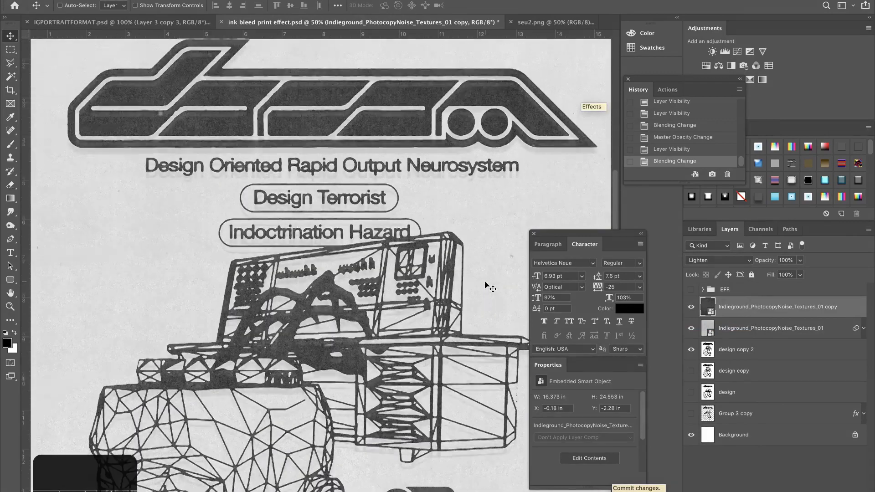
pyautogui.press('super+equal')
pyautogui.press('super+equal')
pyautogui.press('super+equal')
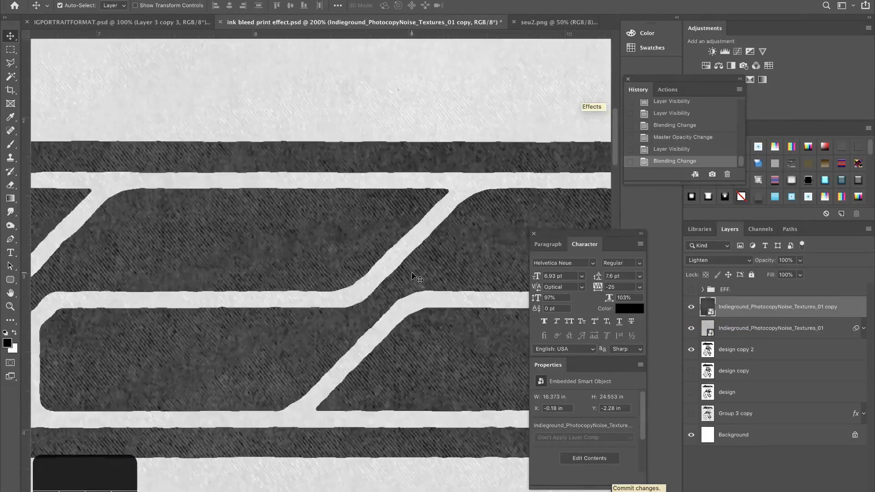
pyautogui.press('super+minus')
pyautogui.press('super+minus')
pyautogui.press('super+minus')
pyautogui.press('super+minus')
pyautogui.press('super+equal')
pyautogui.press('super+equal')
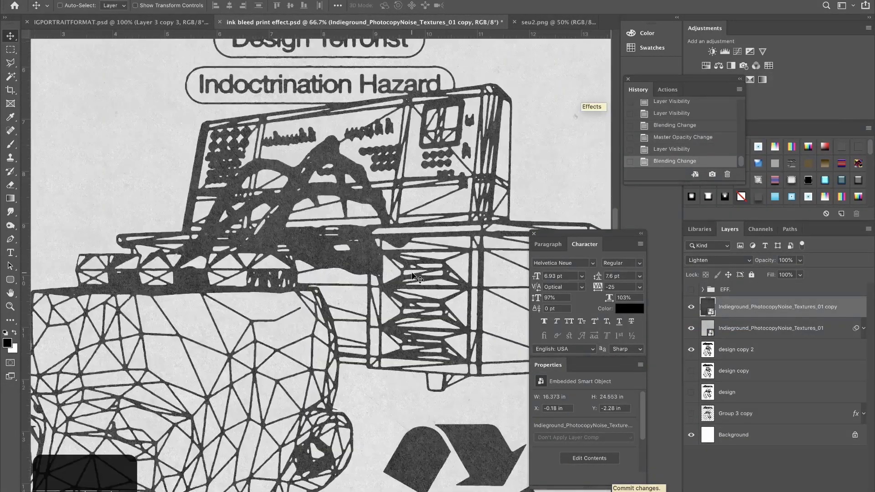
pyautogui.scroll(-10, 414, 277)
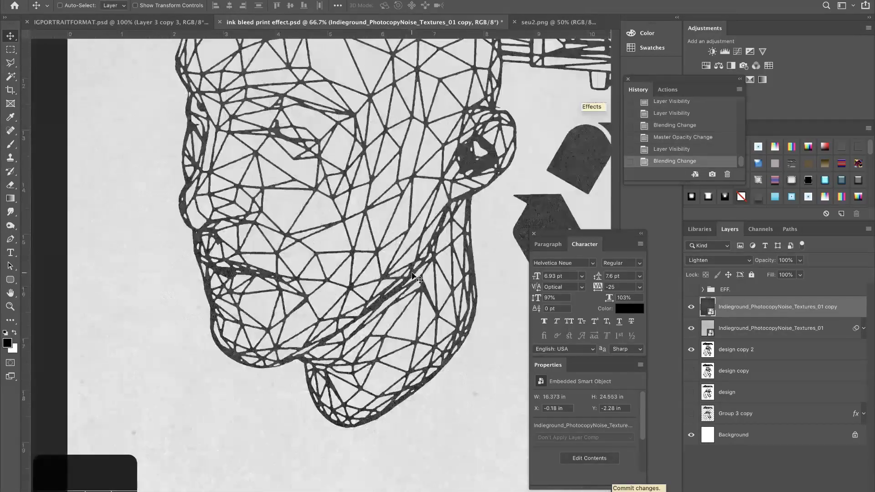
pyautogui.hscroll(5, 415, 277)
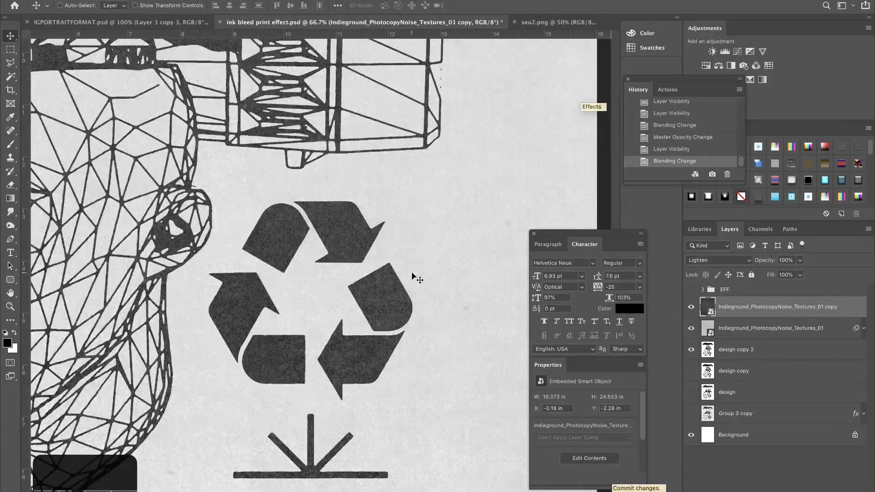
pyautogui.scroll(15, 415, 277)
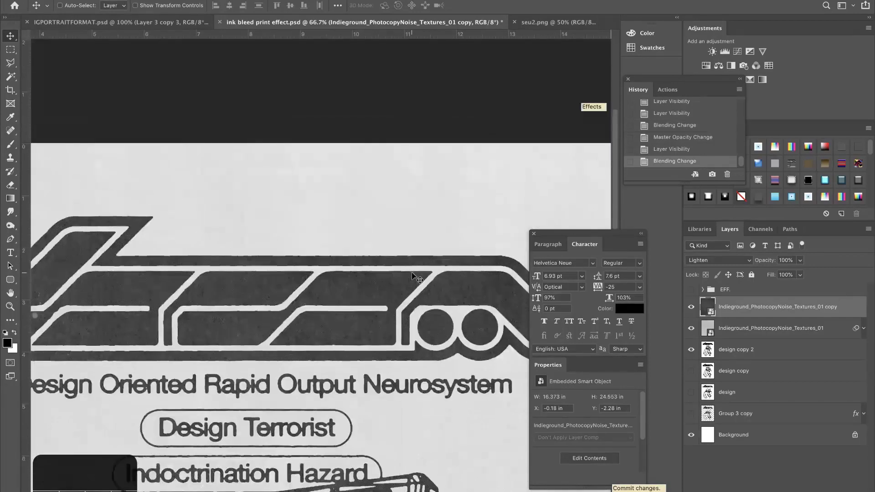
pyautogui.hscroll(-4, 415, 277)
pyautogui.press('super+minus')
pyautogui.press('super+minus')
pyautogui.press('super+minus')
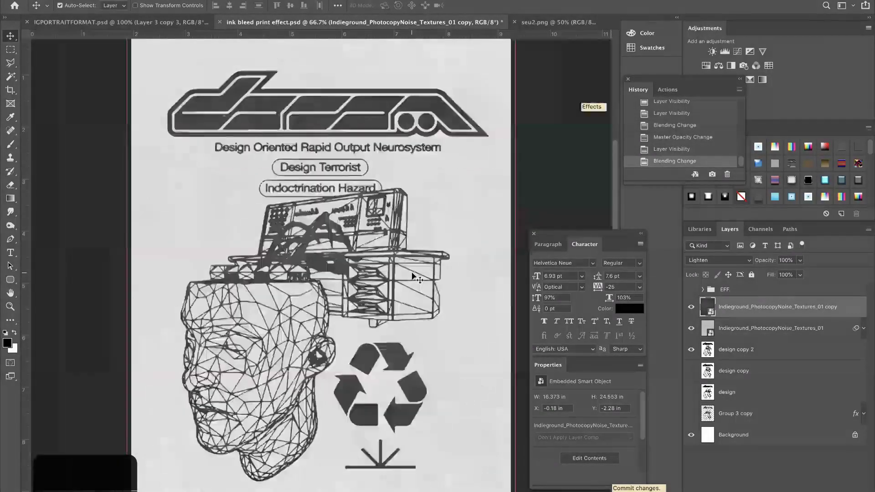
pyautogui.press('super+equal')
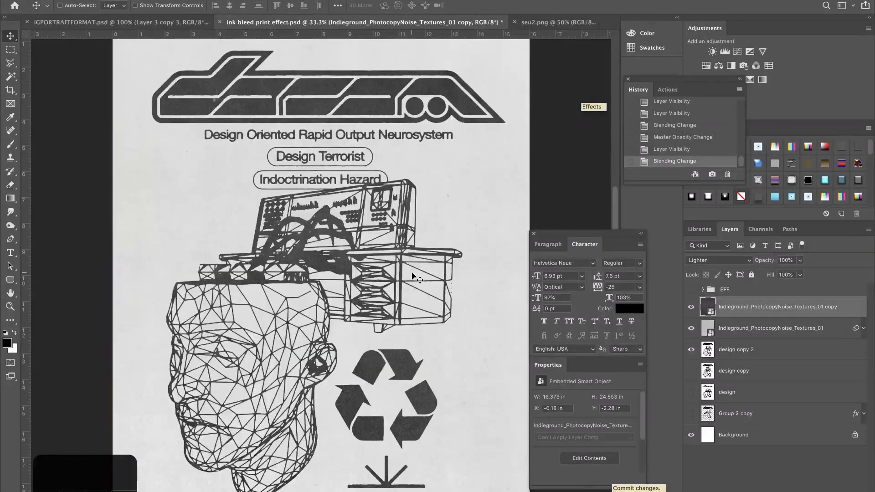
# Duplicate the "design copy 2" layer and hide the original beneath the new copy
pyautogui.click(731, 350)
pyautogui.click(690, 350)
pyautogui.click(690, 350)
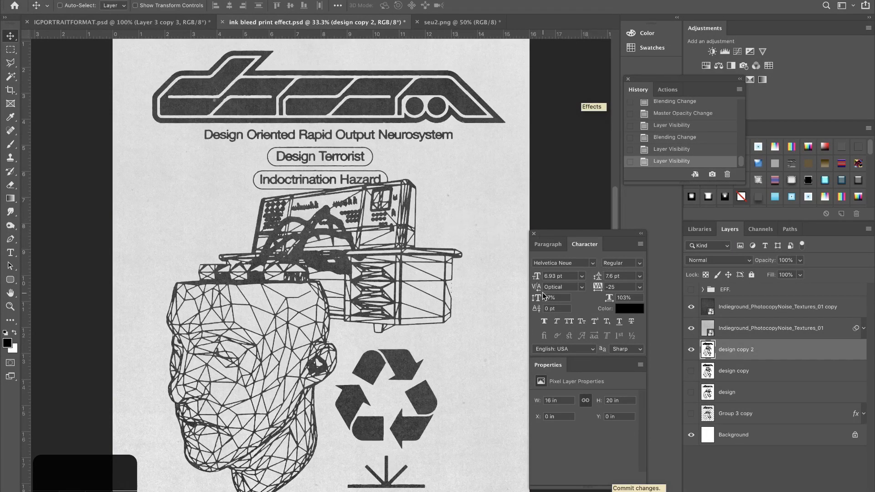
pyautogui.hotkey('ctrl', 'j')
pyautogui.click(691, 370)
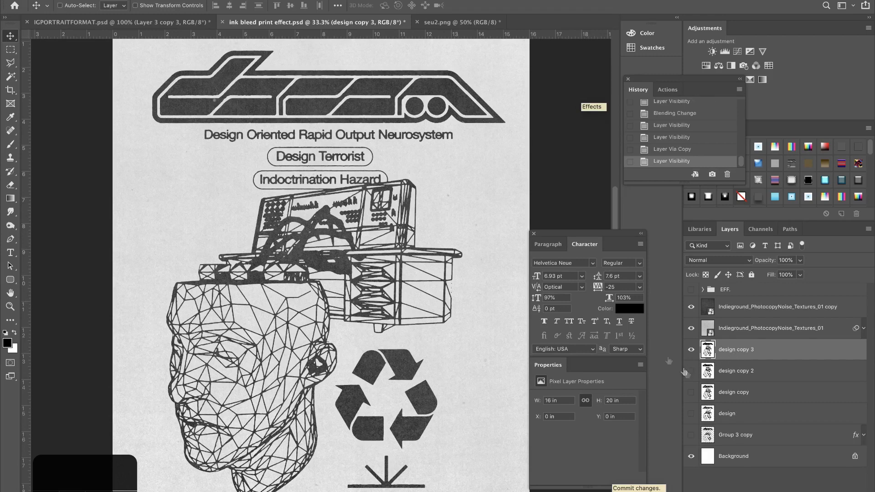
# Displace the new design copy with horizontal and vertical scale 10, Stretch To Fit and Repeat Edge Pixels, using COPYdispl.psd from the DISPLACEMENT folder
pyautogui.click(258, 0)
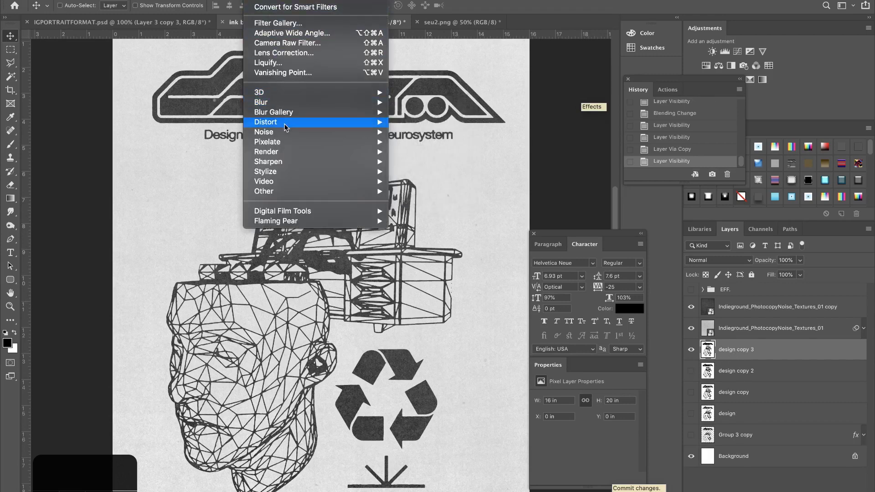
pyautogui.moveTo(349, 122)
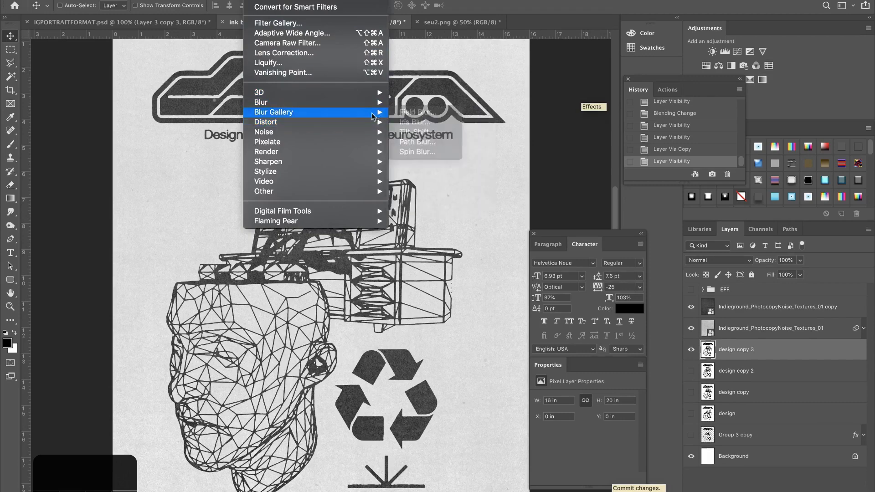
pyautogui.click(440, 123)
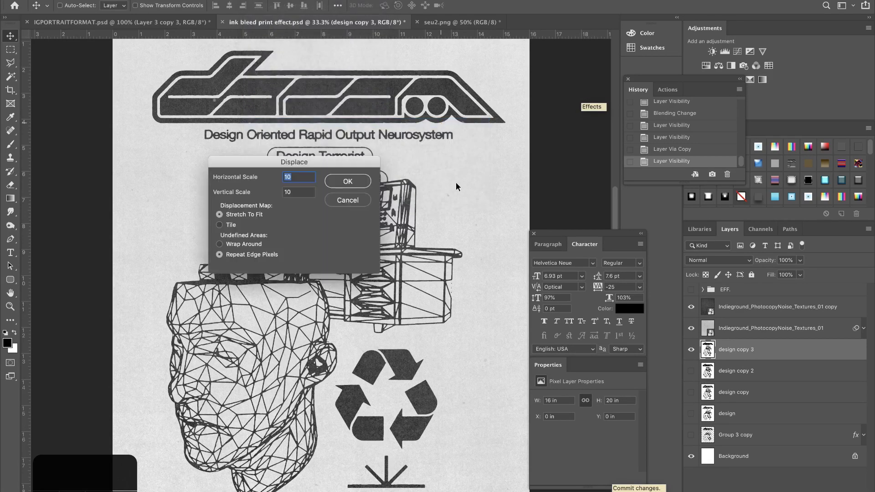
pyautogui.click(575, 157)
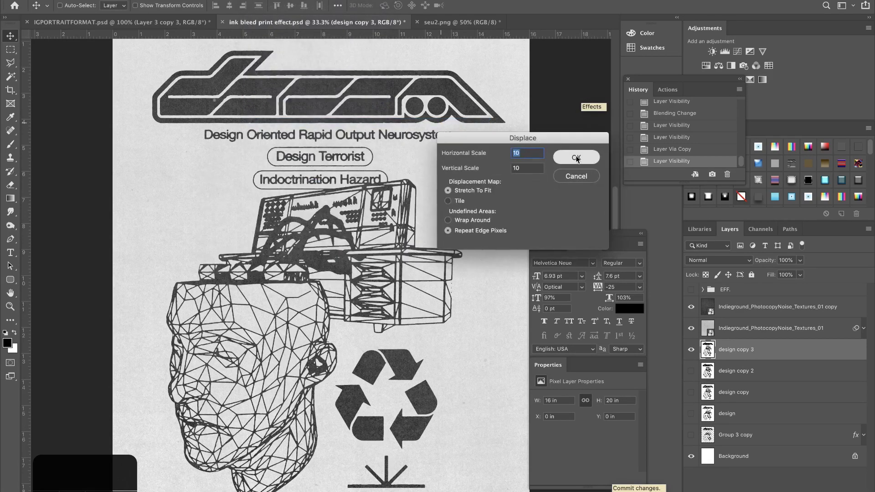
pyautogui.click(436, 71)
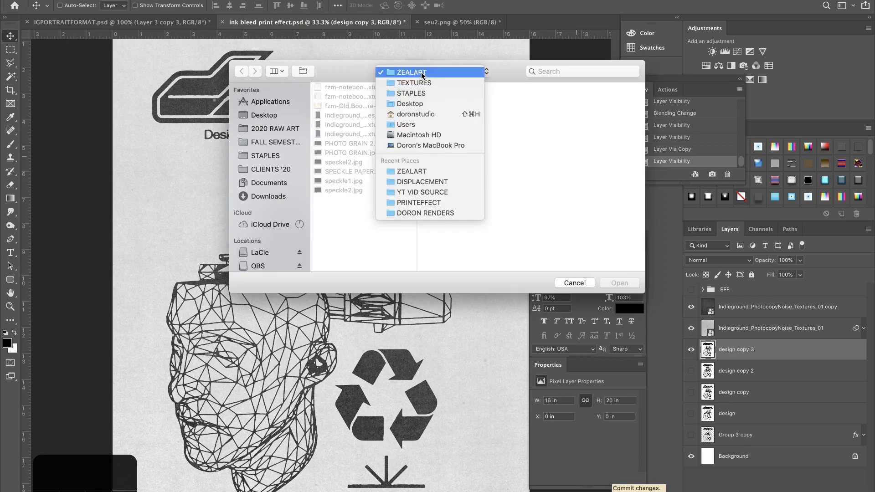
pyautogui.click(436, 179)
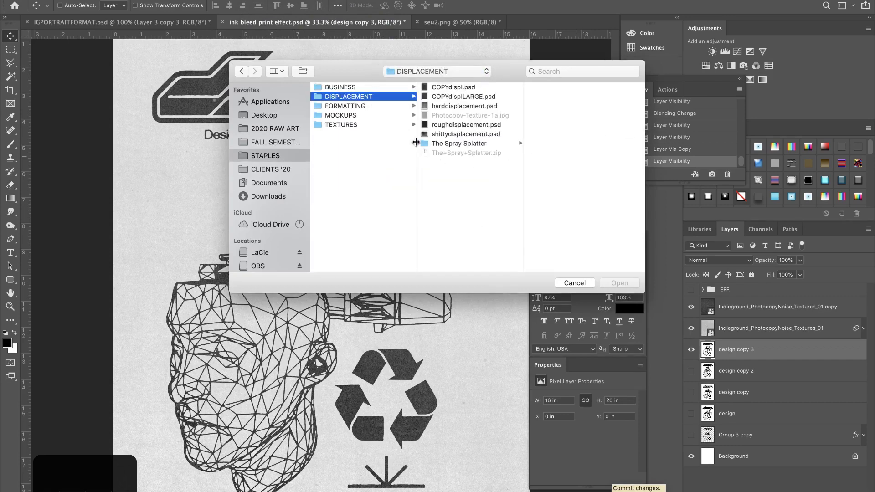
pyautogui.click(454, 87)
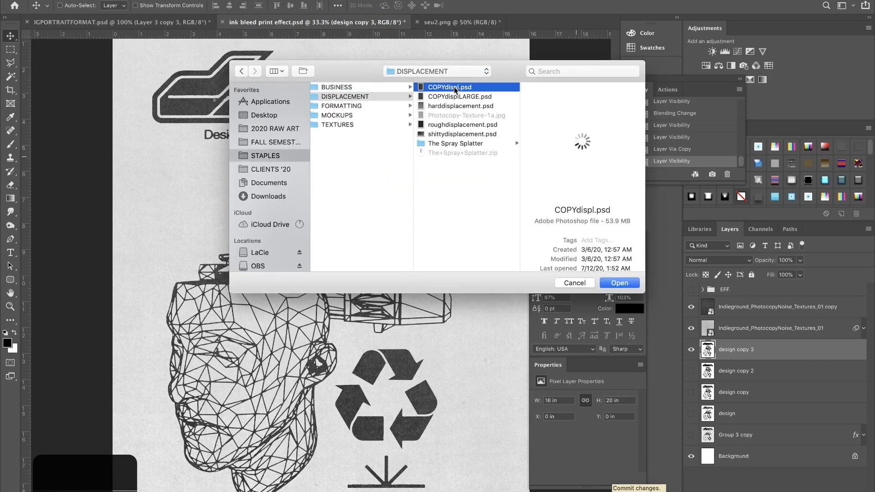
pyautogui.press('Return')
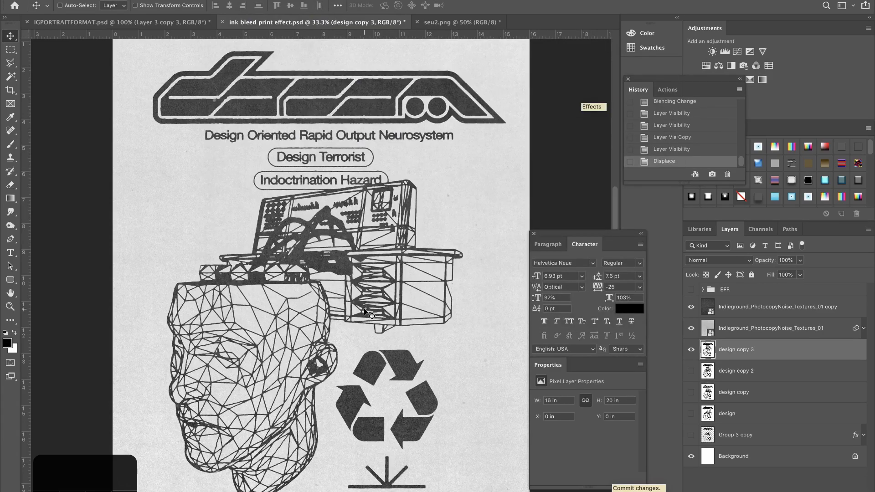
# Examine the newly displaced design up close on the lettering and computer artwork, and across the whole poster
pyautogui.press('super+equal')
pyautogui.press('super+equal')
pyautogui.press('super+equal')
pyautogui.press('super+equal')
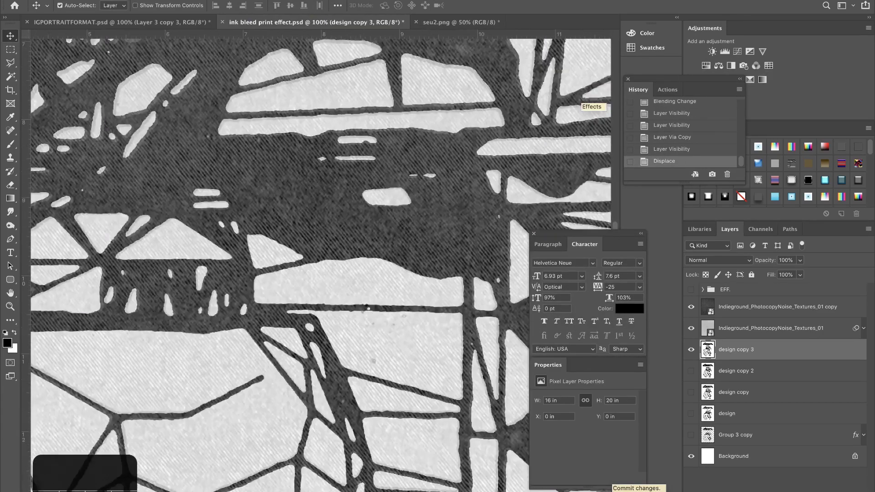
pyautogui.scroll(10, 362, 310)
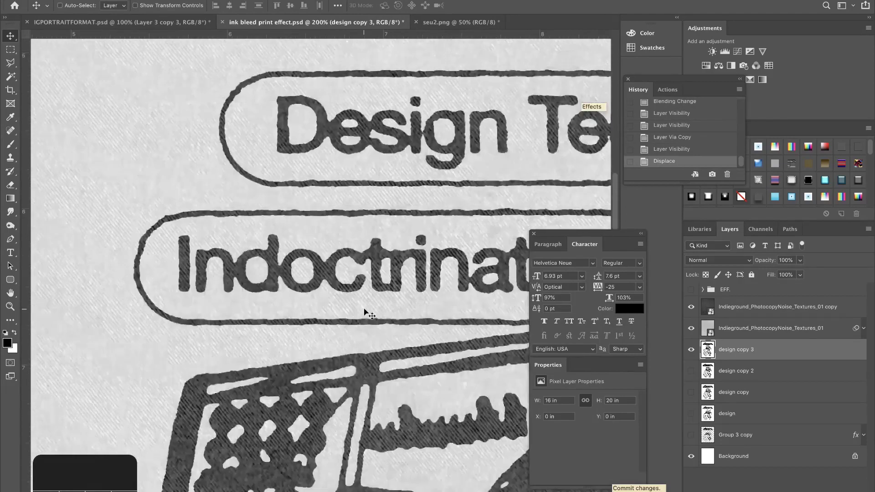
pyautogui.press('super+0')
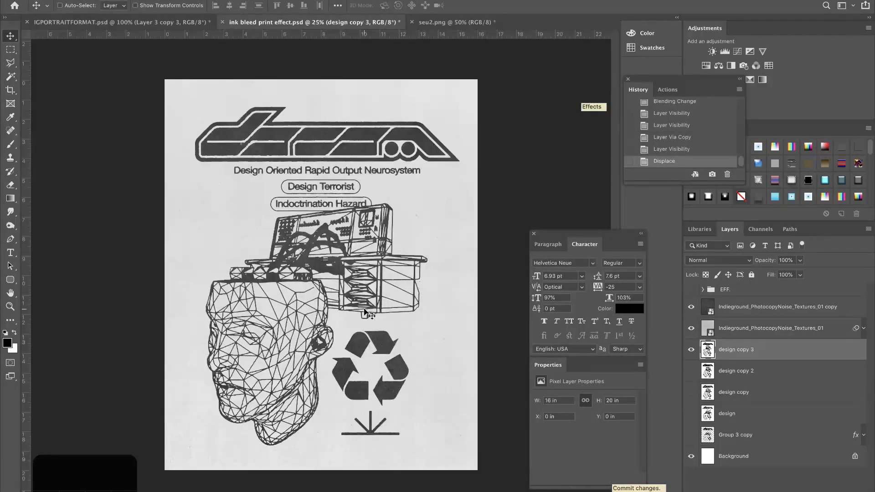
pyautogui.press('super+equal')
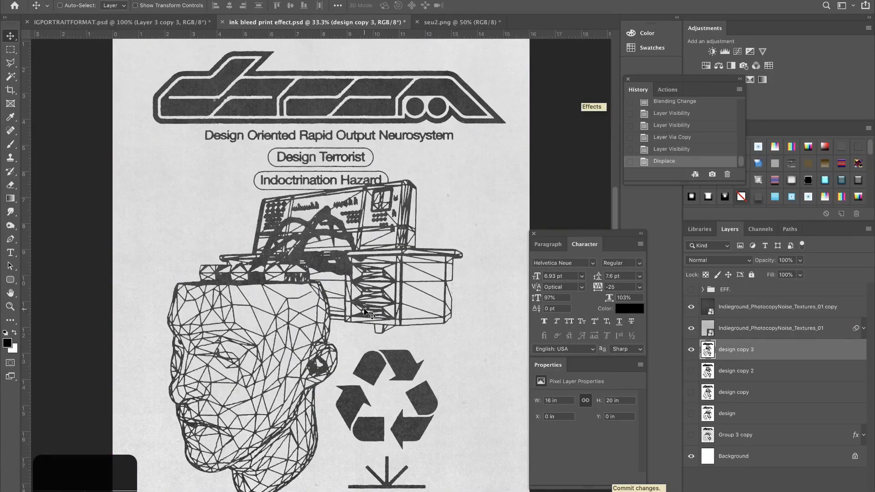
pyautogui.click(691, 349)
pyautogui.press('super+equal')
pyautogui.press('super+equal')
pyautogui.press('super+equal')
pyautogui.press('super+equal')
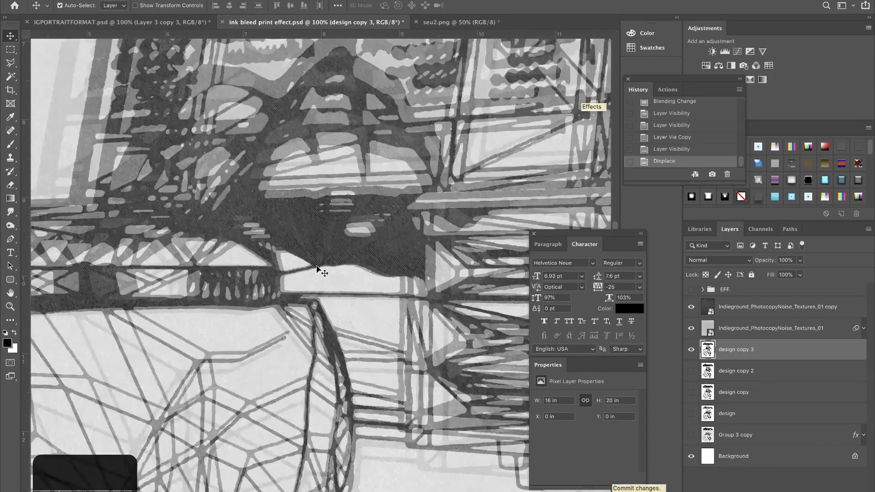
pyautogui.press('super+minus')
pyautogui.press('super+minus')
pyautogui.press('super+minus')
pyautogui.press('super+minus')
pyautogui.press('super+minus')
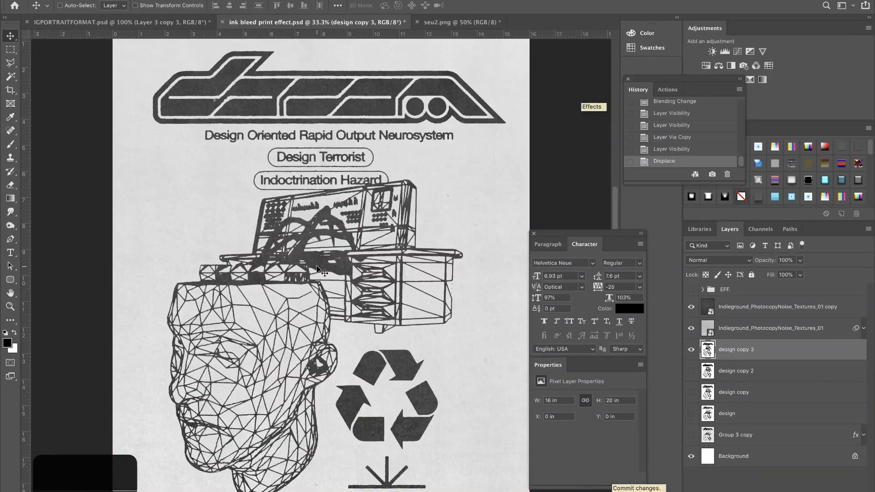
# Duplicate the "design copy 3" layer and hide the original beneath the new copy
pyautogui.press('super+j')
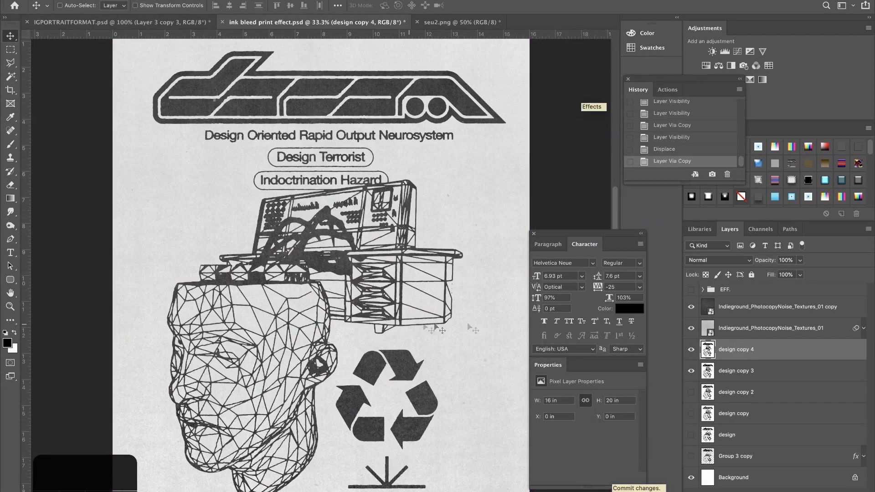
pyautogui.press('BackSpace')
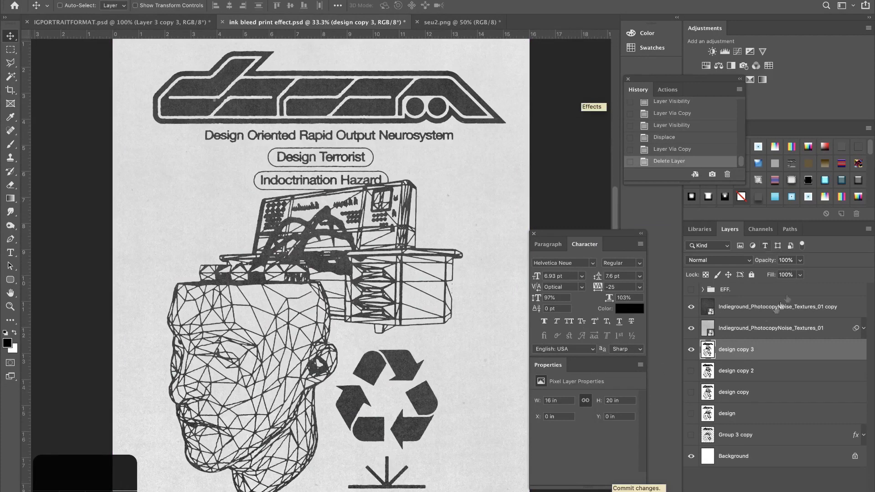
pyautogui.press('super+j')
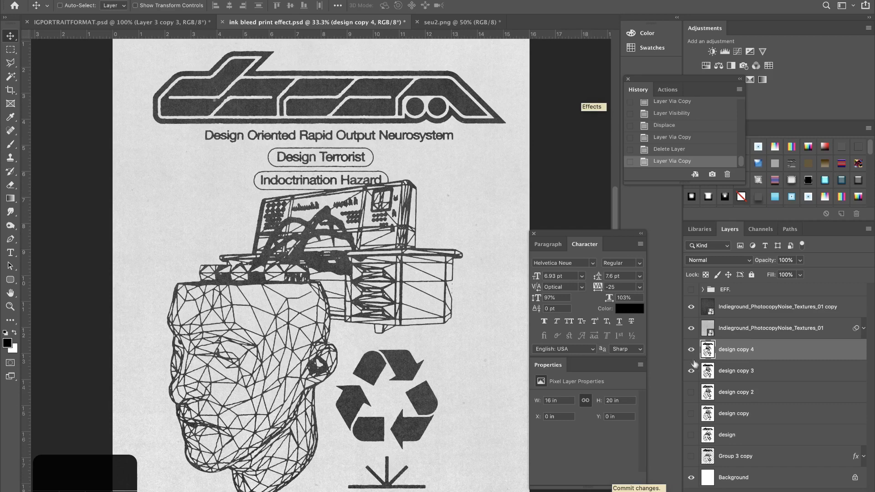
pyautogui.click(691, 371)
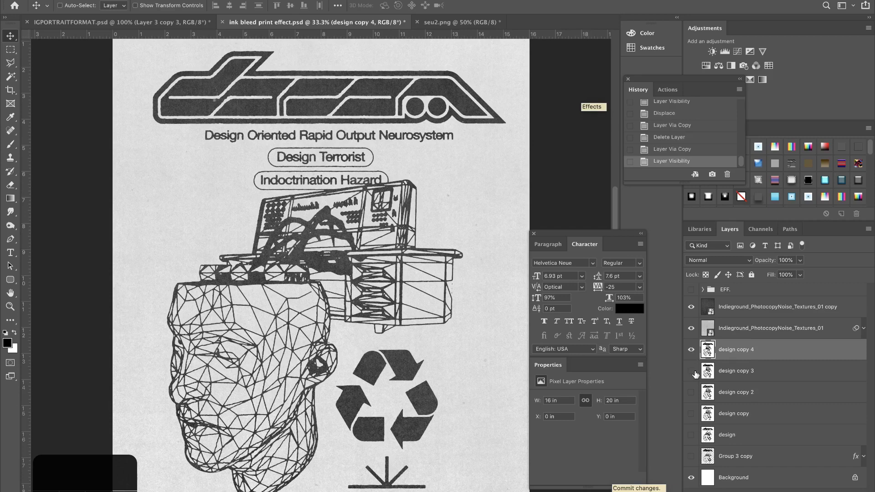
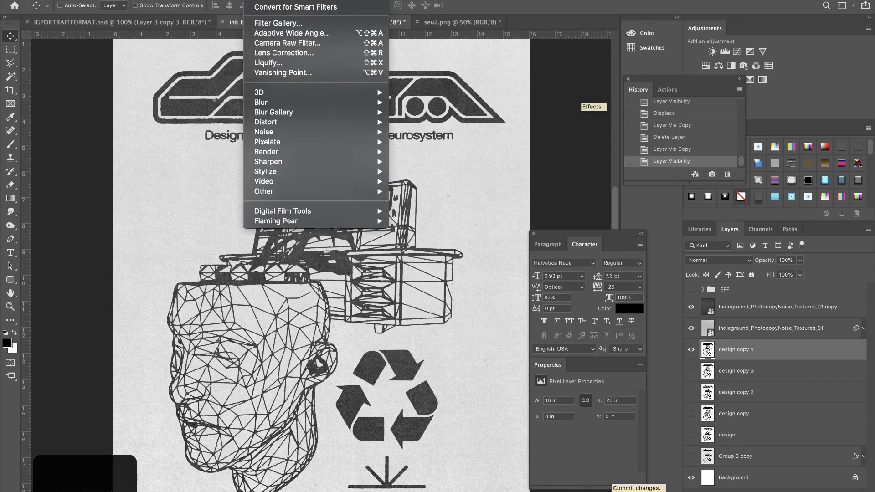
# Apply the Crystallize filter to the new design copy with a cell size of 4
pyautogui.moveTo(293, 143)
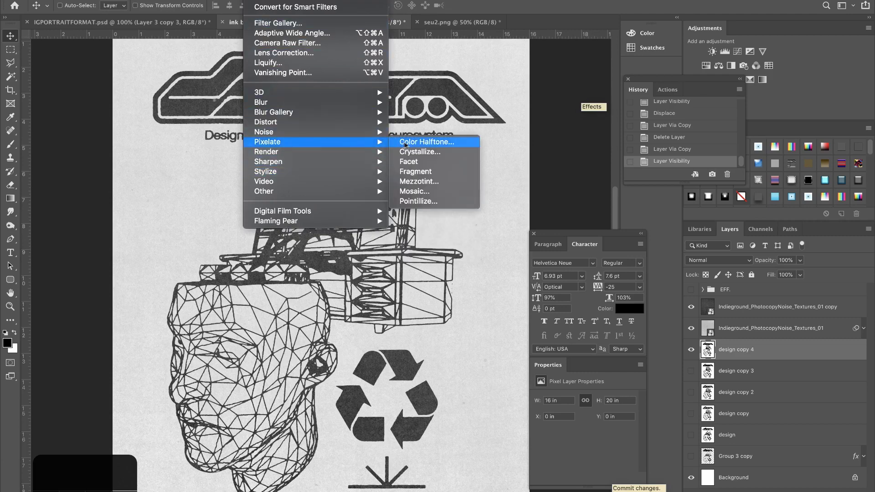
pyautogui.click(420, 150)
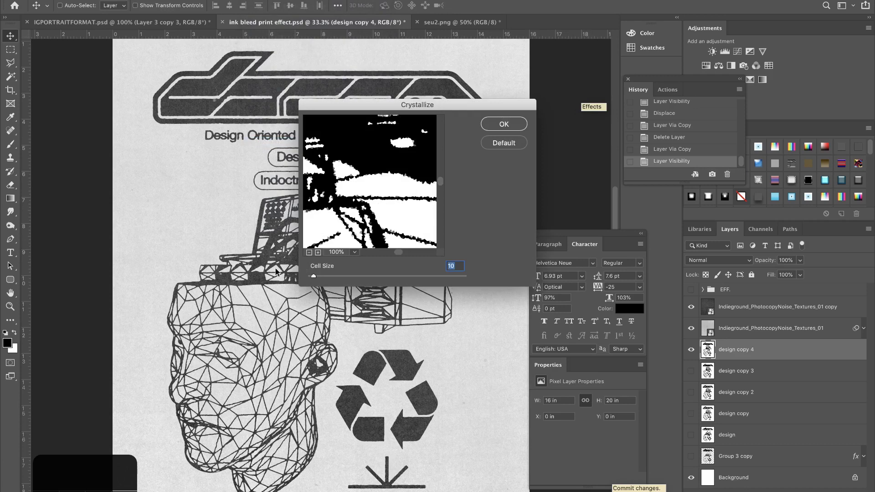
pyautogui.press('super+equal')
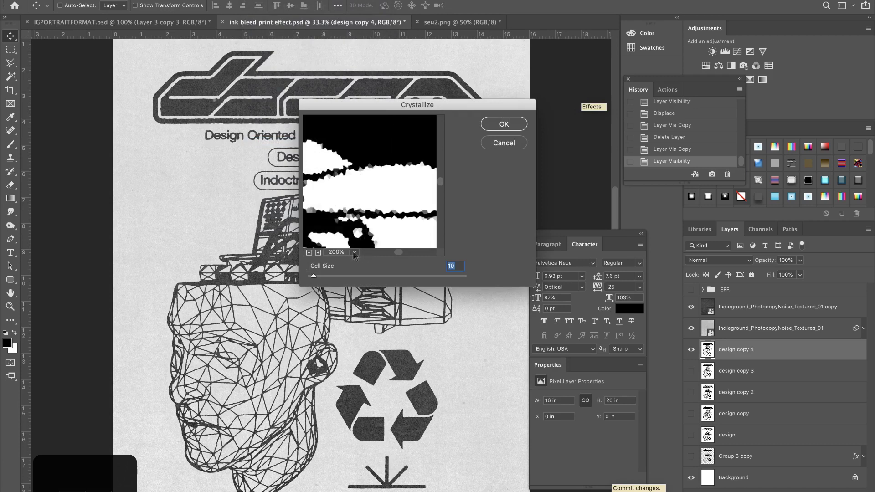
pyautogui.moveTo(396, 189); pyautogui.dragTo(313, 239)
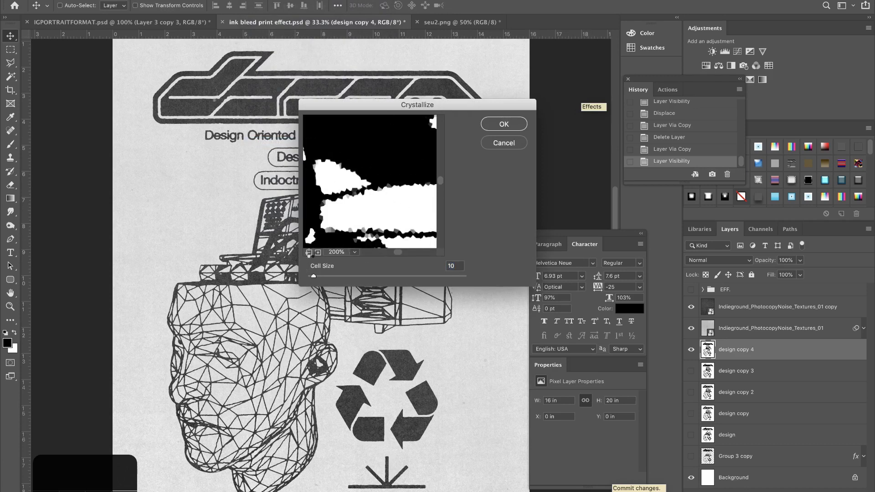
pyautogui.click(309, 252)
pyautogui.click(309, 252)
pyautogui.moveTo(378, 190); pyautogui.dragTo(397, 233)
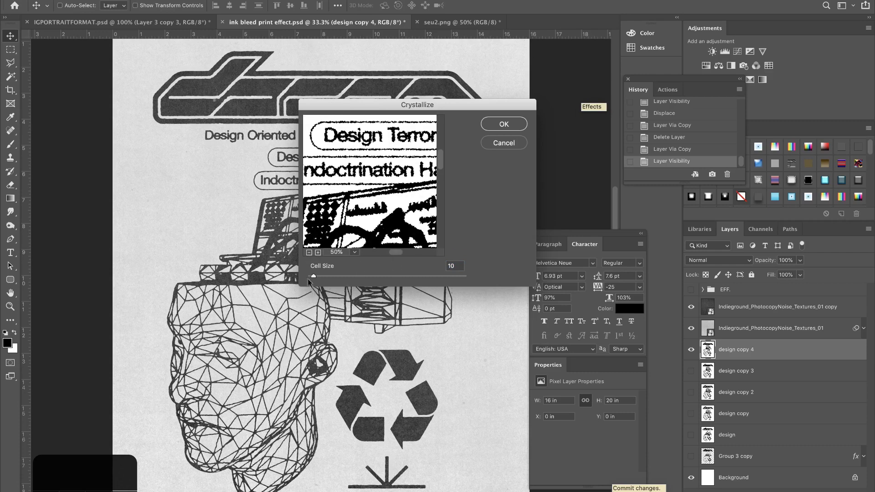
pyautogui.moveTo(313, 279); pyautogui.dragTo(311, 279)
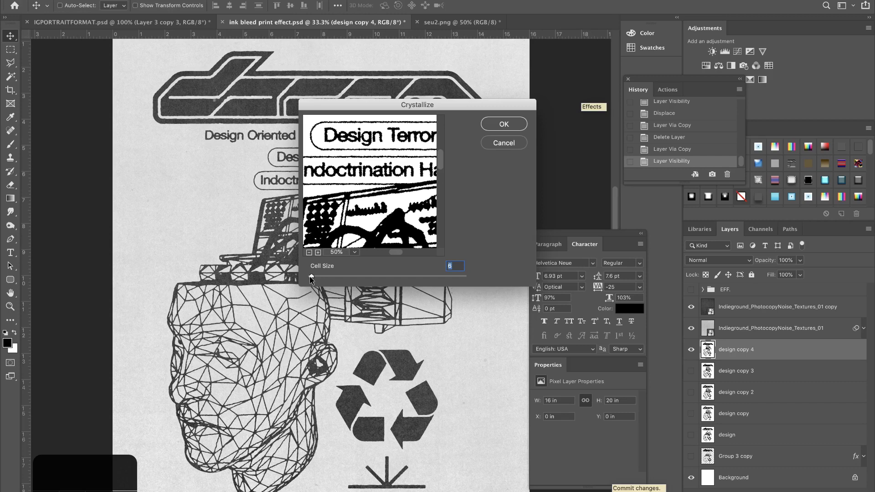
pyautogui.write('4')
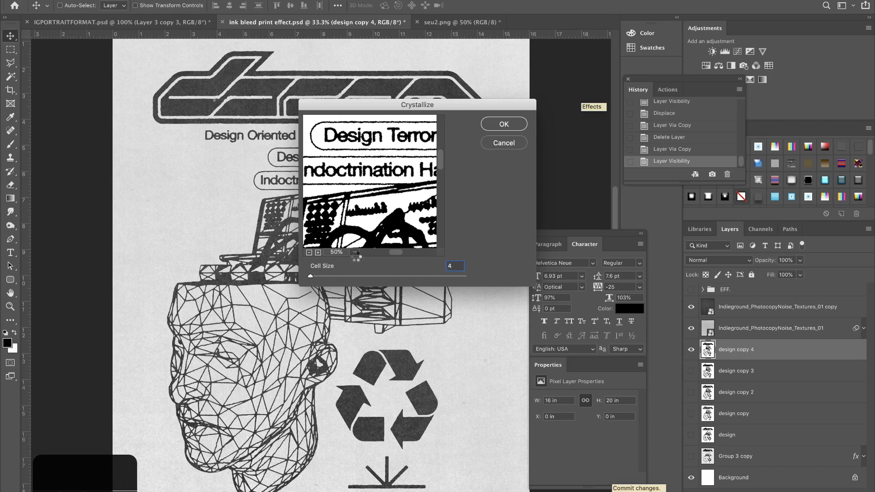
pyautogui.press('Return')
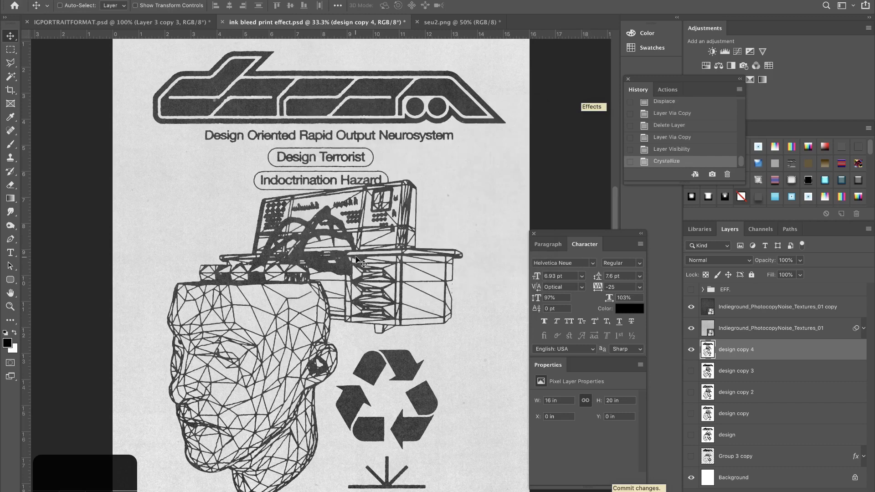
# Examine the crystallized edges up close and compare them with the original "design" layer by toggling layer visibility
pyautogui.scroll(6, 358, 262)
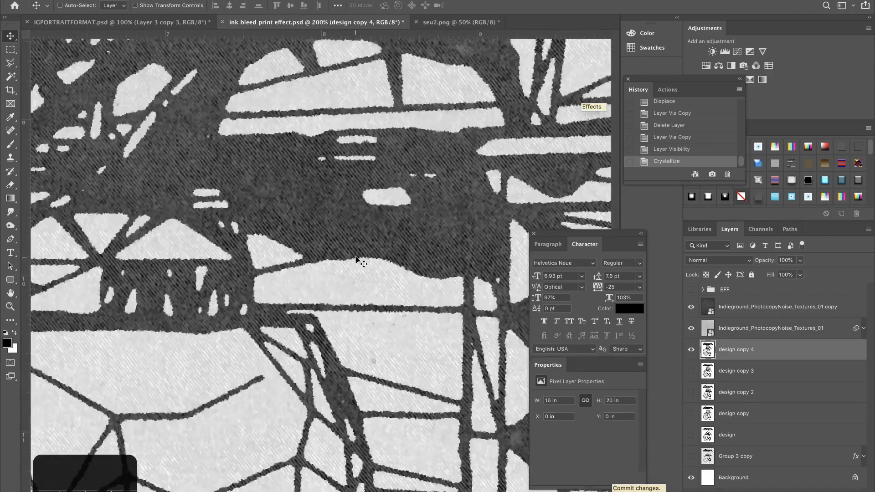
pyautogui.scroll(4, 358, 262)
pyautogui.hscroll(-2, 358, 262)
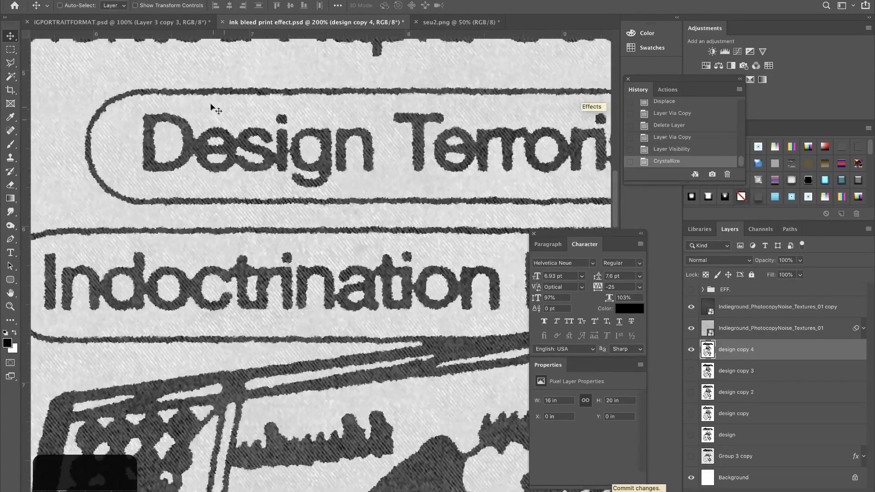
pyautogui.hscroll(-5, 288, 78)
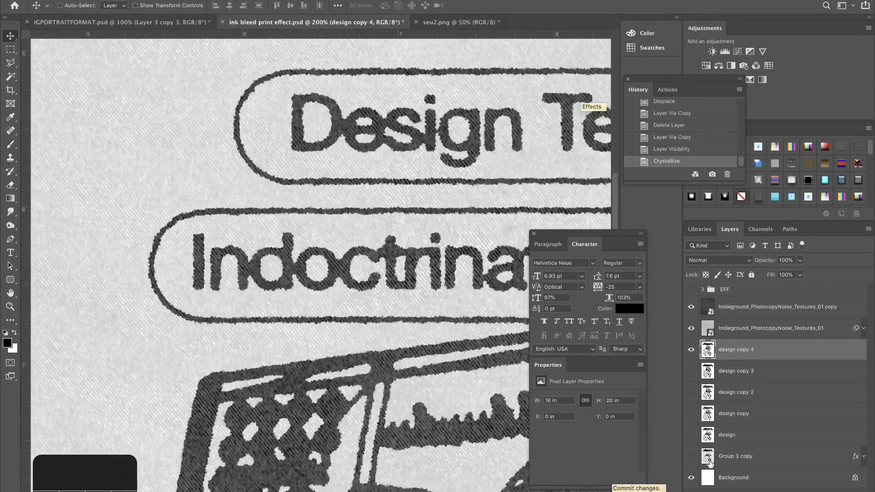
pyautogui.click(690, 435)
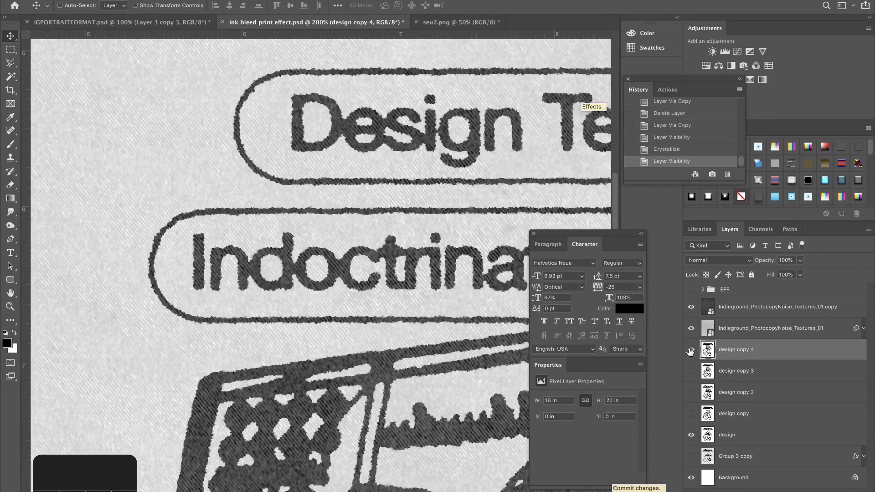
pyautogui.click(690, 350)
pyautogui.click(691, 350)
pyautogui.click(691, 350)
pyautogui.click(690, 350)
pyautogui.hotkey('ctrl', '0')
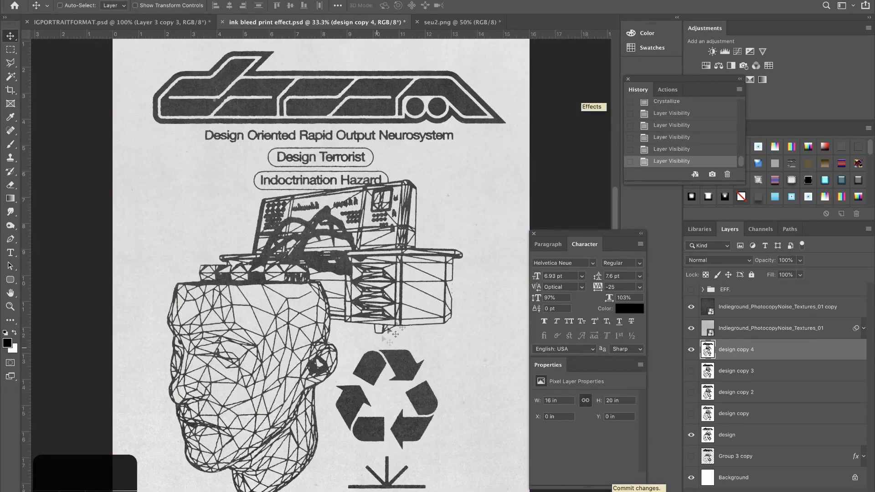
pyautogui.click(689, 435)
pyautogui.scroll(3, 397, 348)
pyautogui.scroll(-2, 397, 348)
# Switch to the browser to view the Indieground photocopy noise textures page and the Iconoclast Book Club reference poster
pyautogui.click(370, 482)
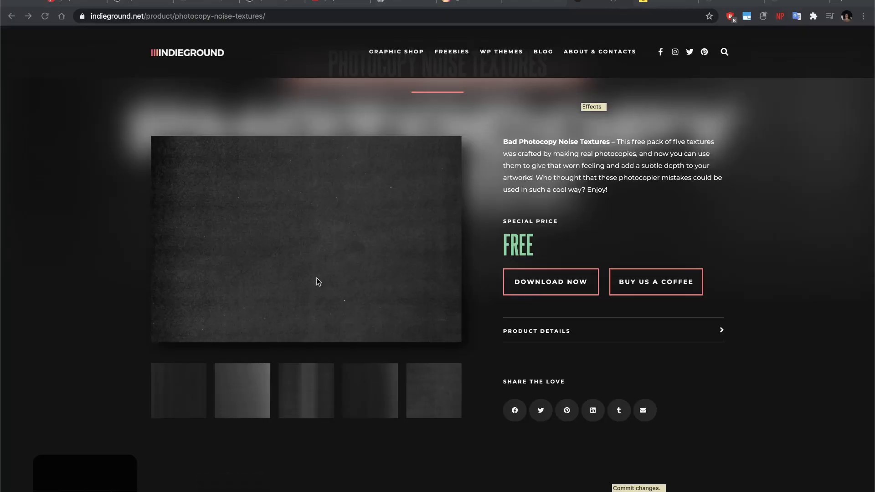
pyautogui.hotkey('ctrl', 'shift', 'Tab')
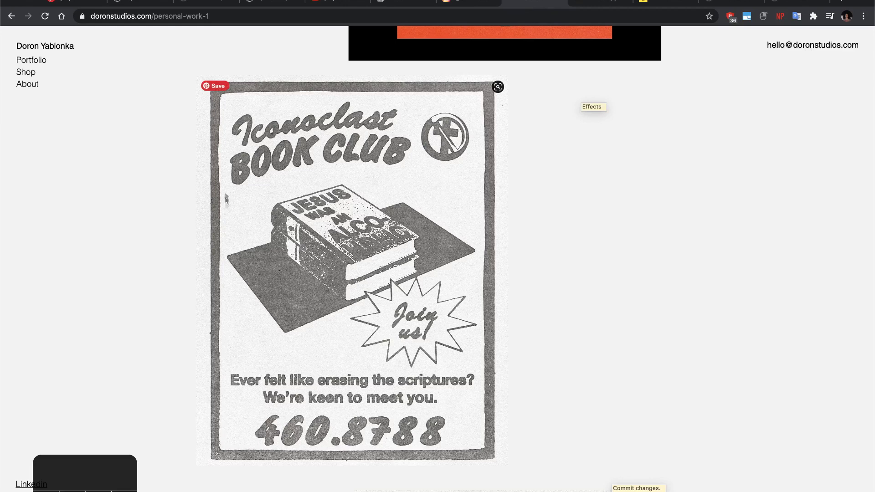
pyautogui.click(358, 480)
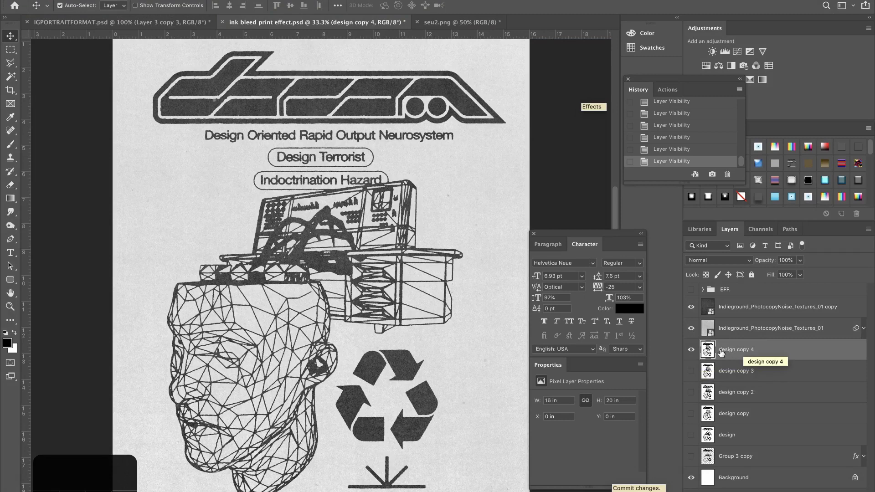
# Duplicate the "design copy 4" layer and place the new copy above both photocopy texture layers
pyautogui.press('super+j')
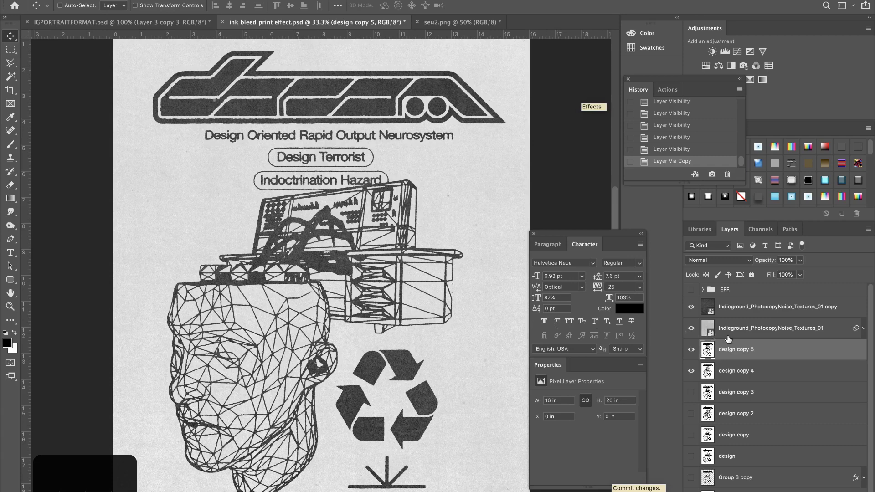
pyautogui.moveTo(747, 350); pyautogui.dragTo(750, 299)
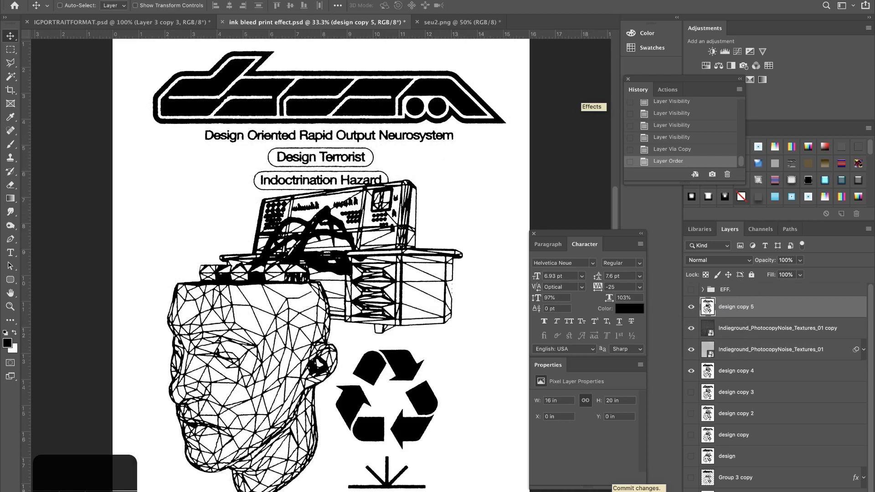
# Open the Filter Gallery for the "design copy 5" layer, frame the logo in the preview, and choose the Photocopy sketch filter
pyautogui.click(256, 1)
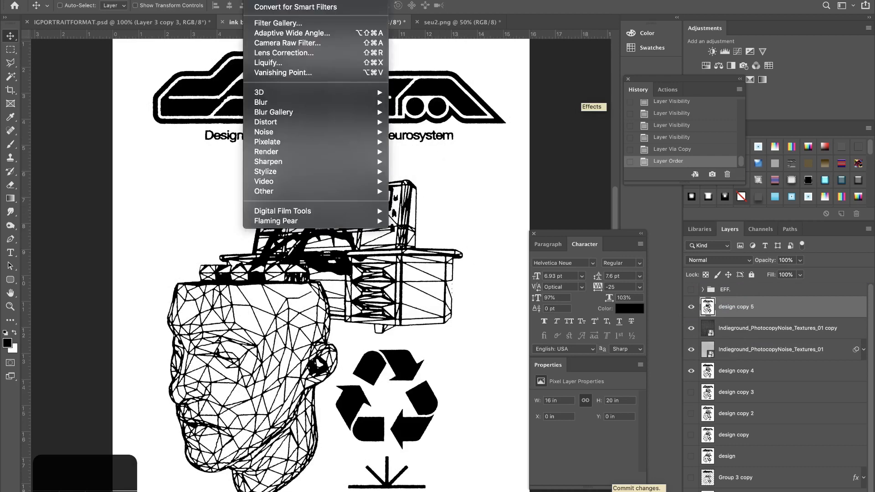
pyautogui.click(283, 22)
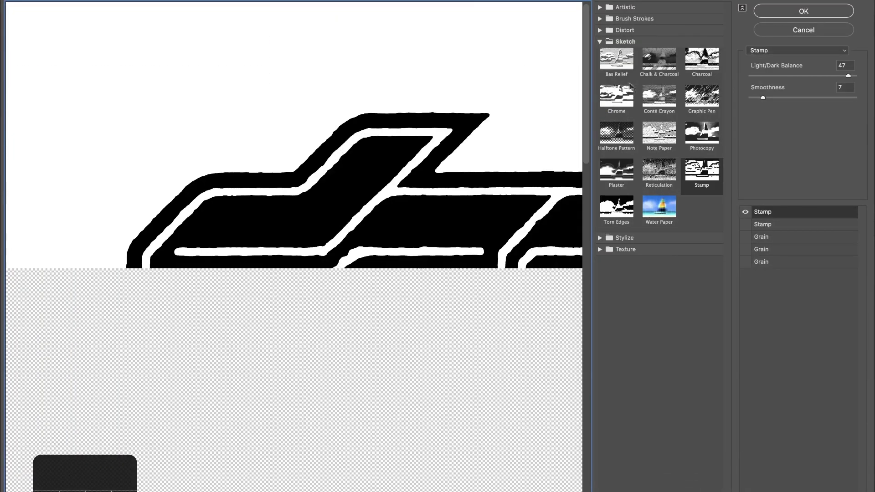
pyautogui.moveTo(445, 220); pyautogui.dragTo(383, 221)
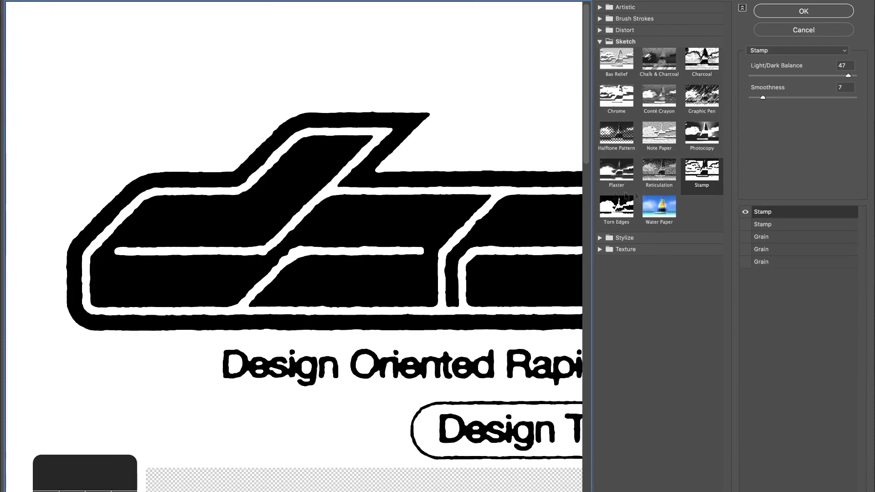
pyautogui.click(703, 150)
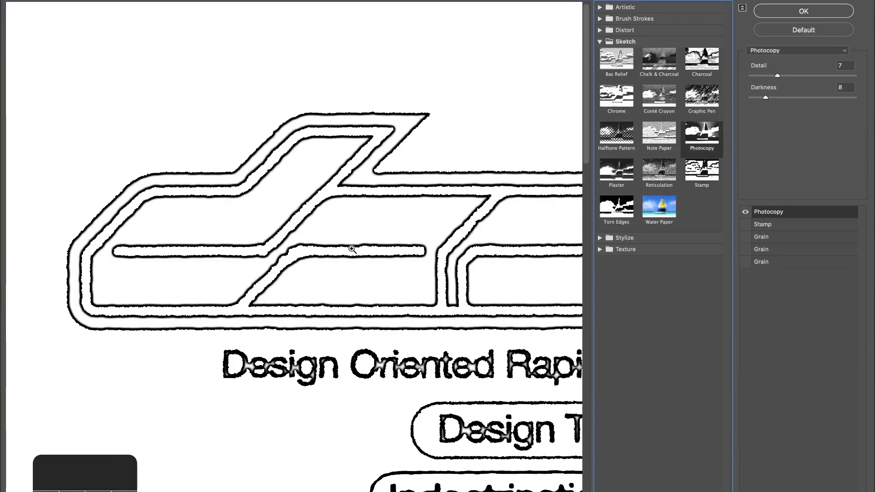
# Examine the Photocopy filter preview up close around the "Design Terrorist" and "Indoctrination Hazard" lettering
pyautogui.hotkey('ctrl', '0')
pyautogui.keyDown('ctrl'); pyautogui.click(352, 250); pyautogui.keyUp('ctrl')
pyautogui.keyDown('ctrl'); pyautogui.click(351, 249); pyautogui.keyUp('ctrl')
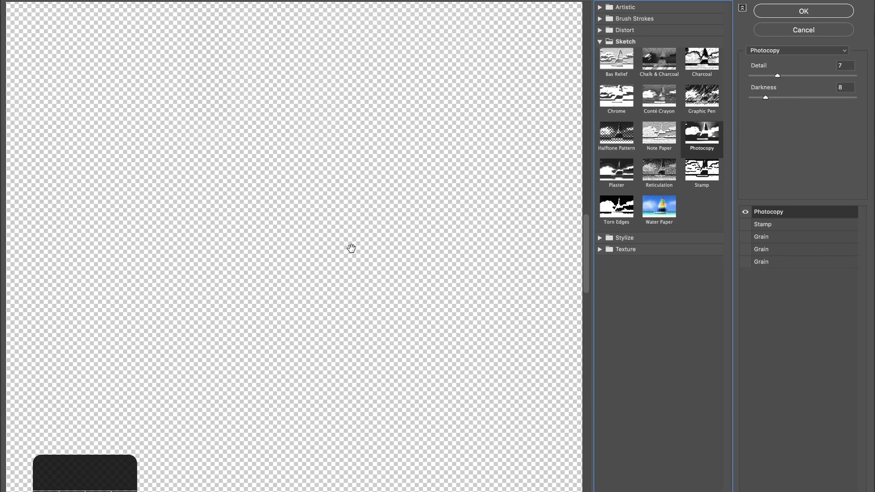
pyautogui.moveTo(360, 156); pyautogui.dragTo(409, 292)
pyautogui.moveTo(352, 185); pyautogui.dragTo(560, 332)
pyautogui.moveTo(390, 210); pyautogui.dragTo(379, 278)
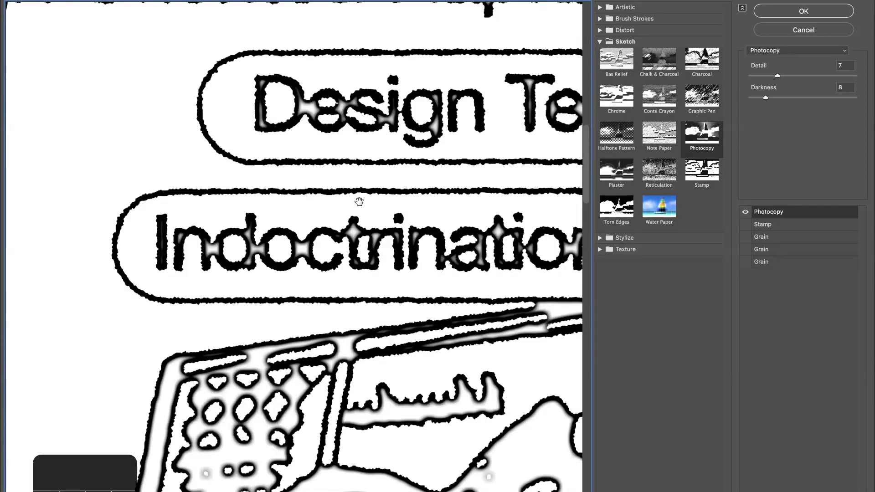
pyautogui.moveTo(357, 201); pyautogui.dragTo(357, 267)
pyautogui.keyDown('super'); pyautogui.click(359, 269); pyautogui.keyUp('super')
pyautogui.moveTo(329, 307); pyautogui.dragTo(303, 336)
pyautogui.moveTo(376, 198); pyautogui.dragTo(331, 224)
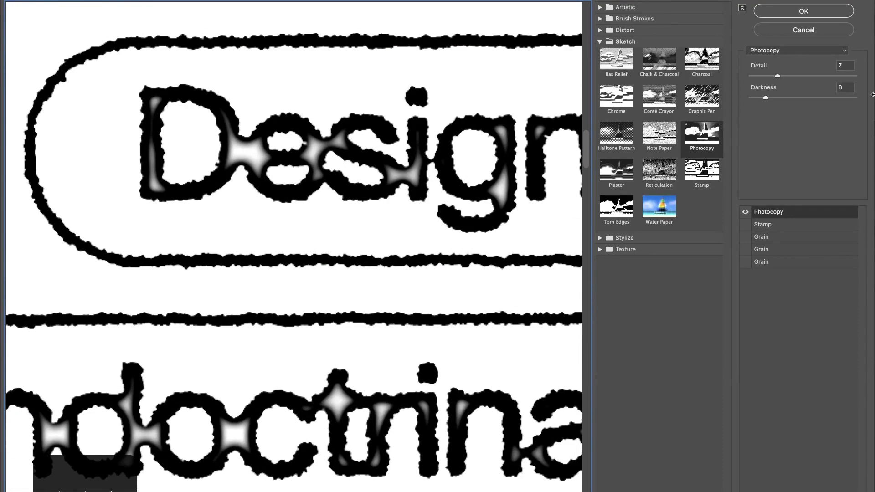
# Set the Photocopy filter's Detail to 8 and Darkness to 4, and apply it to the layer
pyautogui.moveTo(801, 74); pyautogui.dragTo(764, 78)
pyautogui.click(756, 98)
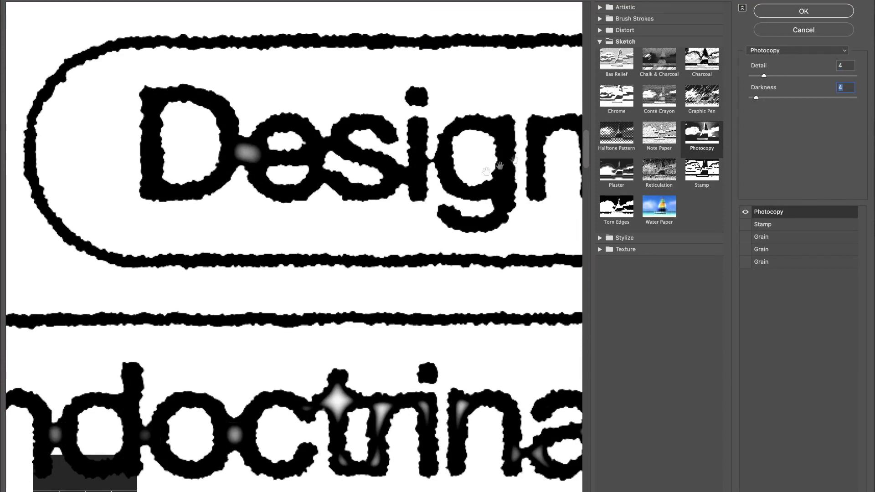
pyautogui.press('alt')
pyautogui.scroll(-5, 473, 182)
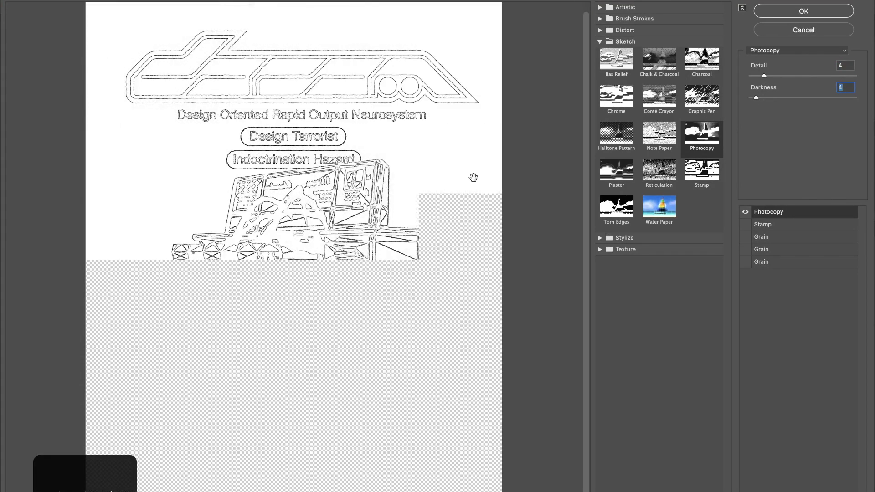
pyautogui.click(780, 75)
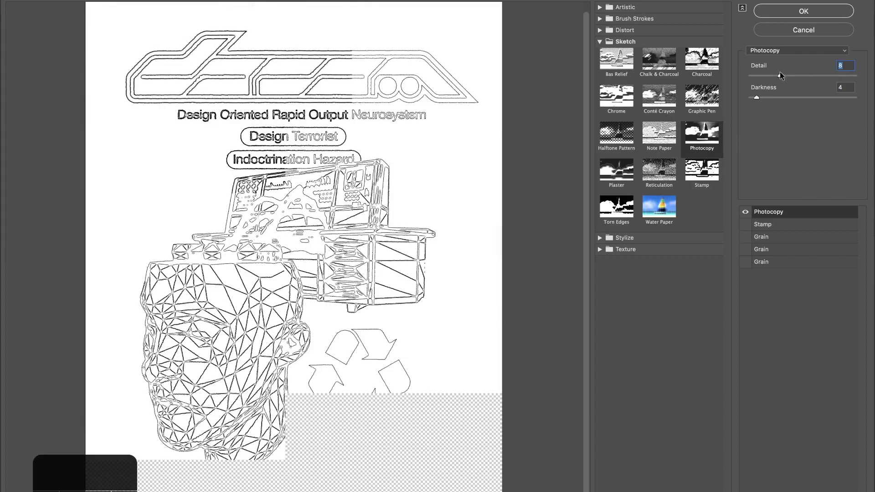
pyautogui.press('Return')
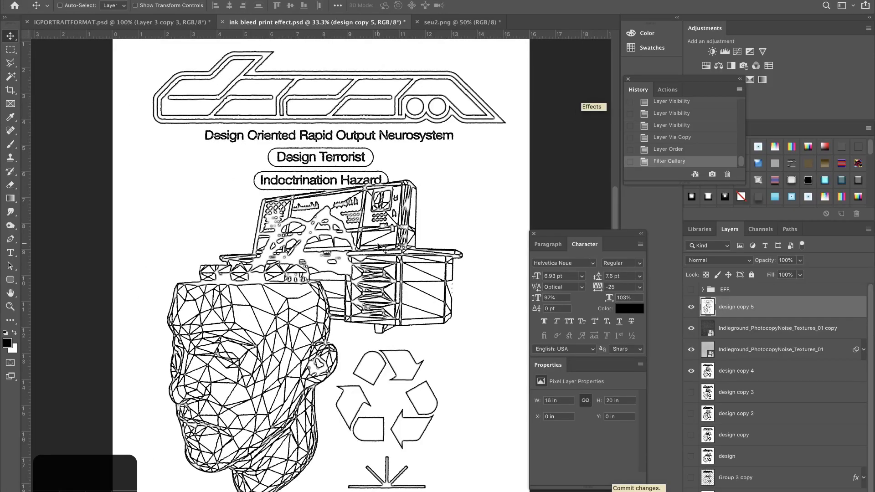
# Examine the photocopied outlines up close across the computer illustration, the wireframe head and the lettering
pyautogui.scroll(6, 377, 246)
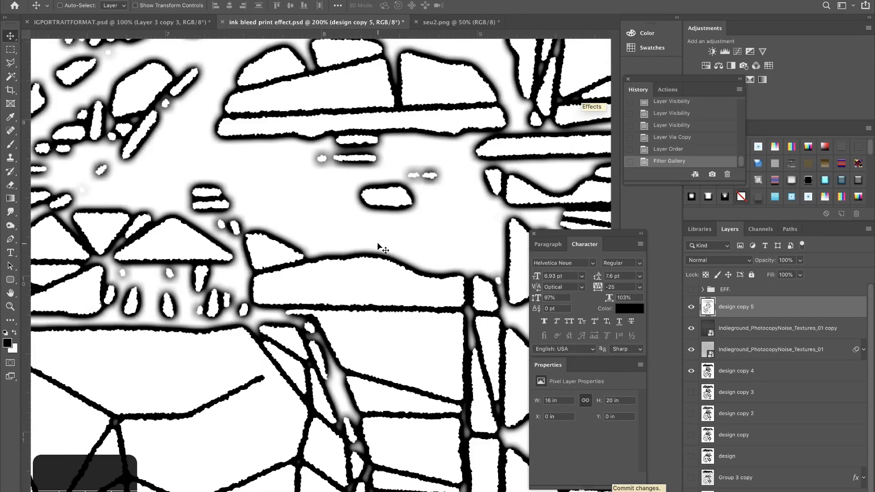
pyautogui.hscroll(-10, 377, 247)
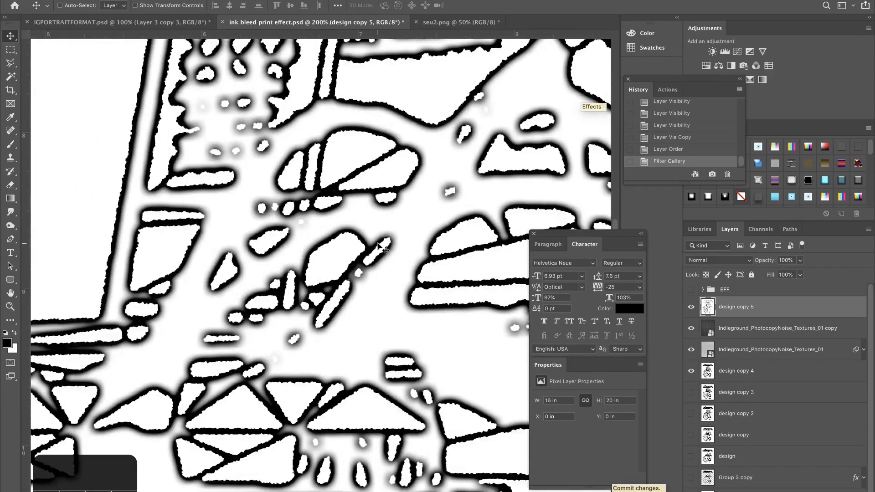
pyautogui.scroll(-6, 378, 247)
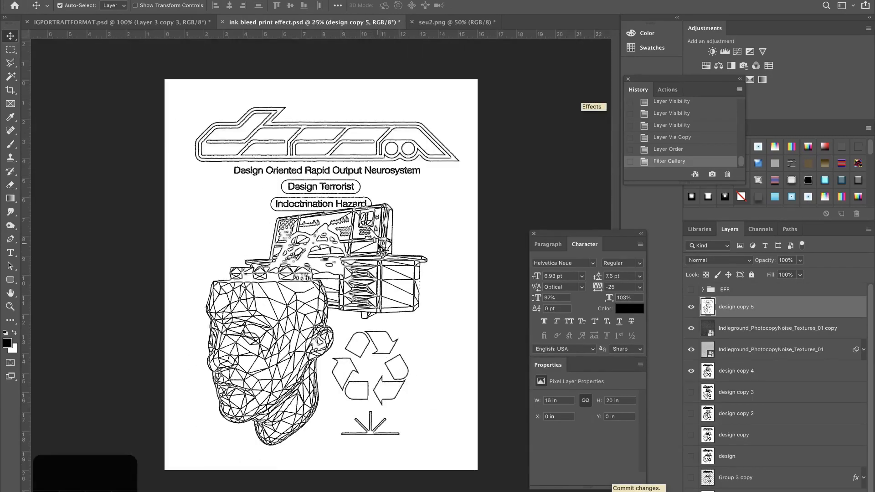
pyautogui.scroll(2, 378, 246)
pyautogui.scroll(-6, 387, 251)
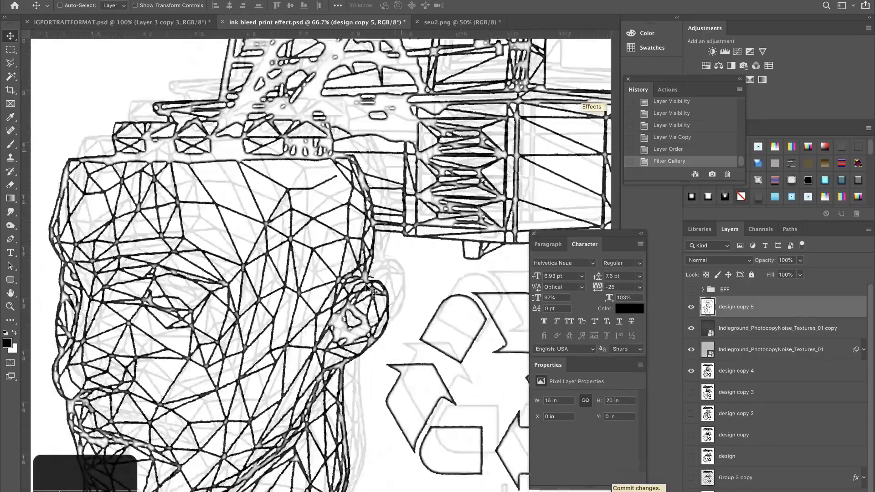
pyautogui.scroll(5, 369, 289)
pyautogui.scroll(5, 374, 291)
pyautogui.hscroll(1, 374, 290)
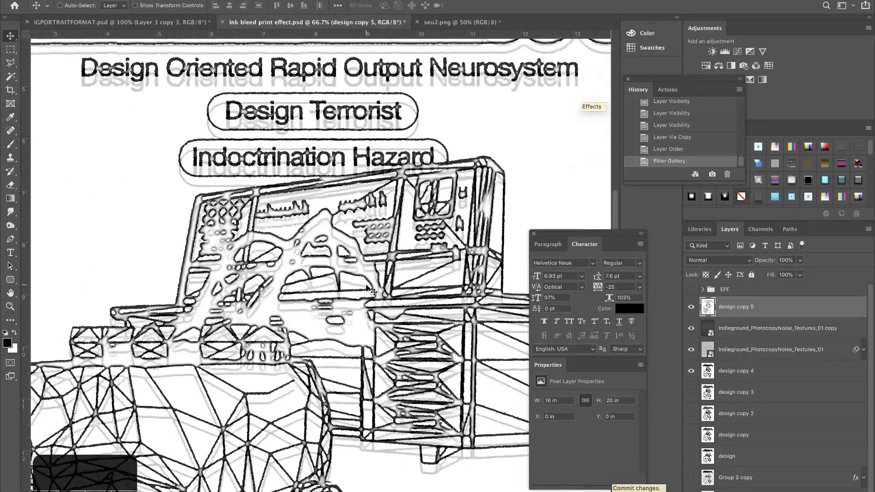
pyautogui.scroll(-1, 367, 287)
pyautogui.scroll(4, 367, 287)
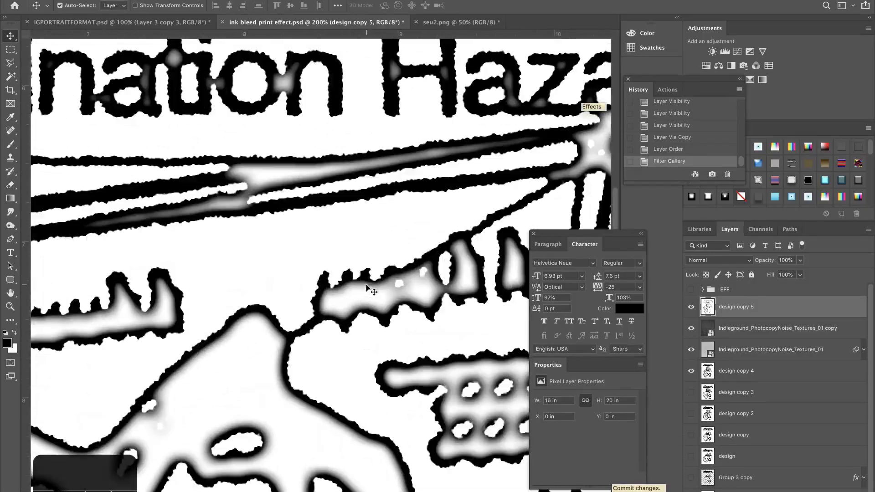
pyautogui.scroll(-6, 367, 287)
pyautogui.hotkey('ctrl', '+')
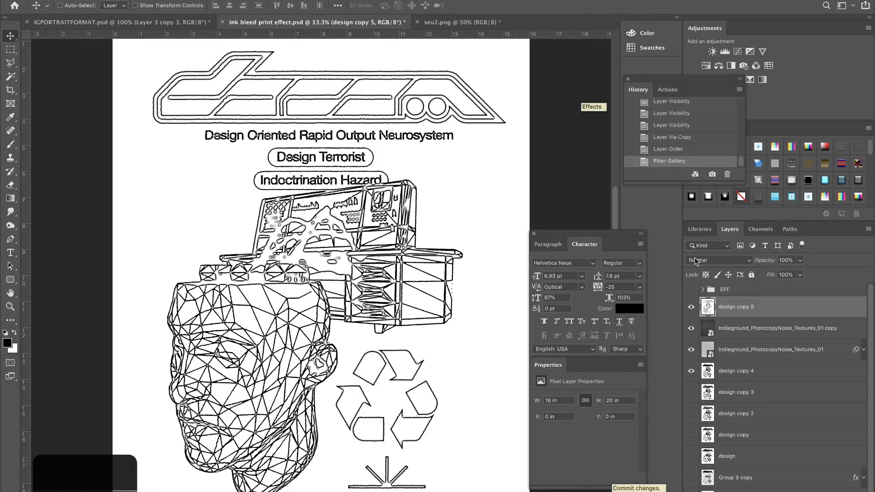
# Set the "design copy 5" layer's blend mode to Darken and its opacity to 60%
pyautogui.click(695, 259)
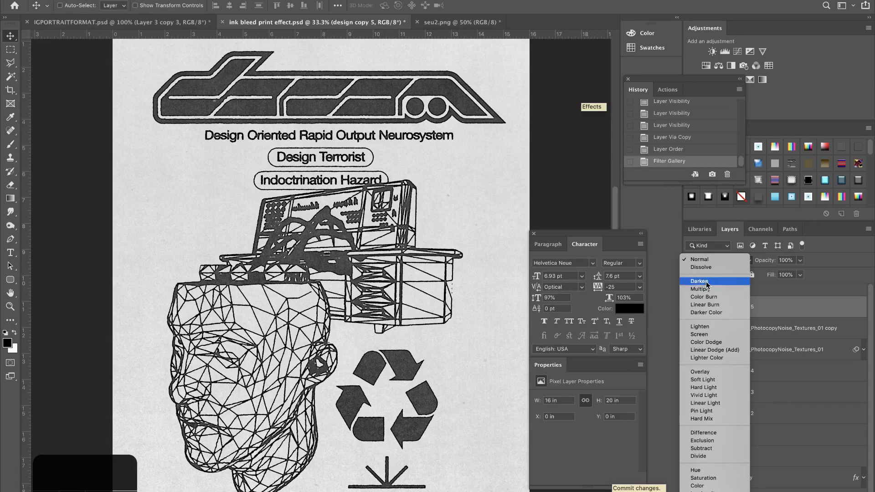
pyautogui.click(699, 281)
pyautogui.scroll(5, 329, 240)
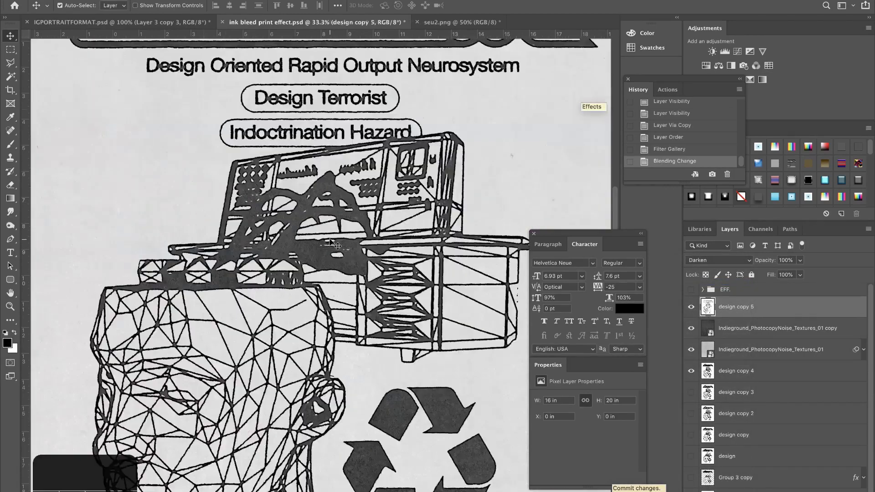
pyautogui.scroll(5, 328, 241)
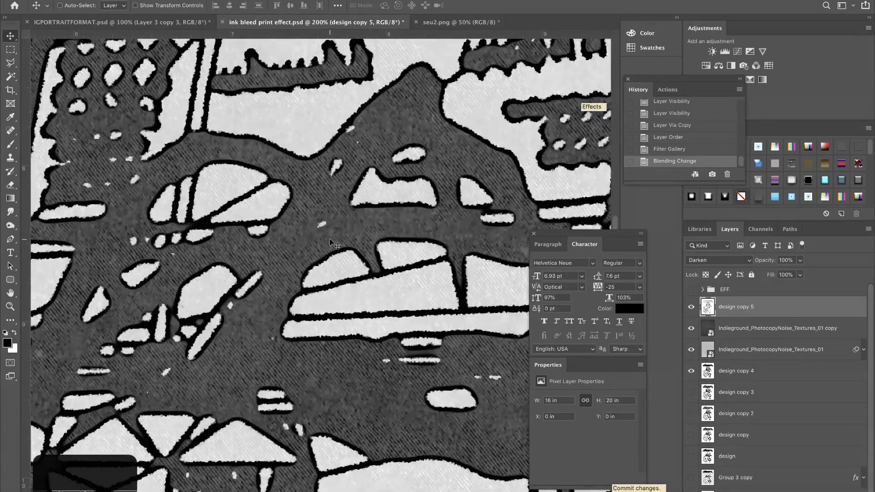
pyautogui.scroll(15, 258, 144)
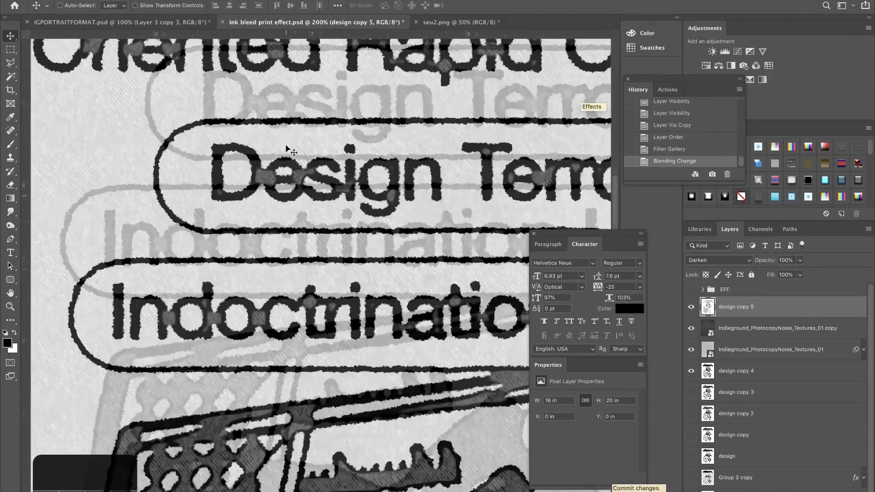
pyautogui.scroll(5, 290, 150)
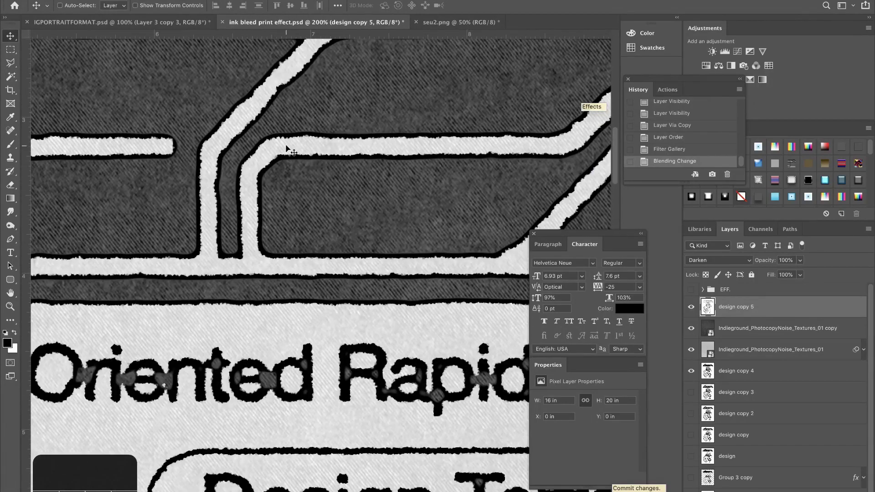
pyautogui.press('6')
pyautogui.press('0')
# Inspect the blended outlines on the wireframe head and compare them with the Iconoclast Book Club poster in the browser
pyautogui.hotkey('ctrl', '0')
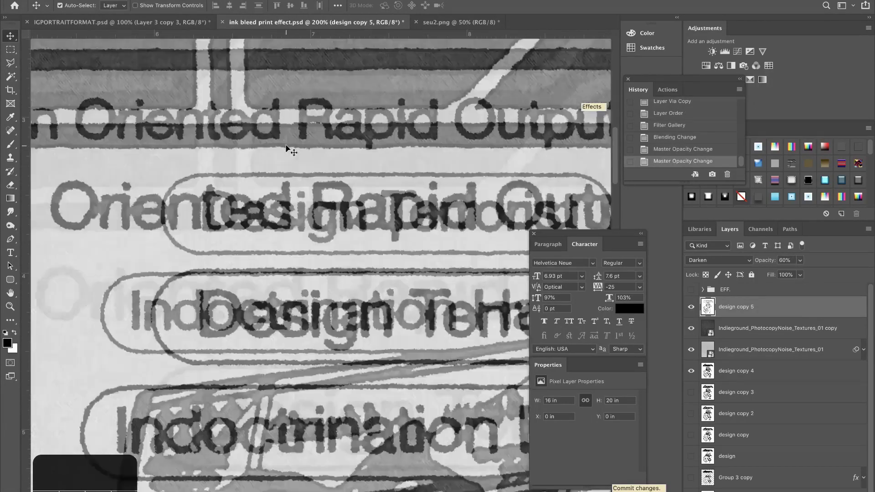
pyautogui.hotkey('ctrl', '+')
pyautogui.hotkey('ctrl', '+')
pyautogui.hotkey('ctrl', '+')
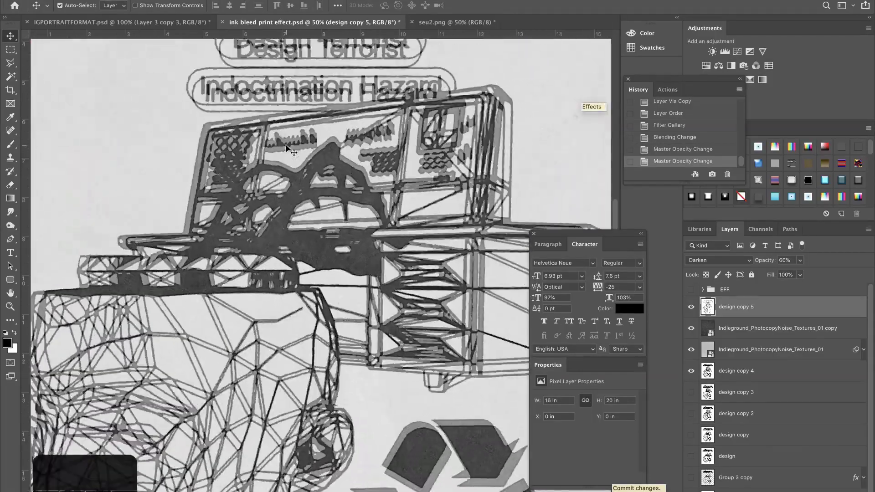
pyautogui.scroll(-6, 344, 193)
pyautogui.scroll(-15, 344, 193)
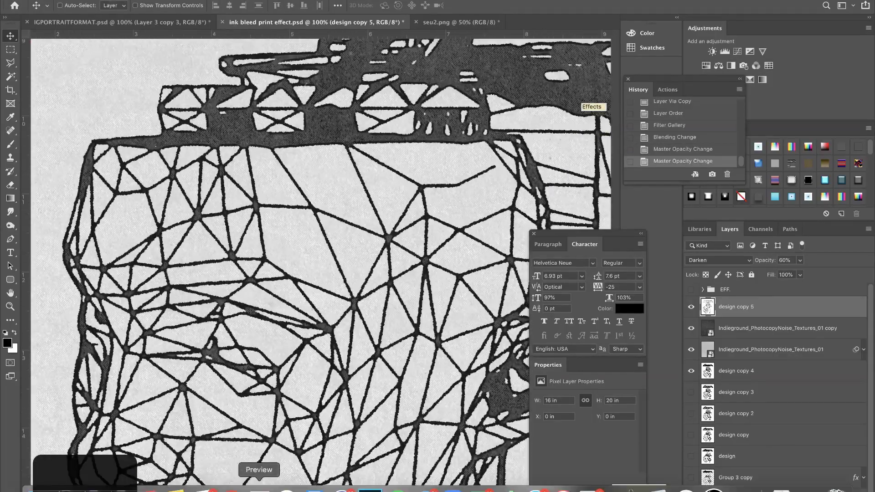
pyautogui.click(231, 487)
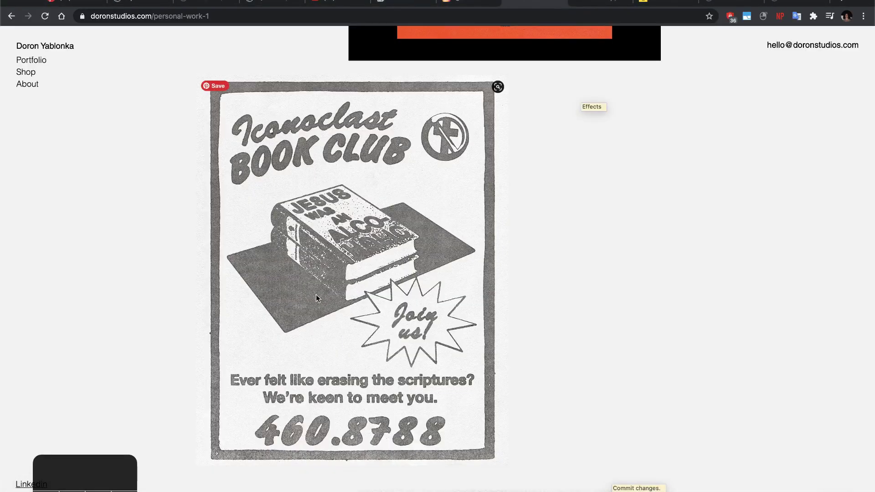
pyautogui.click(371, 485)
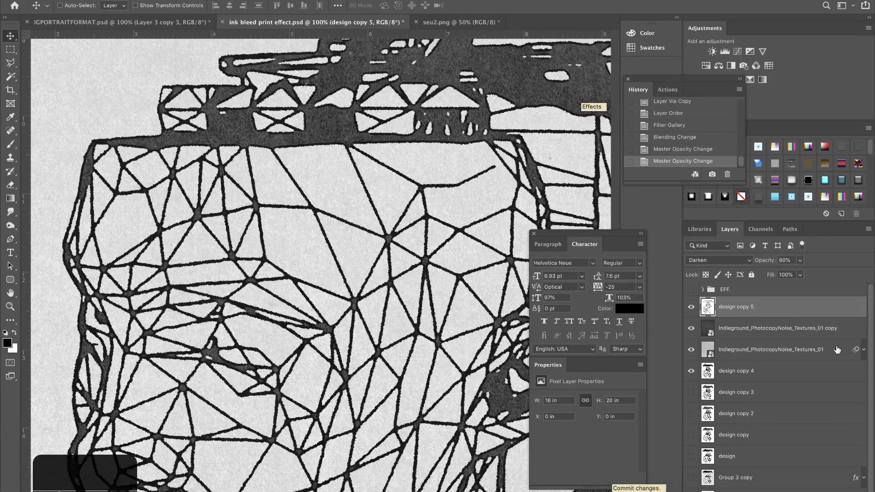
# Start a Levels adjustment on the "Indieground_PhotocopyNoise_Textures_01 copy" layer and set the midtone input to 1.55
pyautogui.click(790, 324)
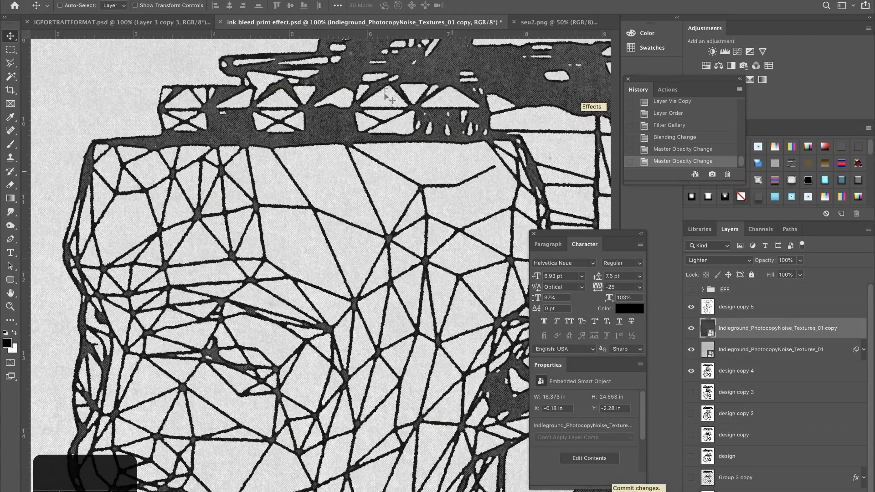
pyautogui.click(143, 0)
pyautogui.moveTo(160, 8)
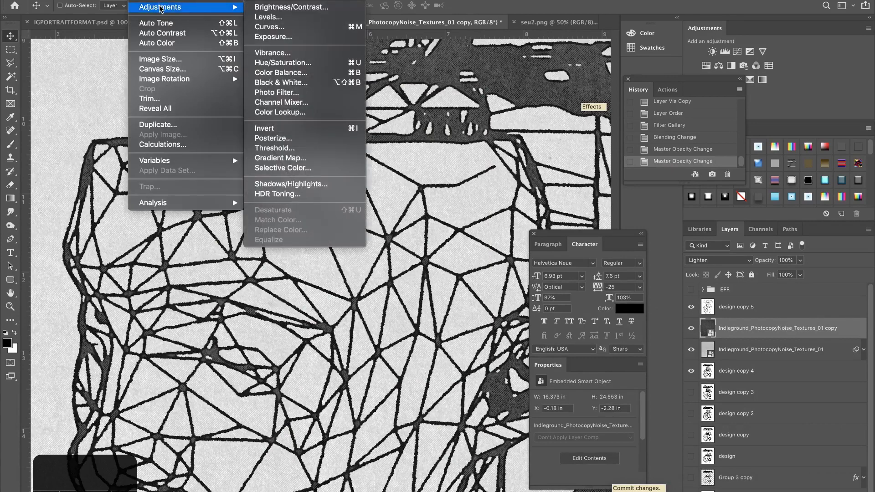
pyautogui.click(299, 18)
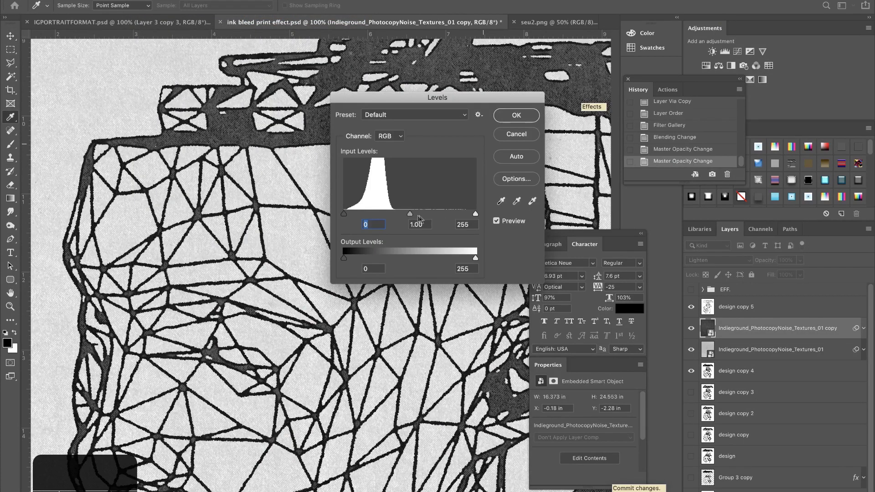
pyautogui.moveTo(404, 214)
pyautogui.mouseDown()
pyautogui.moveTo(391, 213)
pyautogui.moveTo(408, 215)
pyautogui.mouseUp()
pyautogui.click(390, 215)
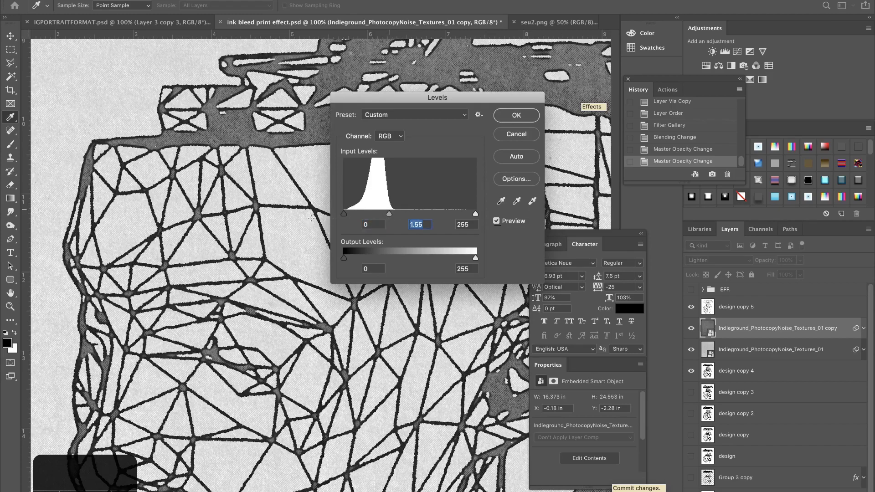
# Raise the shadow input and lower the highlight input in Levels, and apply the adjustment to the photocopy texture copy
pyautogui.press('super+minus')
pyautogui.press('super+minus')
pyautogui.press('super+minus')
pyautogui.press('super+minus')
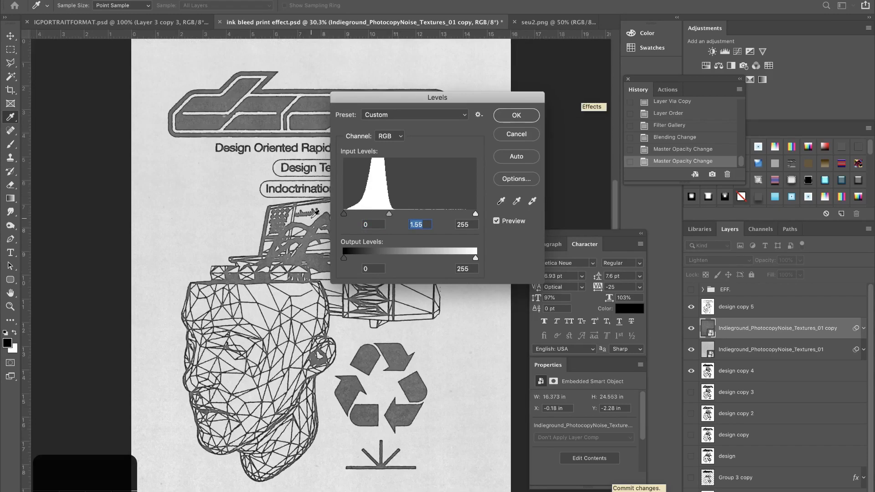
pyautogui.press('super+plus')
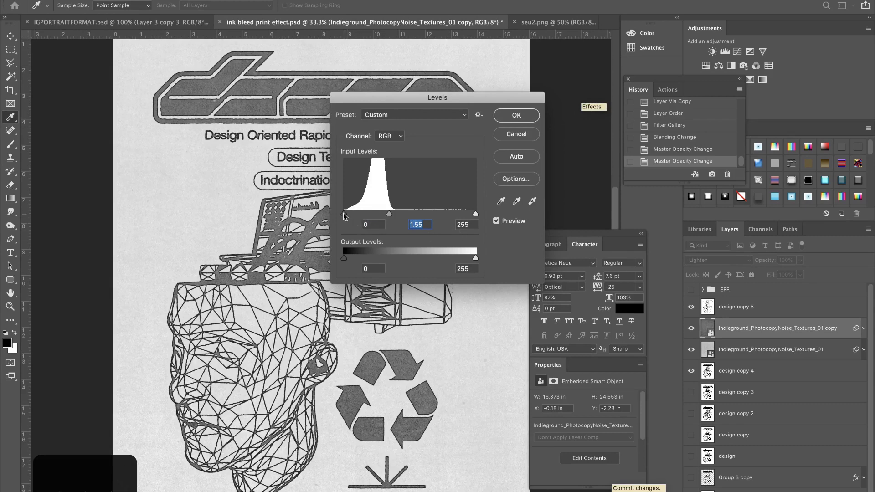
pyautogui.click(350, 215)
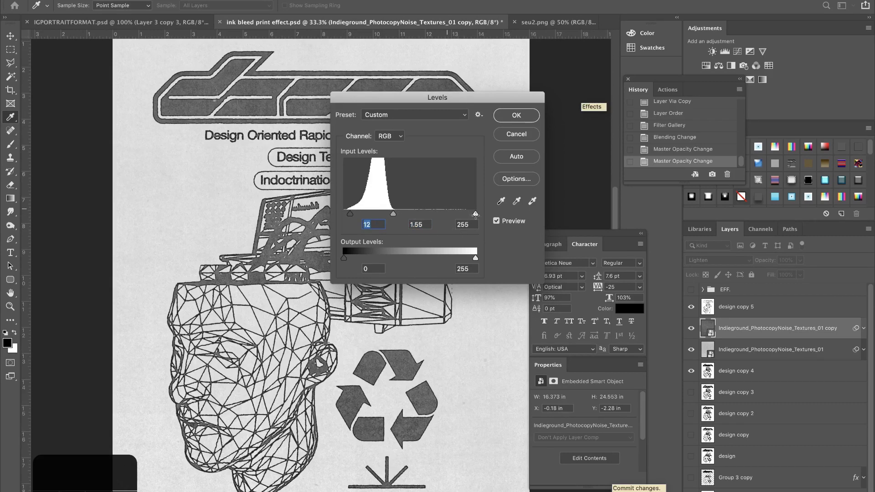
pyautogui.moveTo(470, 217); pyautogui.dragTo(464, 215)
pyautogui.moveTo(352, 215); pyautogui.dragTo(355, 216)
pyautogui.press('Return')
# Select the "design copy 5" layer and examine its outlines up close on the computer illustration
pyautogui.click(711, 308)
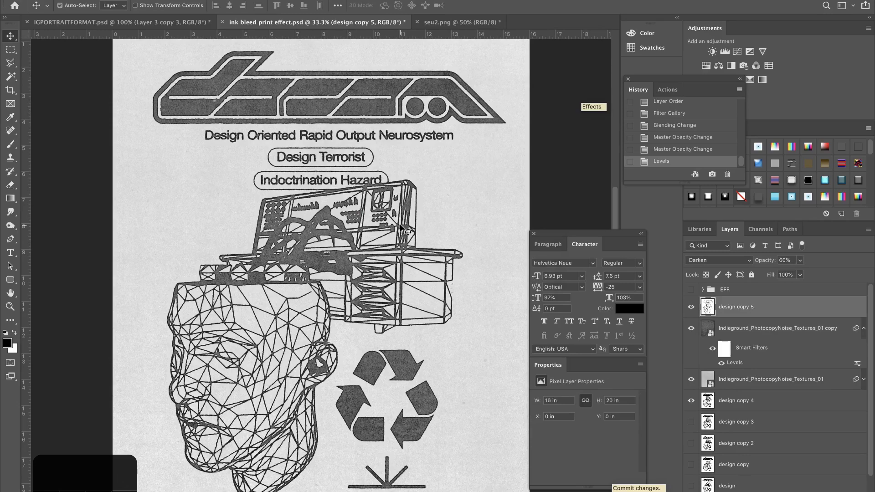
pyautogui.press('super+equal')
pyautogui.press('super+equal')
pyautogui.press('super+equal')
pyautogui.press('super+equal')
pyautogui.press('super+equal')
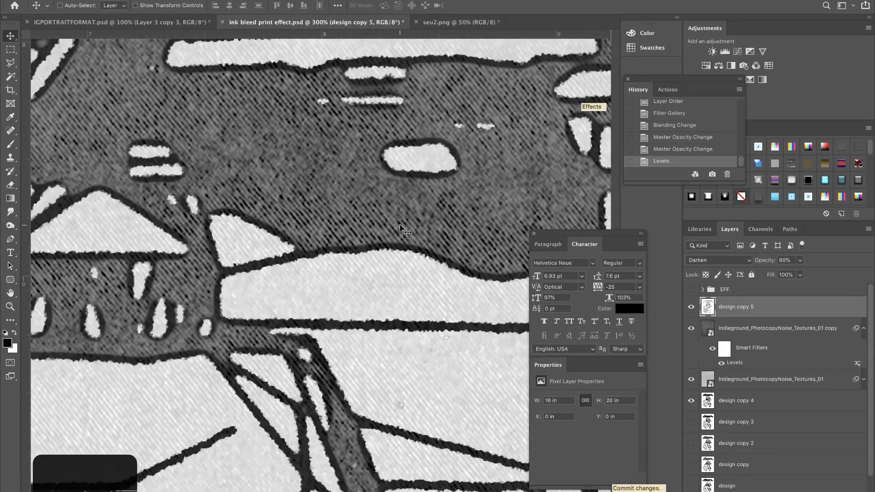
pyautogui.scroll(5, 306, 192)
pyautogui.scroll(4, 306, 192)
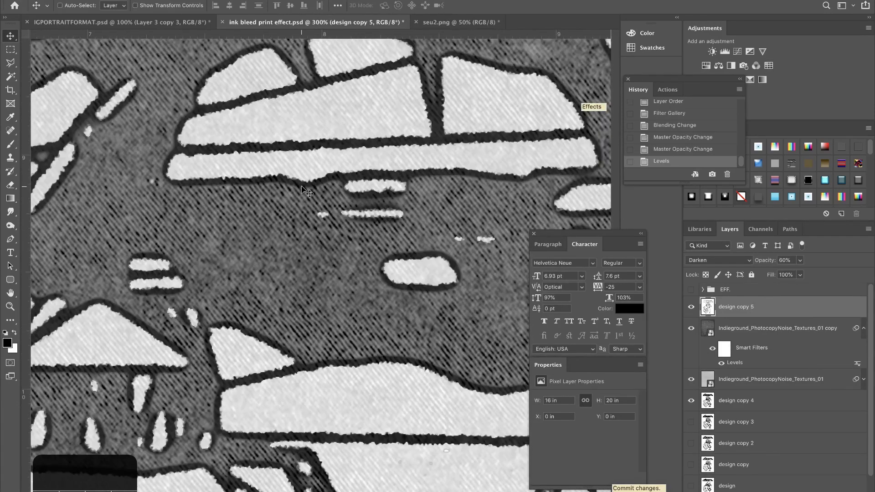
pyautogui.click(392, 0)
pyautogui.moveTo(287, 102)
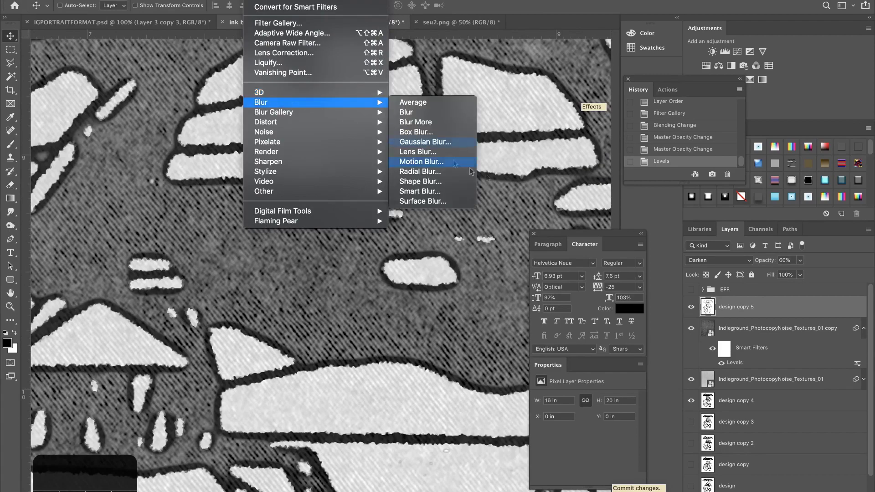
pyautogui.click(450, 164)
pyautogui.hotkey('ctrl', '+')
pyautogui.hotkey('ctrl', '+')
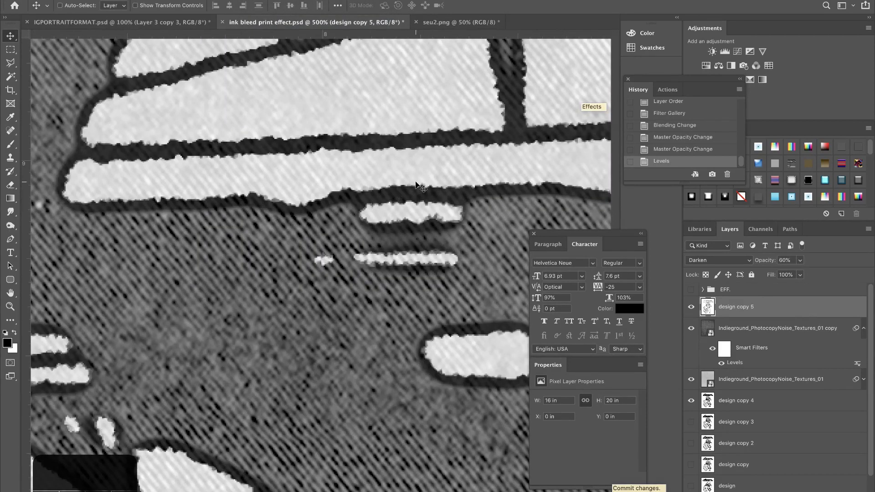
pyautogui.hotkey('ctrl', '0')
pyautogui.hotkey('ctrl', '+')
pyautogui.hotkey('ctrl', '+')
pyautogui.hotkey('ctrl', '+')
pyautogui.hotkey('ctrl', '+')
pyautogui.hotkey('ctrl', '+')
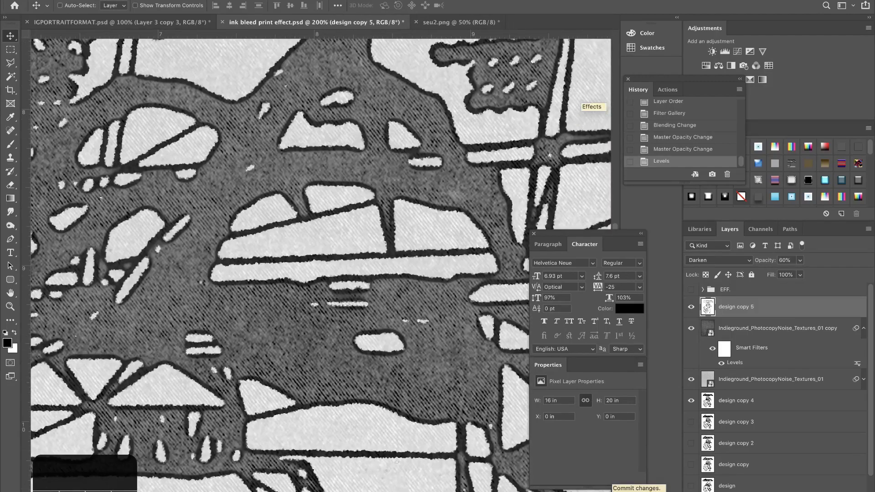
# Apply a Gaussian Blur with a 3.6 pixel radius to the "design copy 5" layer
pyautogui.click(258, 1)
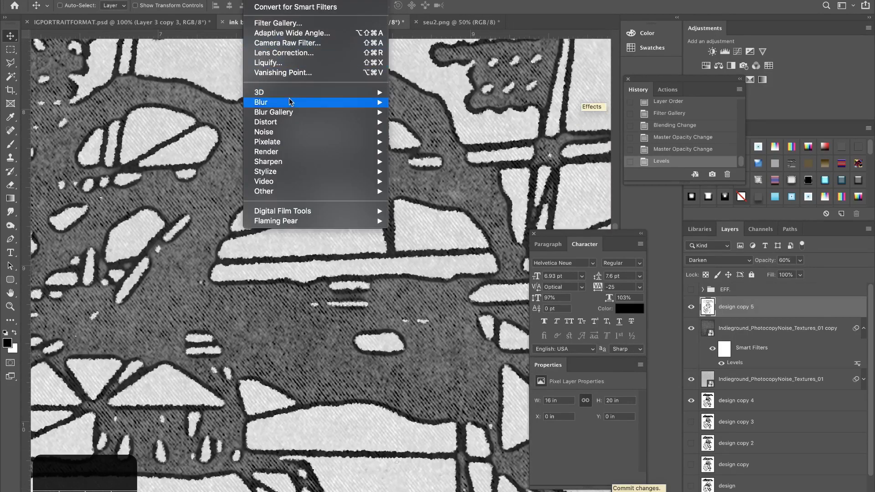
pyautogui.moveTo(290, 103)
pyautogui.click(426, 142)
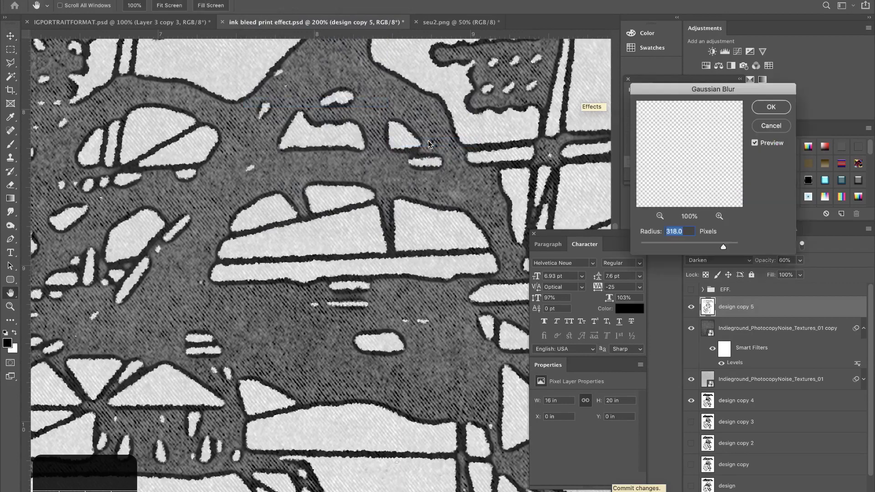
pyautogui.click(651, 246)
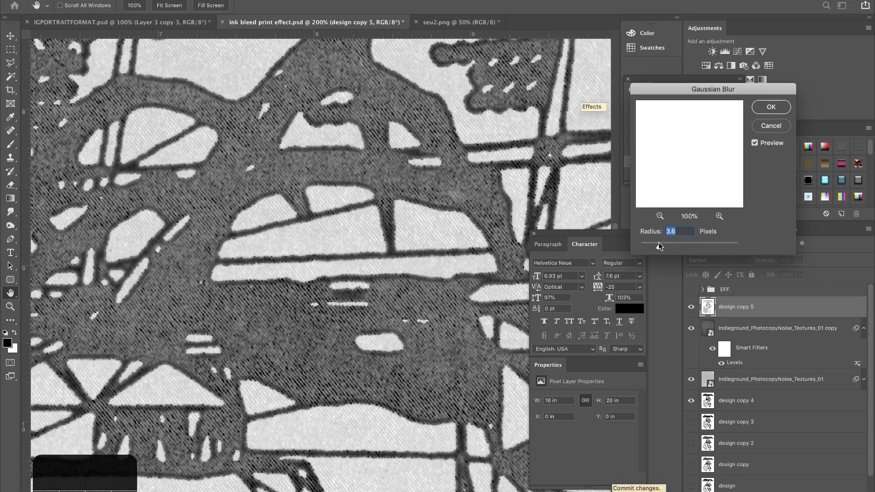
pyautogui.press('Return')
# Set the "design copy 5" layer's opacity to 70%
pyautogui.hotkey('ctrl', '-')
pyautogui.hotkey('ctrl', '-')
pyautogui.hotkey('ctrl', '-')
pyautogui.hotkey('ctrl', '-')
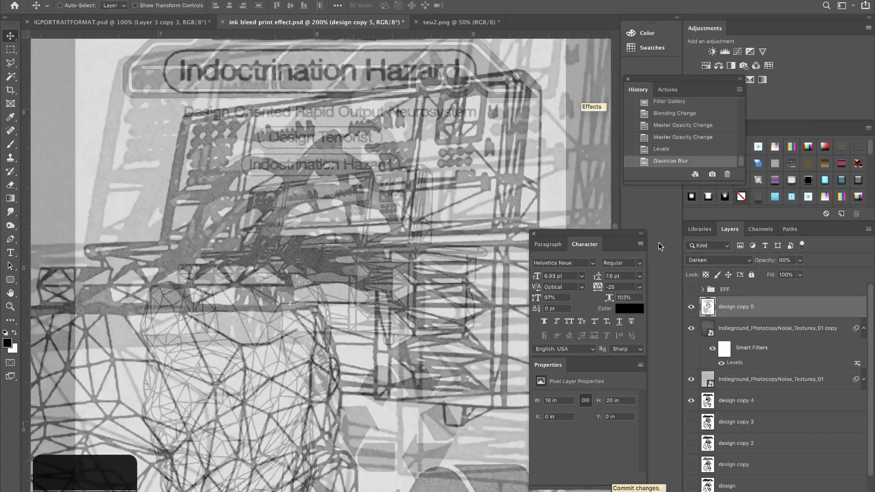
pyautogui.press('0')
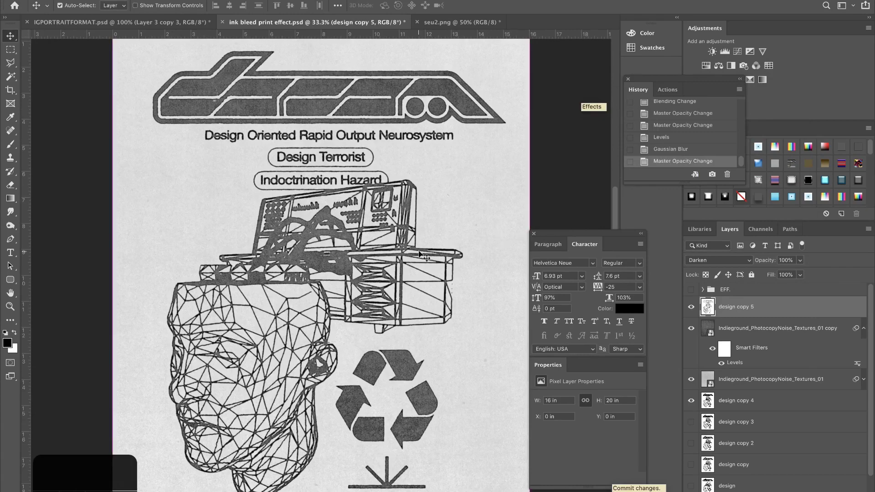
pyautogui.hotkey('ctrl', '+')
pyautogui.scroll(10, 419, 255)
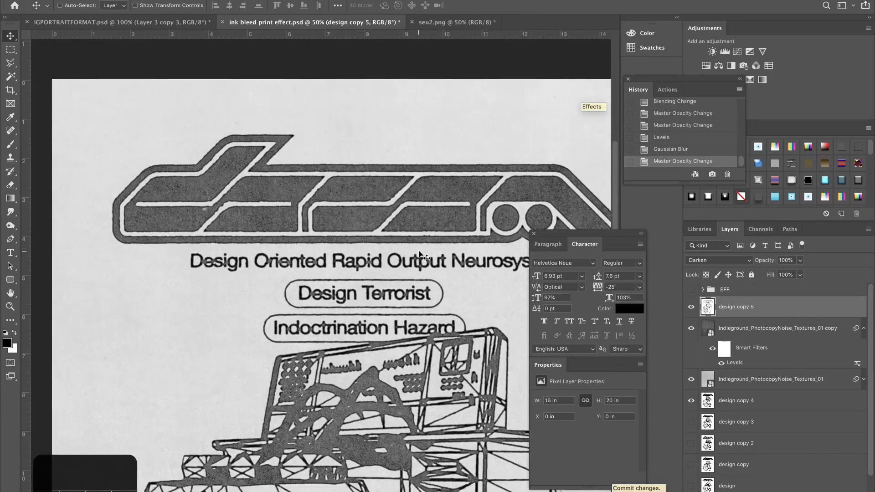
pyautogui.hotkey('ctrl', '+')
pyautogui.hotkey('ctrl', '+')
pyautogui.press('8')
pyautogui.press('7')
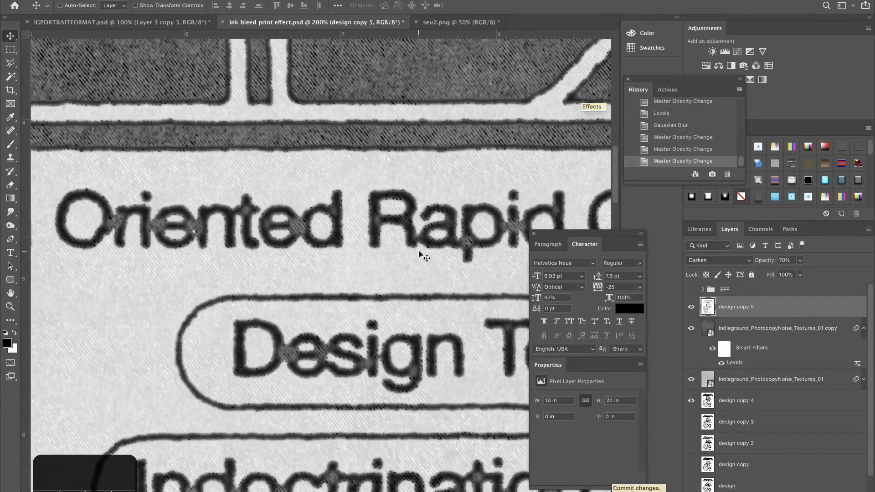
# Examine the softened outlines across the logo, the lettering and the wireframe head, both up close and on the whole poster
pyautogui.scroll(10, 421, 255)
pyautogui.hscroll(-5, 421, 255)
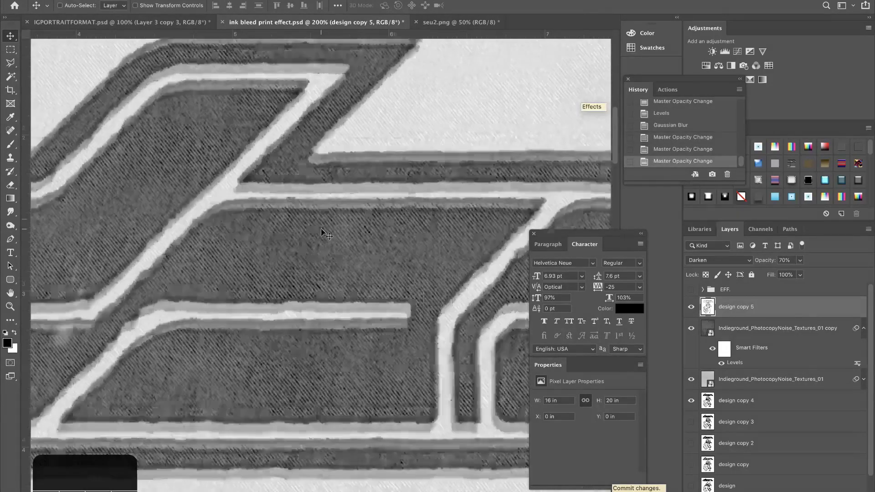
pyautogui.scroll(-5, 321, 229)
pyautogui.hscroll(-10, 321, 229)
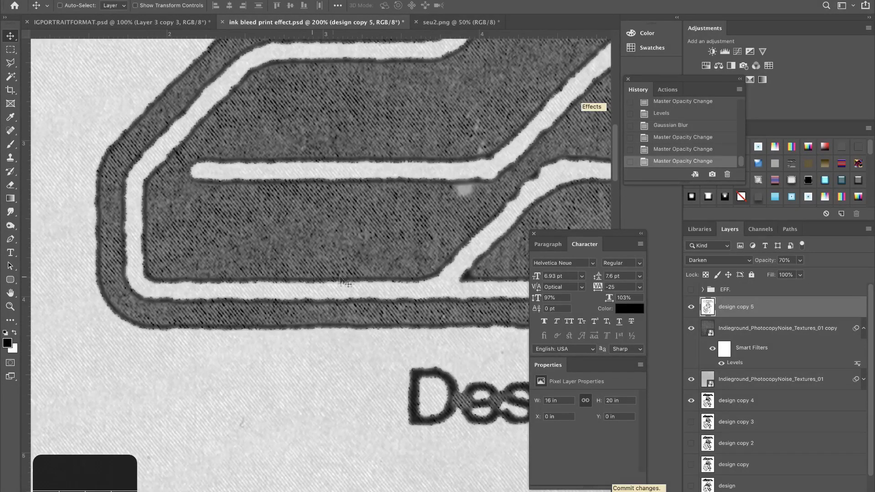
pyautogui.hscroll(5, 348, 282)
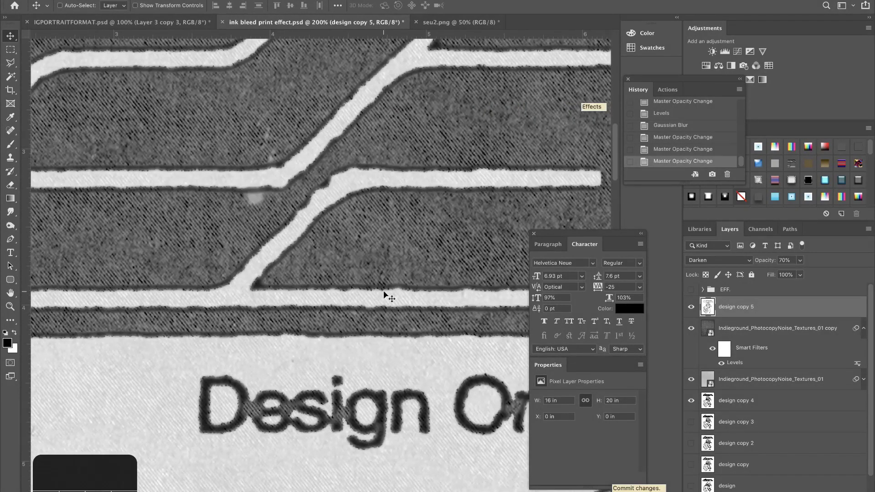
pyautogui.hscroll(10, 385, 293)
pyautogui.scroll(-15, 384, 293)
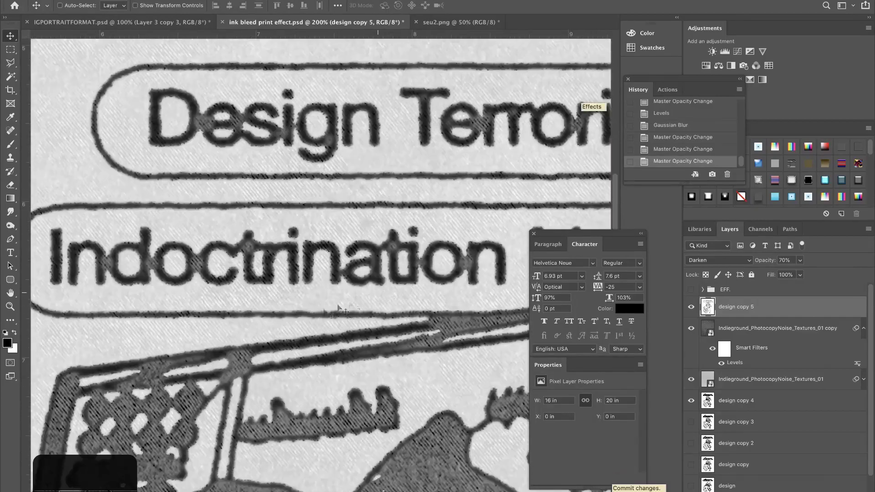
pyautogui.scroll(-10, 308, 312)
pyautogui.scroll(-12, 296, 244)
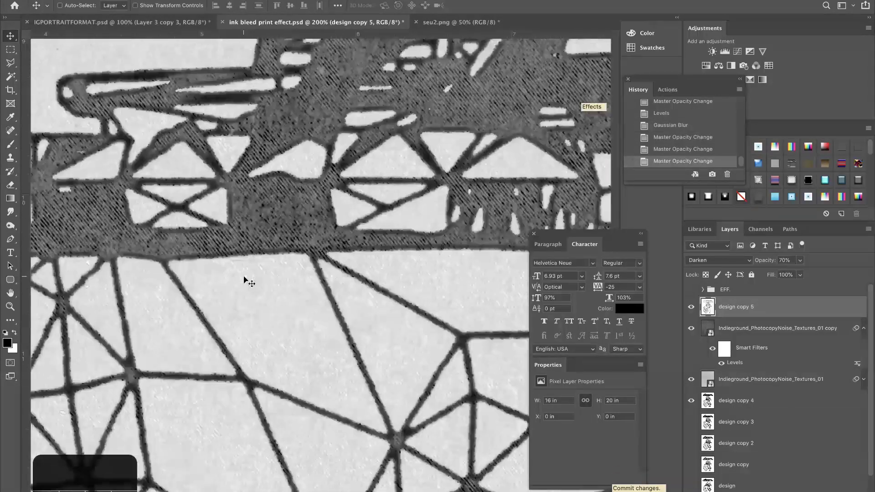
pyautogui.hscroll(-8, 246, 280)
pyautogui.scroll(-10, 245, 280)
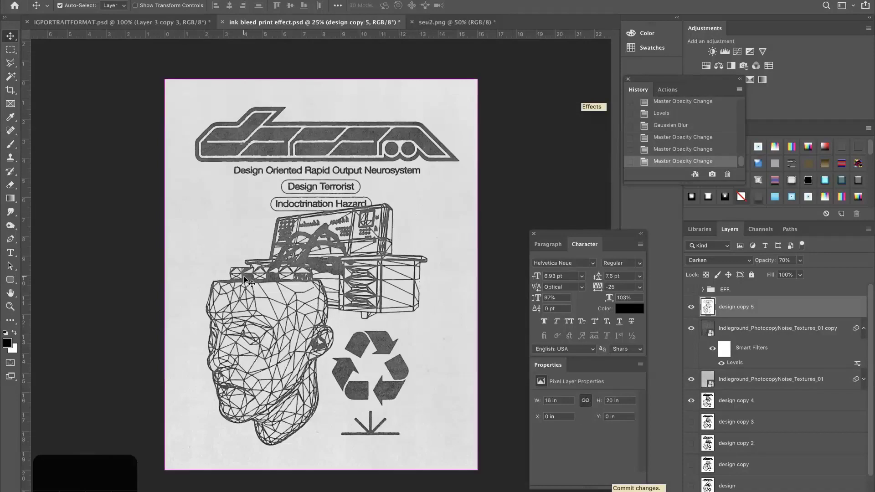
pyautogui.scroll(3, 245, 279)
pyautogui.scroll(5, 245, 280)
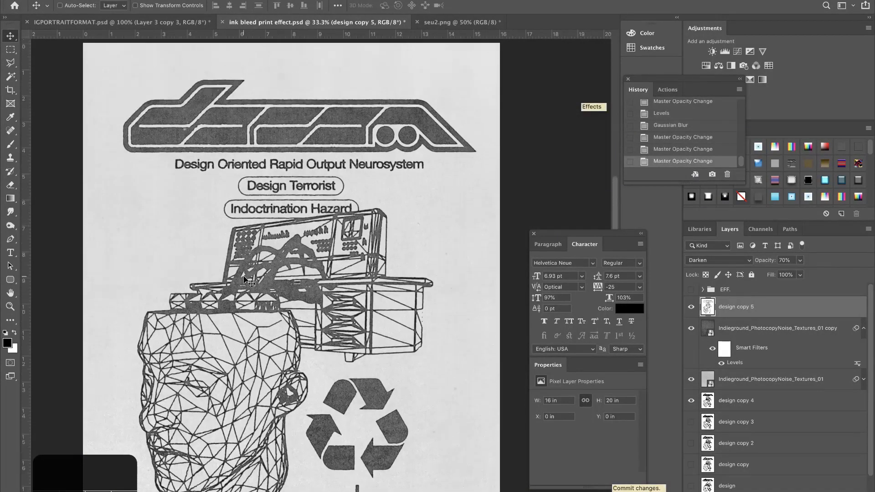
pyautogui.scroll(-2, 306, 268)
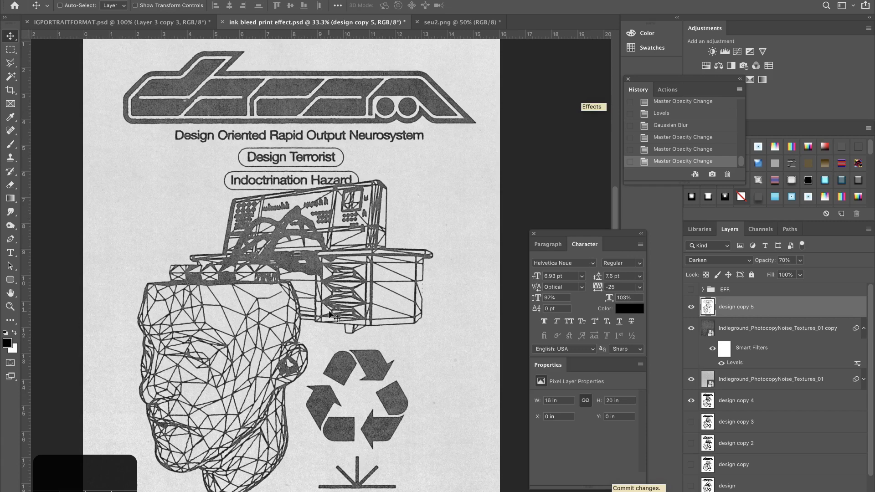
pyautogui.scroll(2, 326, 230)
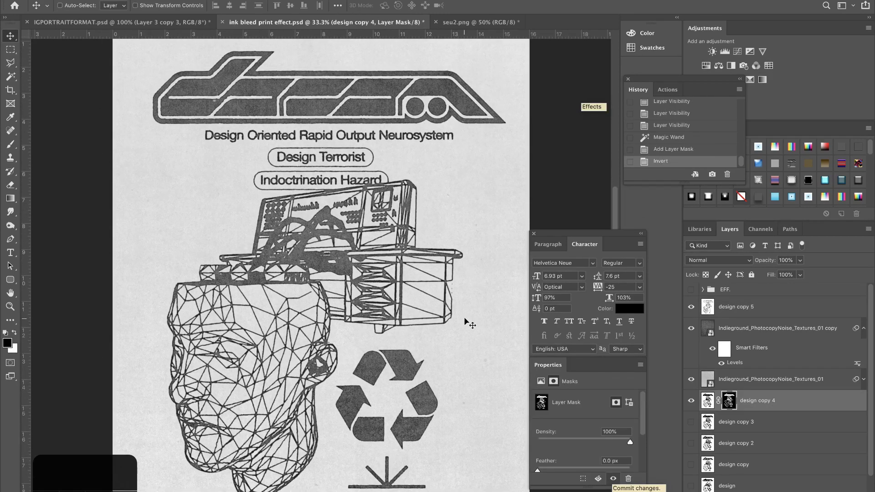
# Inspect the masked "design copy 4" artwork over the textures, from the wireframe head to the recycling symbol and the full poster
pyautogui.scroll(5, 429, 299)
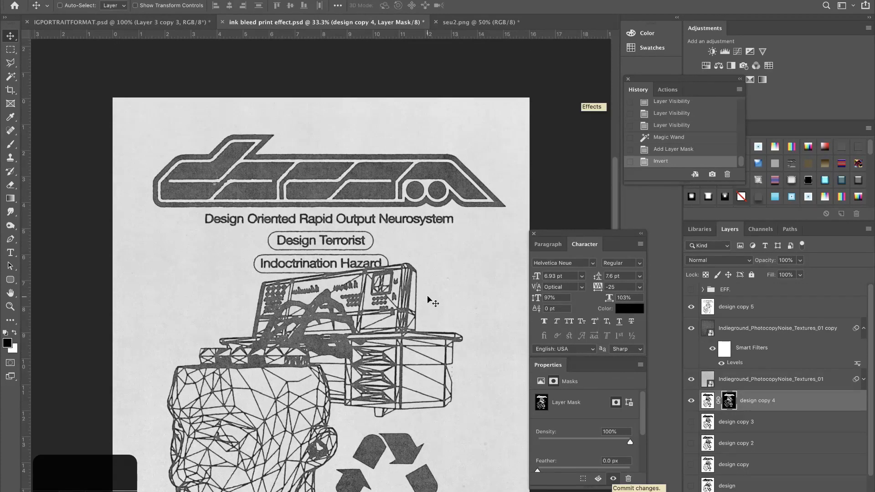
pyautogui.hotkey('ctrl', '+')
pyautogui.hotkey('ctrl', '+')
pyautogui.hscroll(-3, 370, 301)
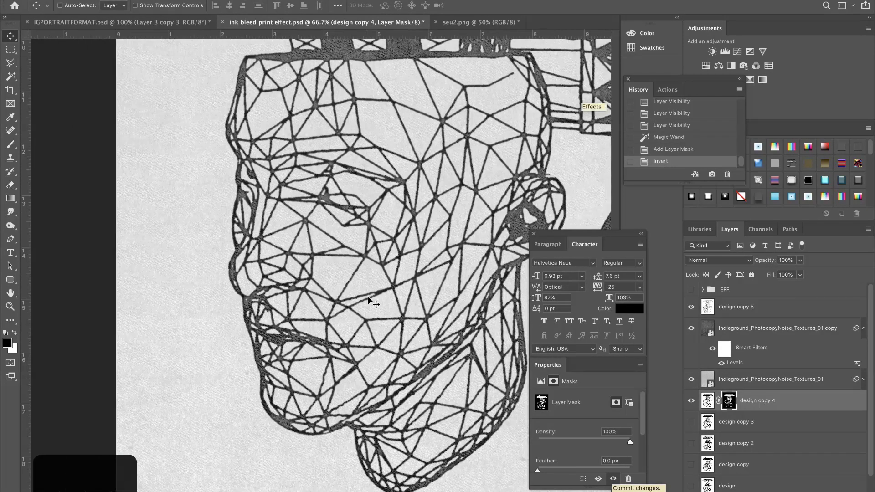
pyautogui.hscroll(6, 370, 301)
pyautogui.hscroll(8, 369, 301)
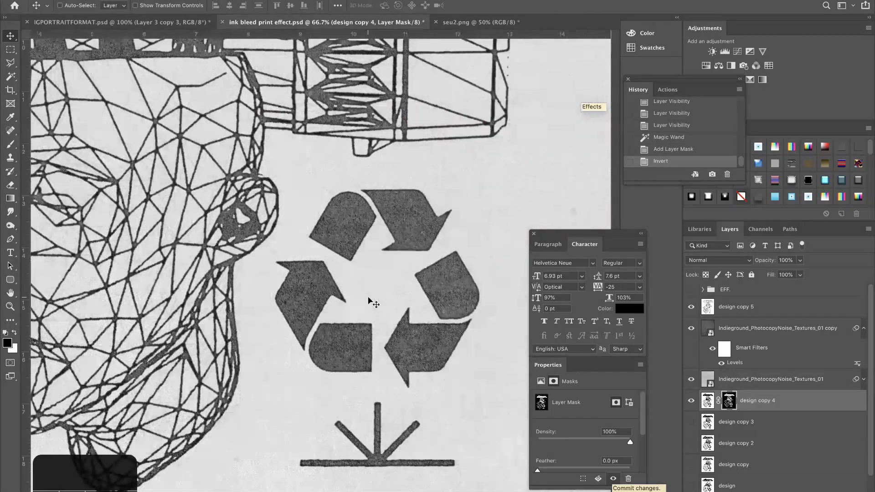
pyautogui.scroll(1, 370, 301)
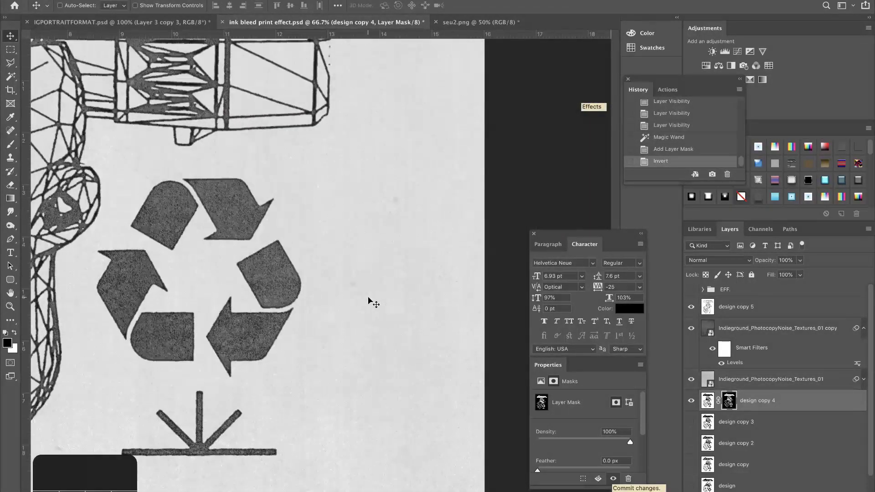
pyautogui.hscroll(-3, 370, 301)
pyautogui.hscroll(-2, 370, 301)
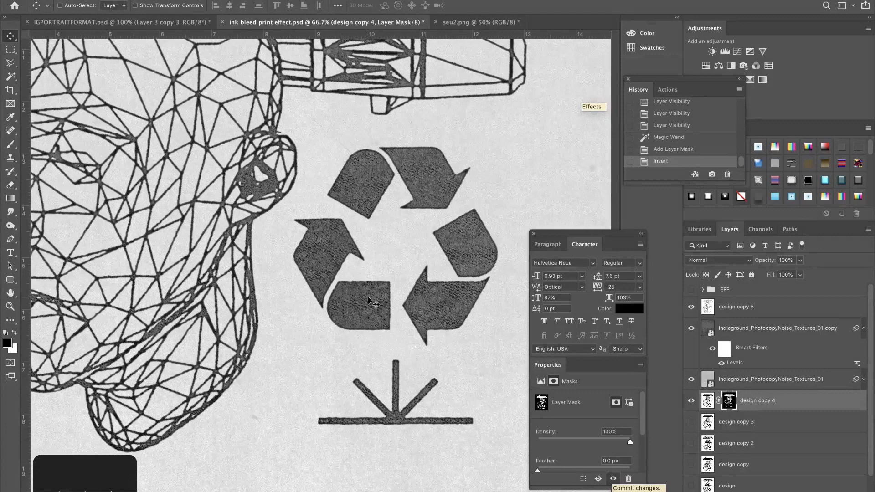
pyautogui.scroll(-5, 370, 301)
pyautogui.scroll(1, 370, 300)
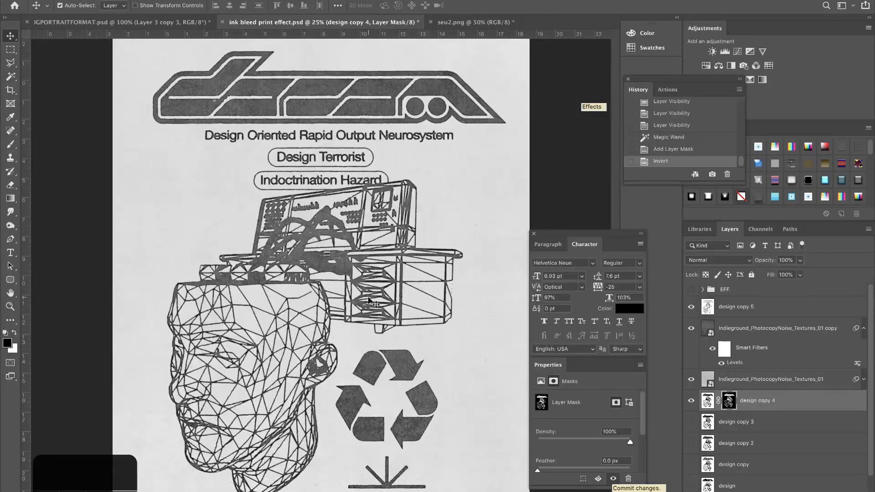